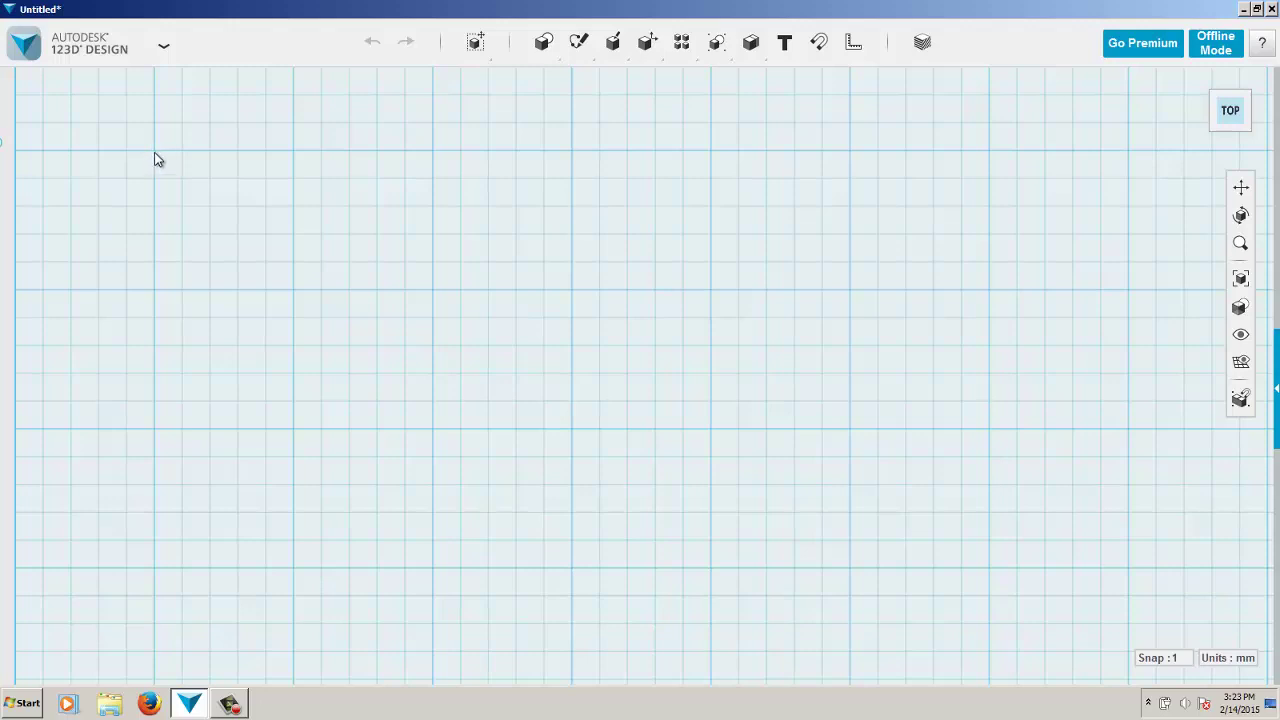
- Sketch a 10 mm diameter circle on the grid, centred at the X 25, Y 100 grid intersection
mouse_move(578, 42)
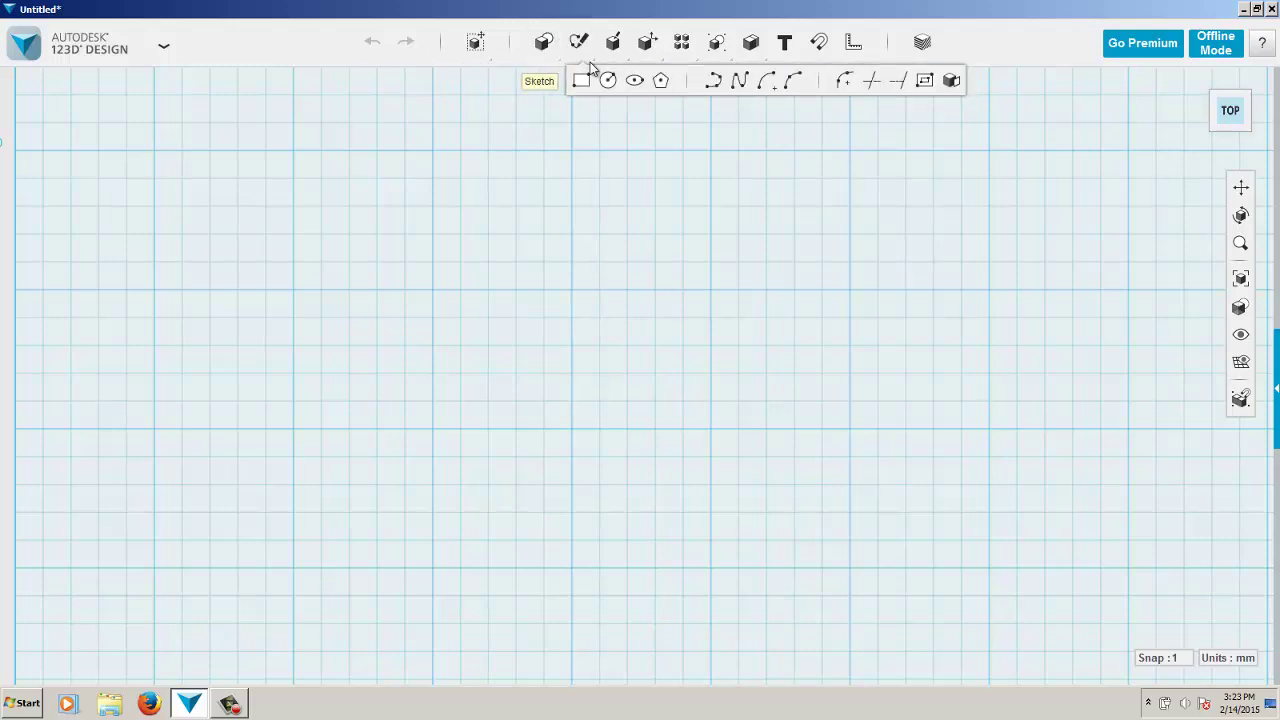
left_click(154, 151)
left_click(154, 151)
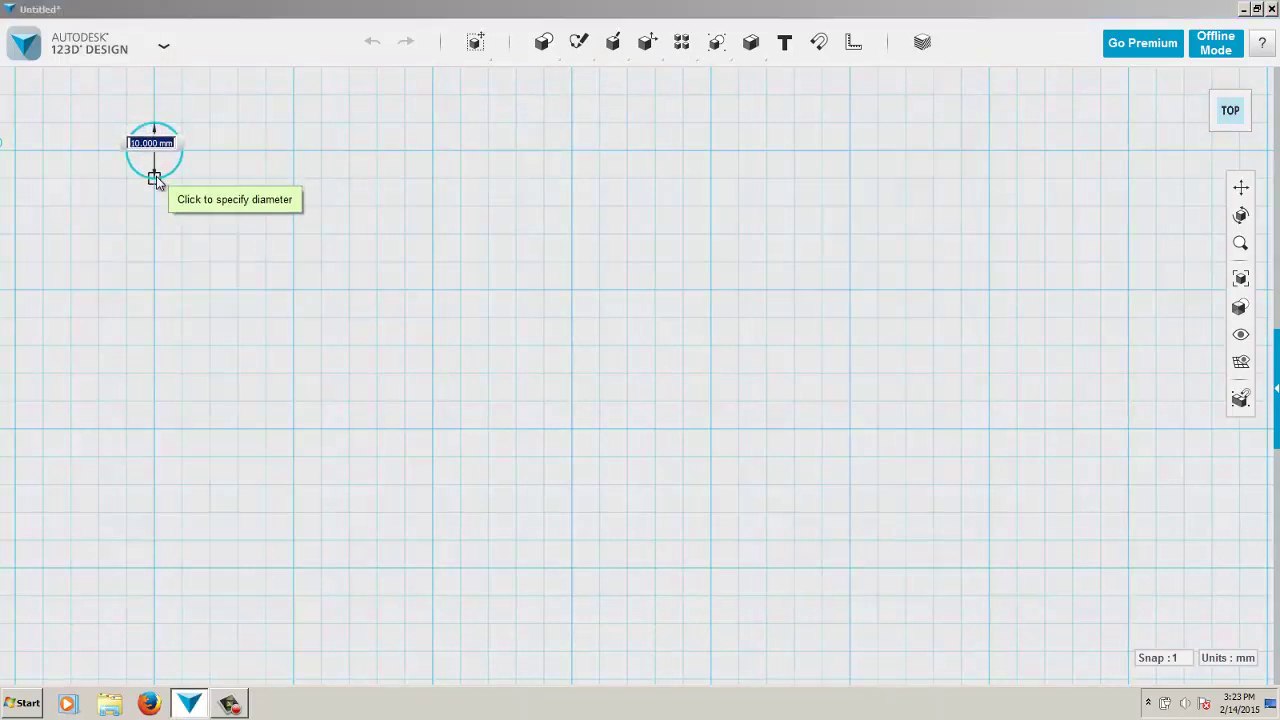
left_click(157, 182)
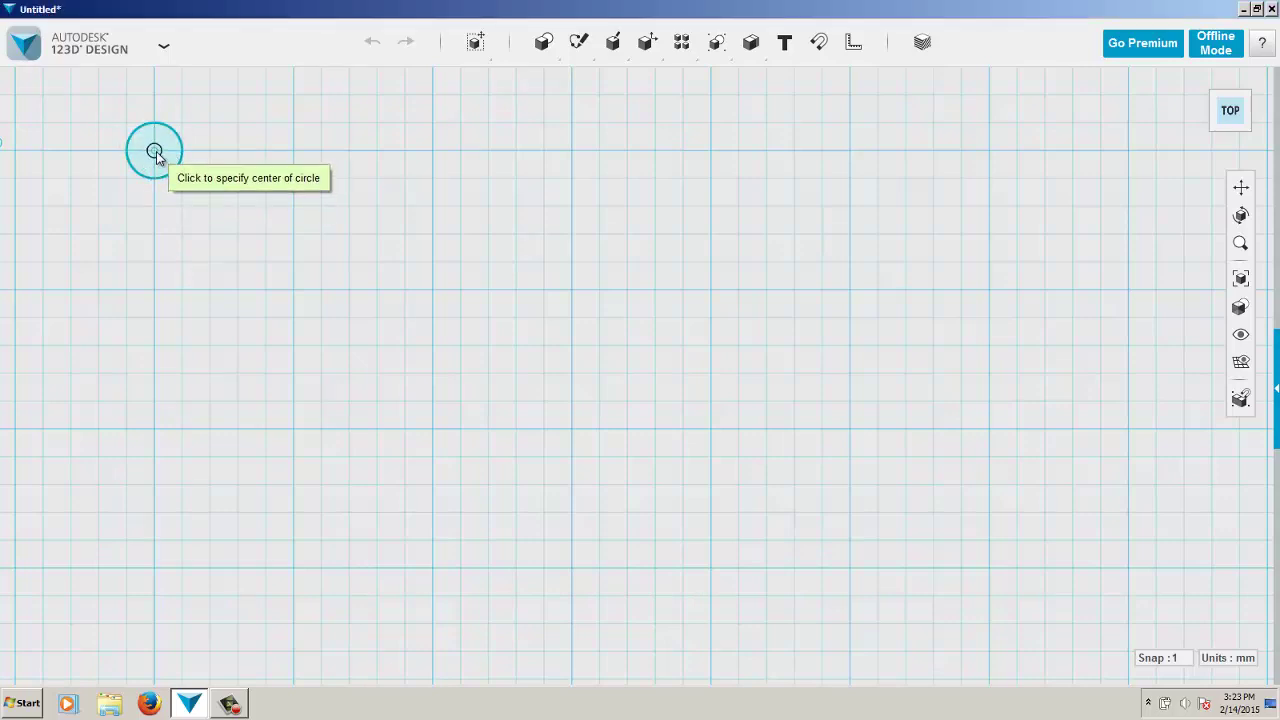
key("Escape")
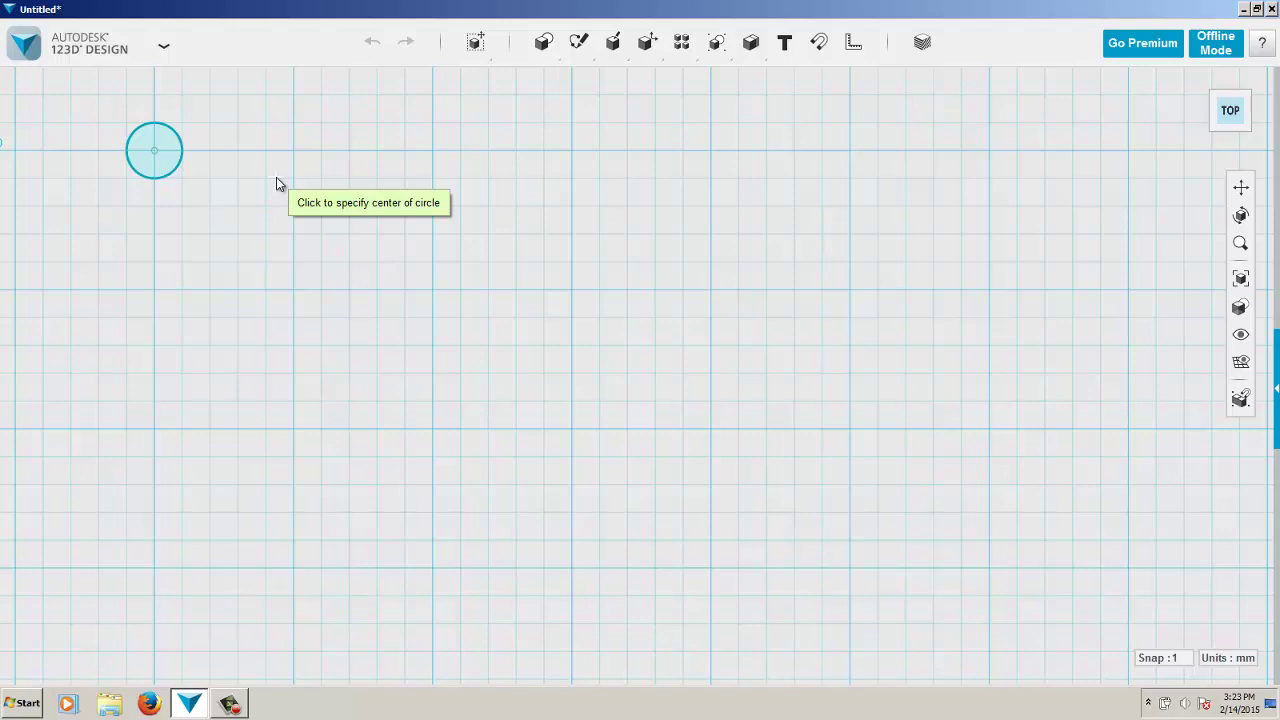
- Rotate the circle 90 degrees about its center so it stands upright, perpendicular to the grid and facing along X
mouse_move(276, 177)
right_mouse_down()
mouse_move(271, 126)
mouse_move(285, 134)
right_mouse_up()
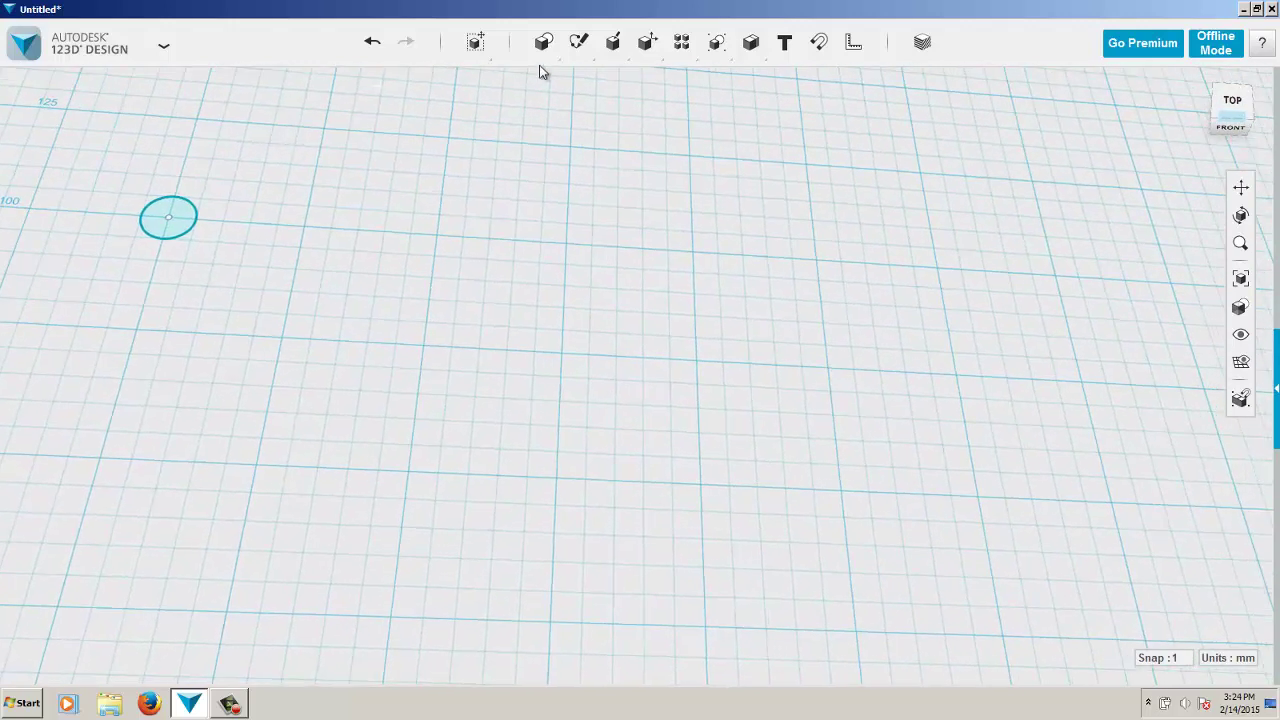
mouse_move(565, 60)
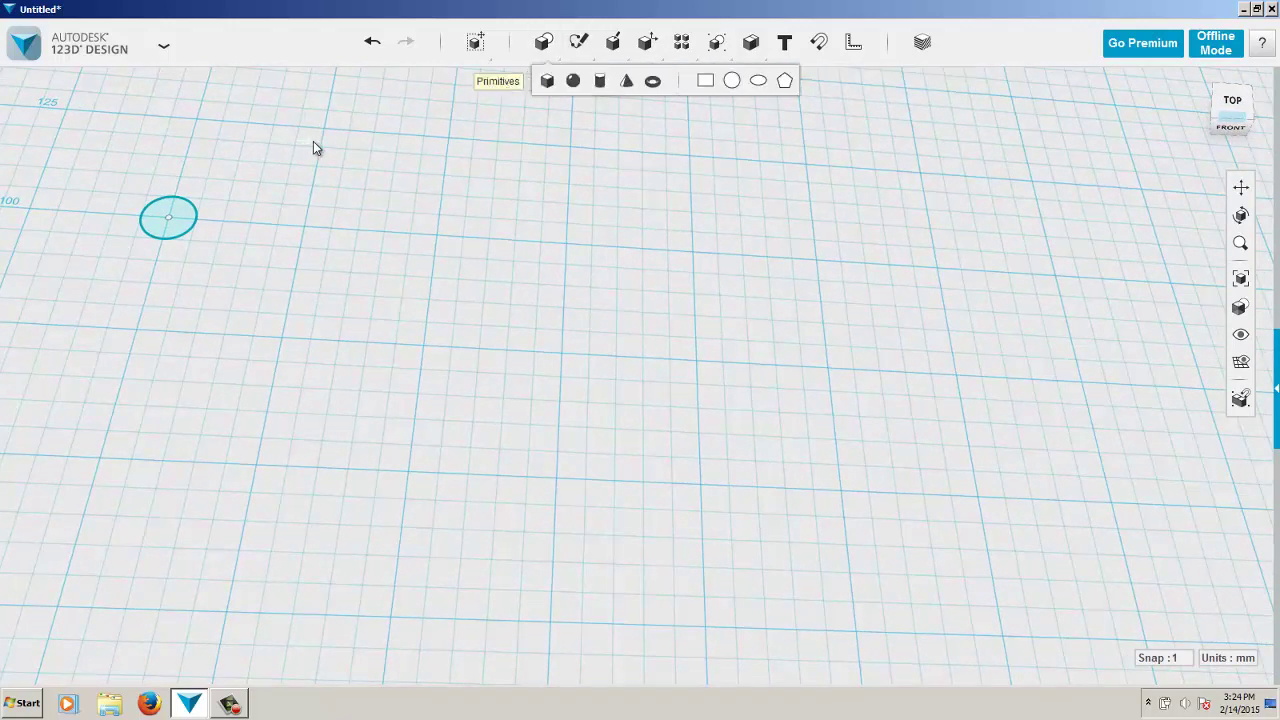
key("Escape")
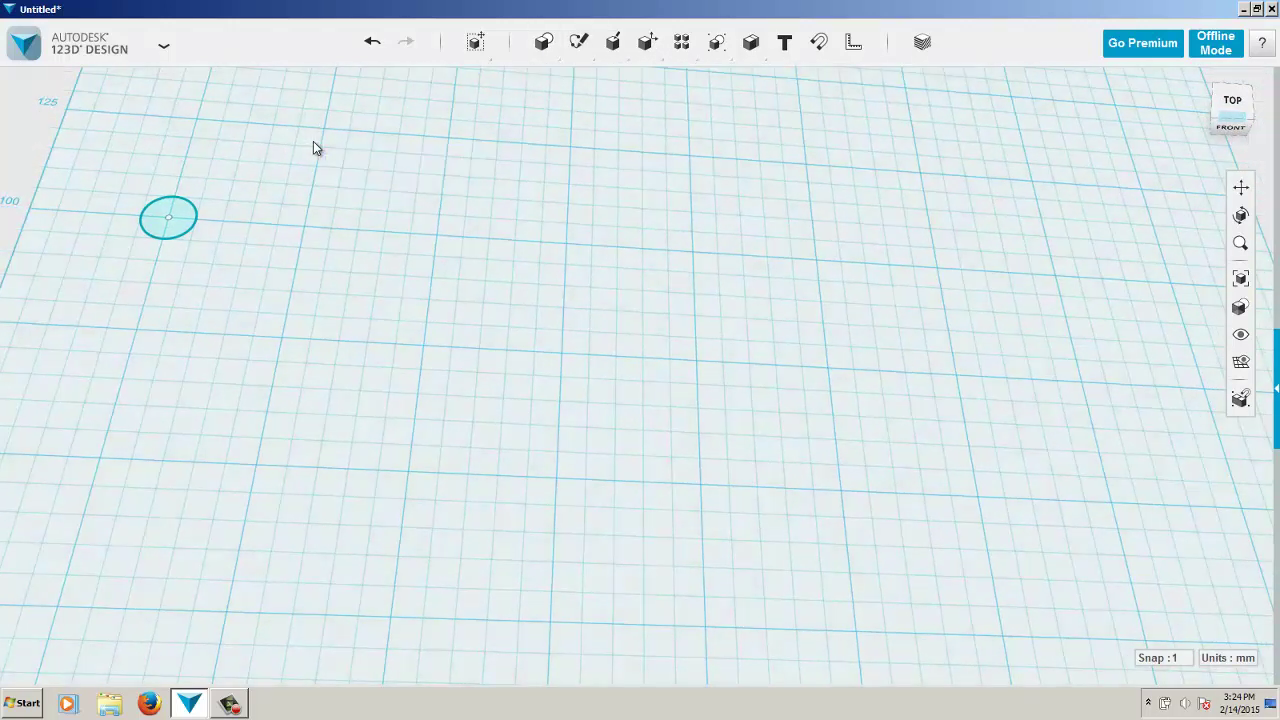
left_click(157, 212)
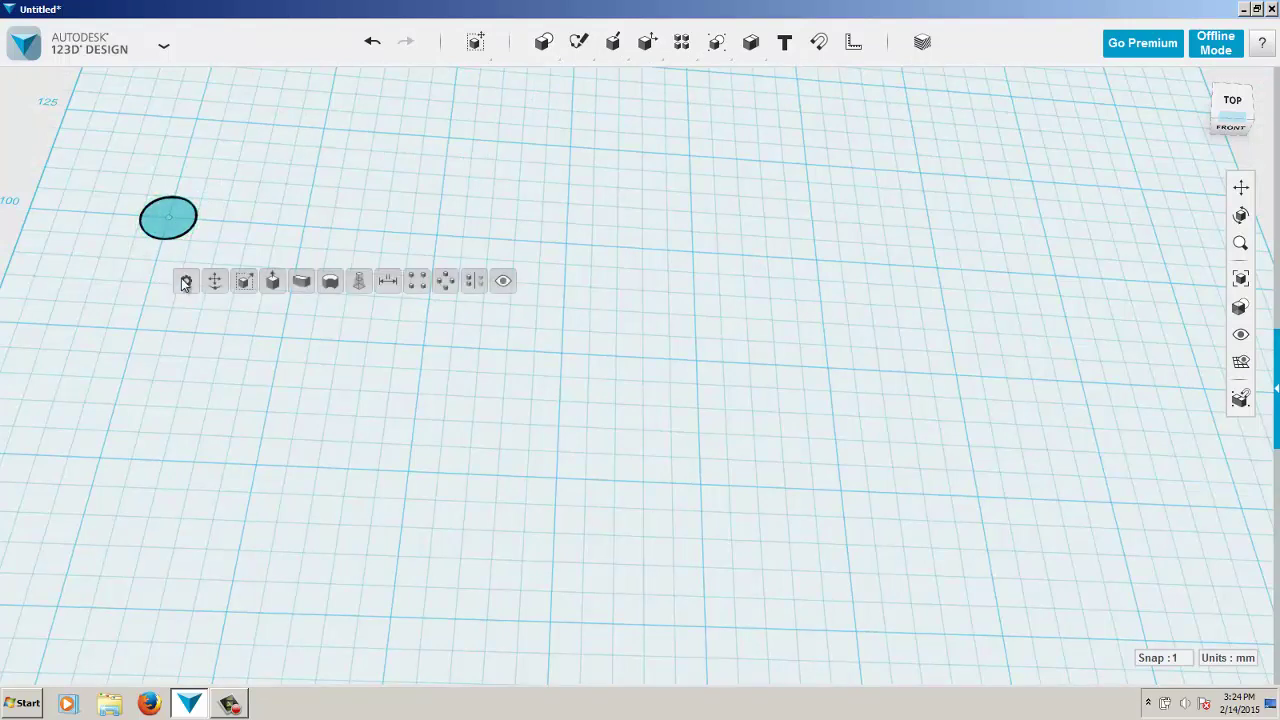
left_click(213, 281)
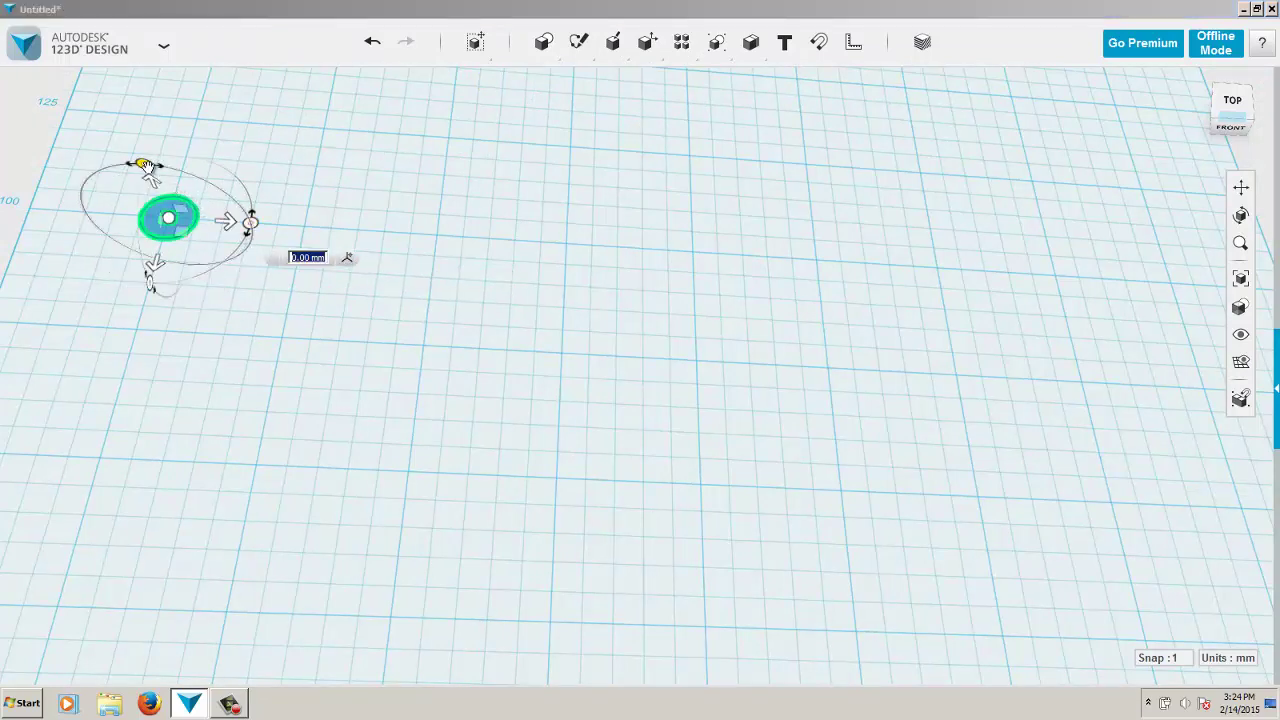
left_click_drag(143, 165, 250, 221)
left_click(348, 181)
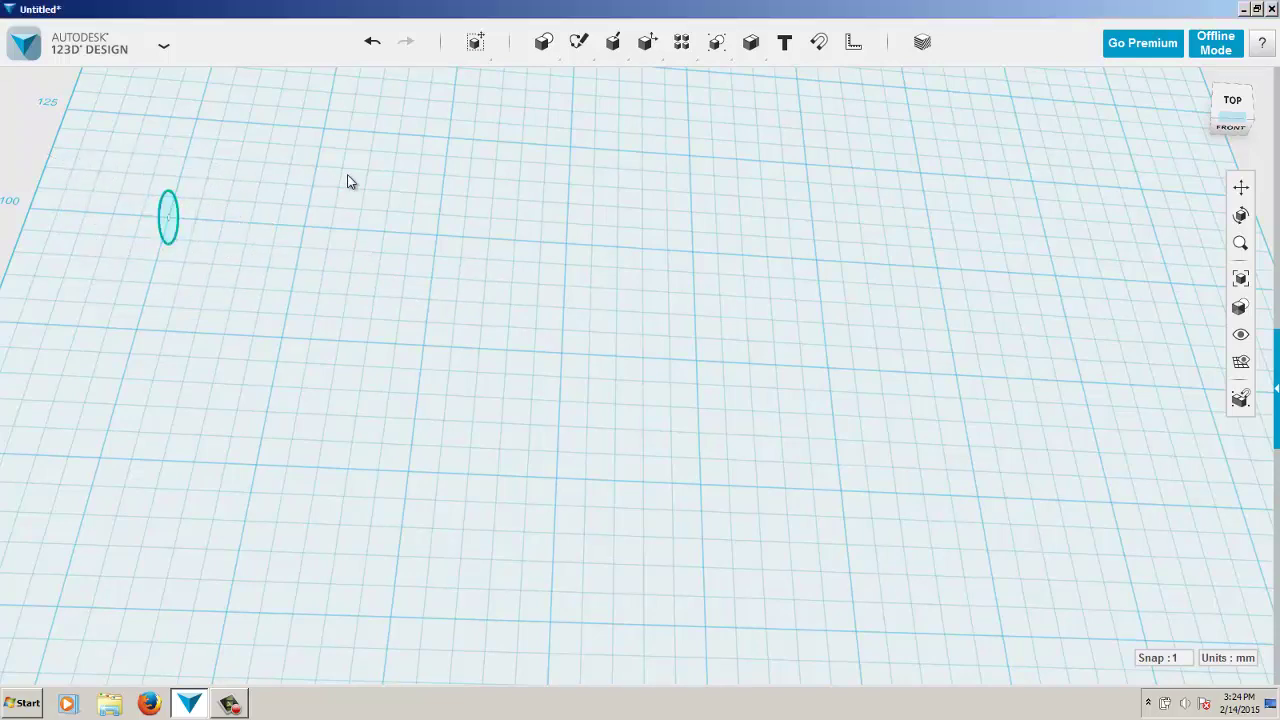
- Start a polyline at about X 30, Y 100 beside the circle, with right-angled corners at (100,100), (100,75), (137,75), (137,125) and (175,125)
left_click(1236, 103)
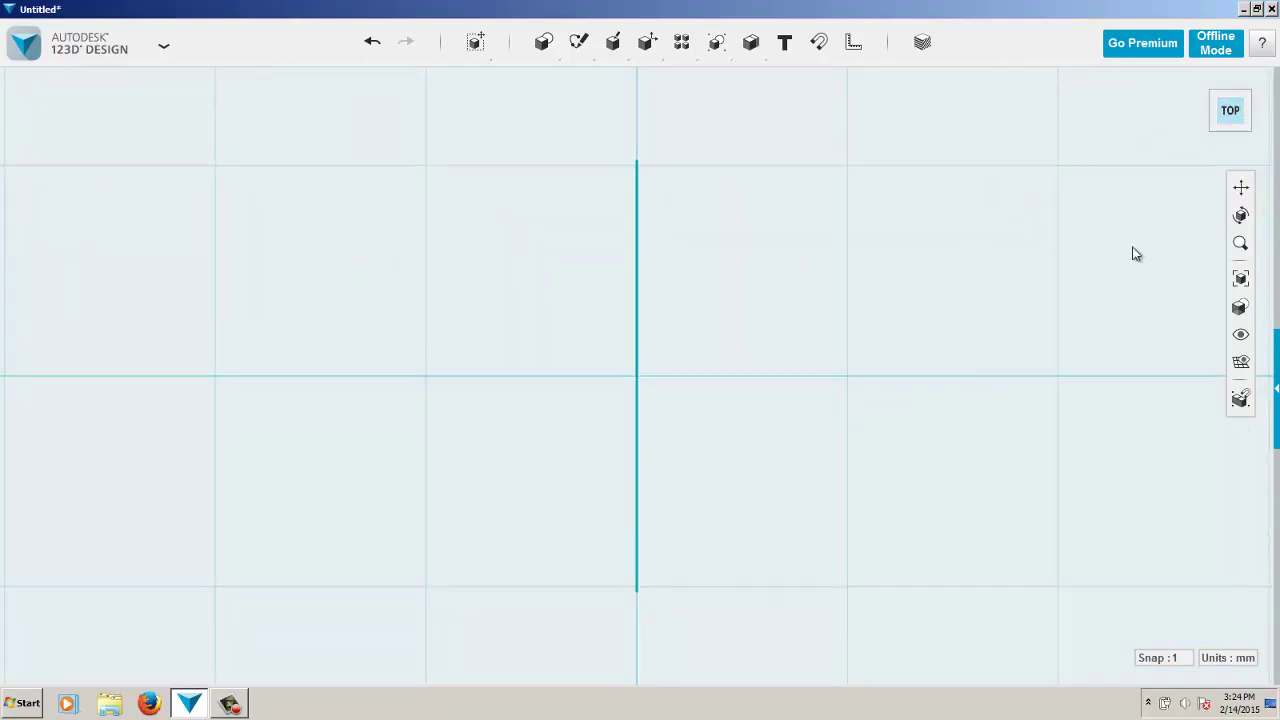
left_click(1240, 248)
left_click_drag(857, 443, 842, 198)
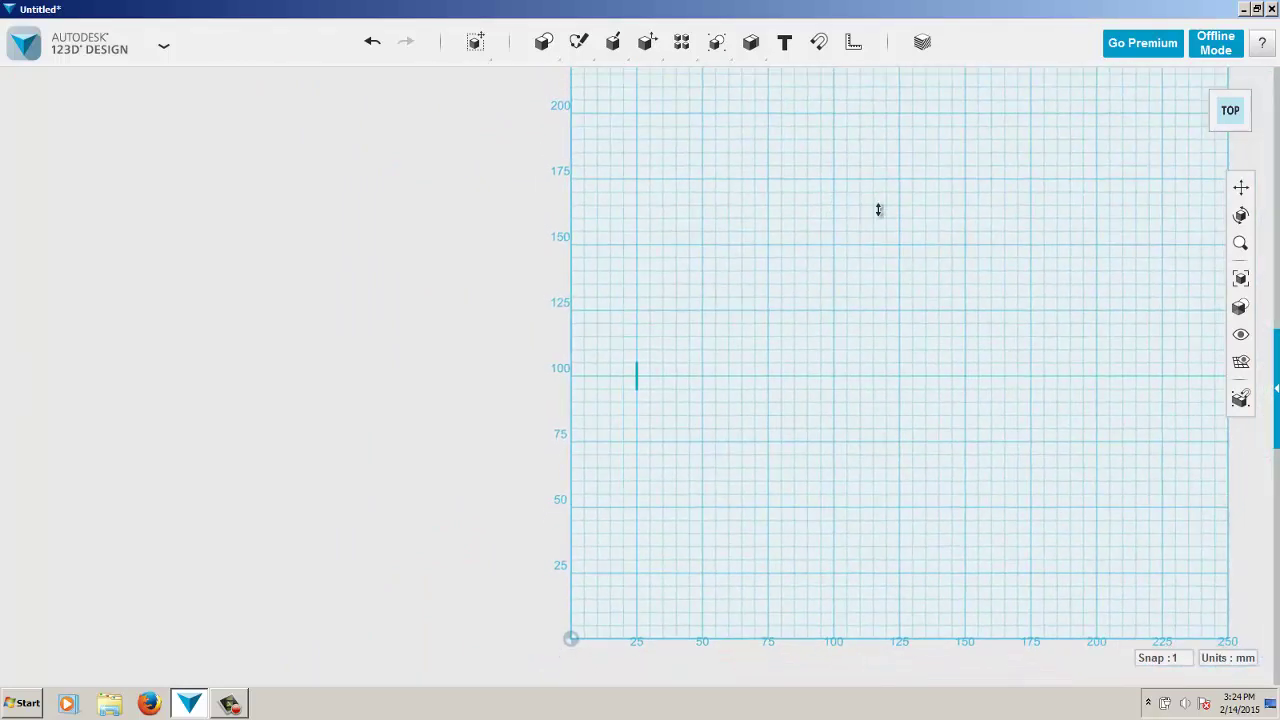
left_click(1242, 190)
left_click_drag(857, 397, 507, 315)
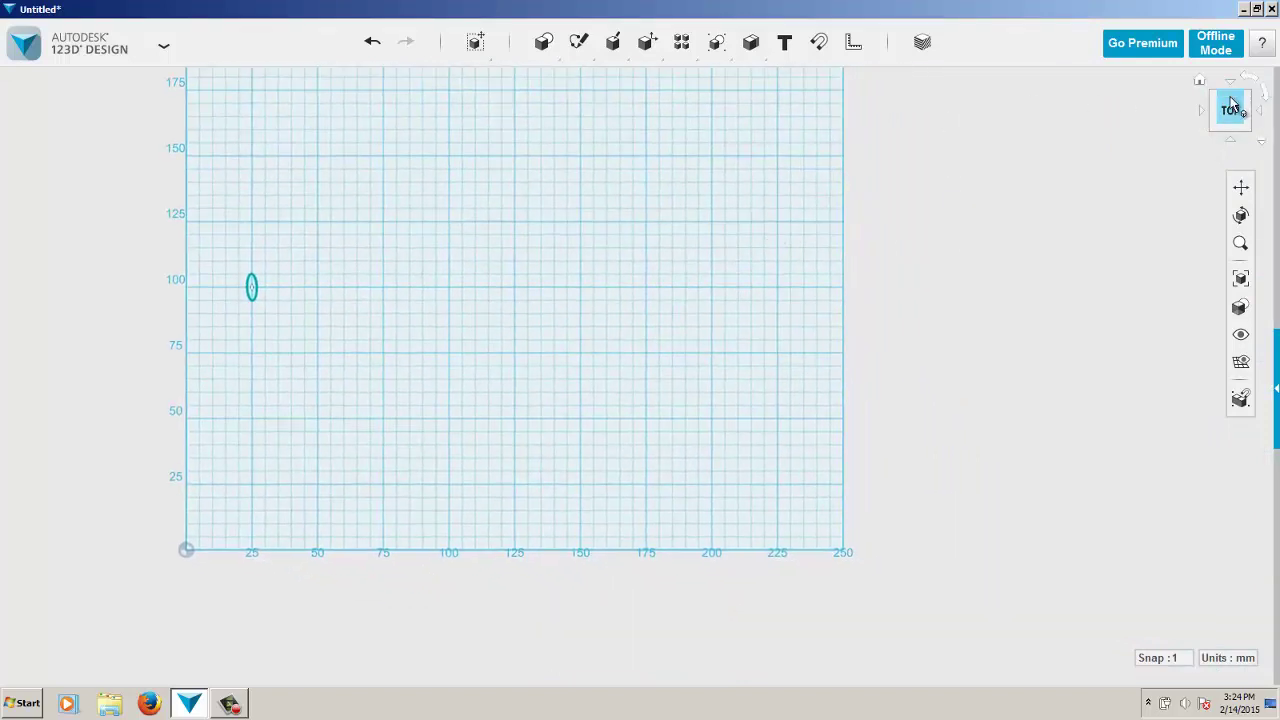
left_click(1230, 112)
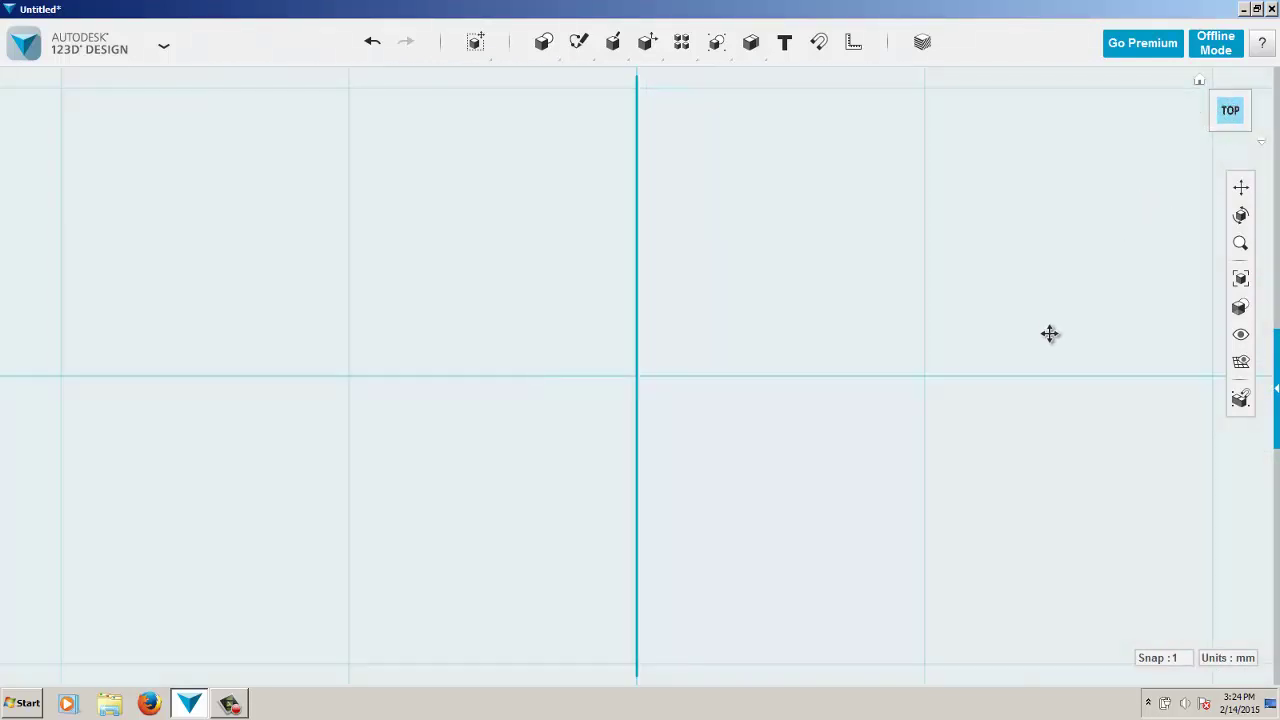
left_click(1241, 246)
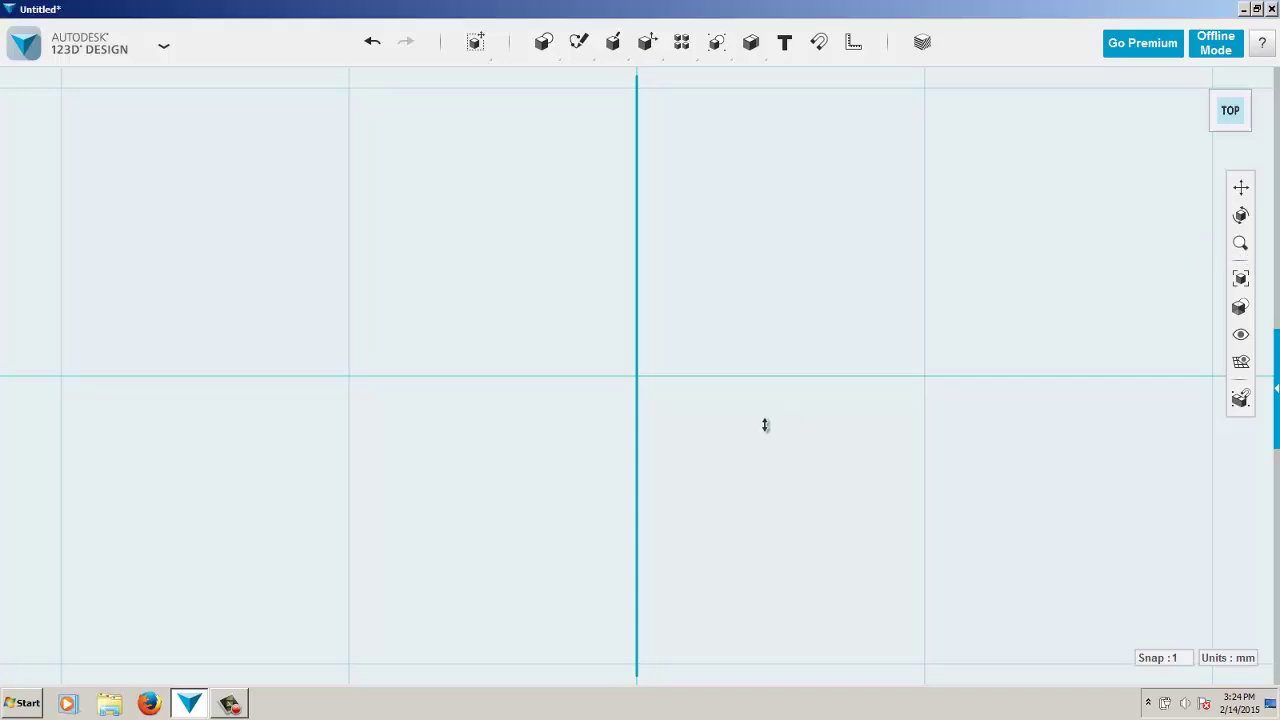
left_click_drag(765, 425, 862, 185)
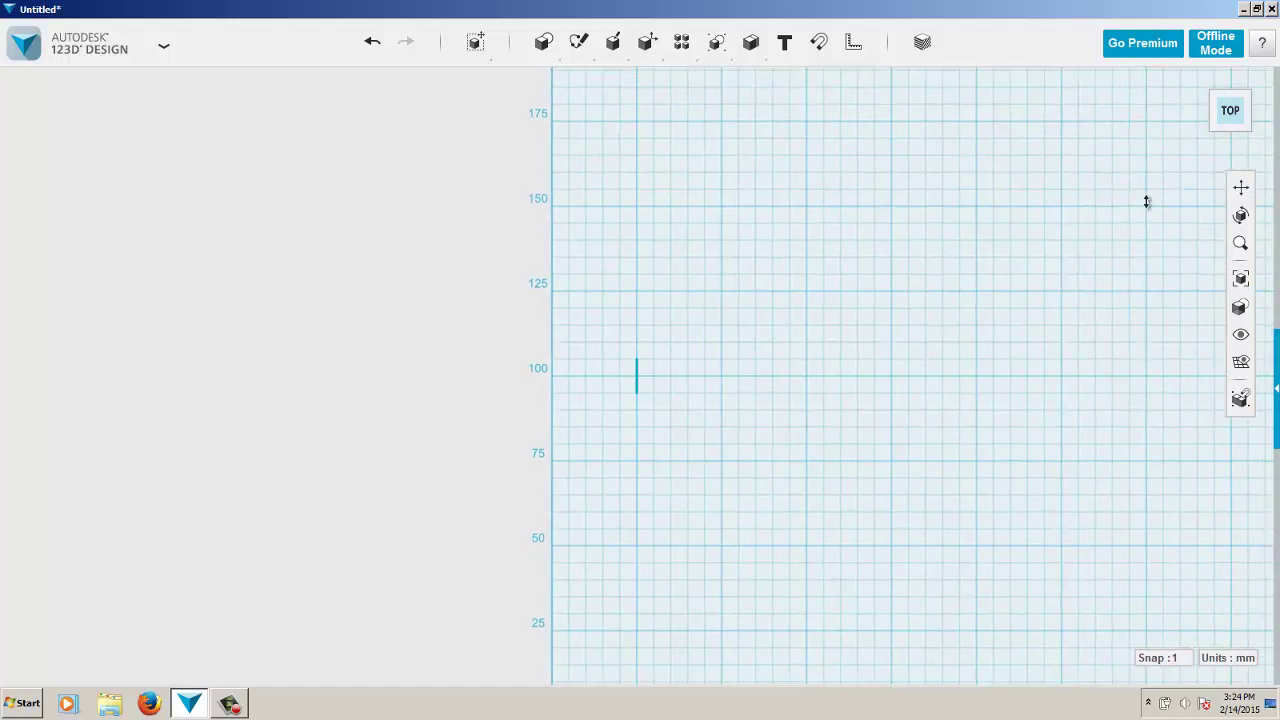
left_click(1241, 190)
mouse_move(927, 395)
left_mouse_down()
mouse_move(734, 403)
mouse_move(677, 360)
mouse_move(649, 254)
left_mouse_up()
mouse_move(580, 43)
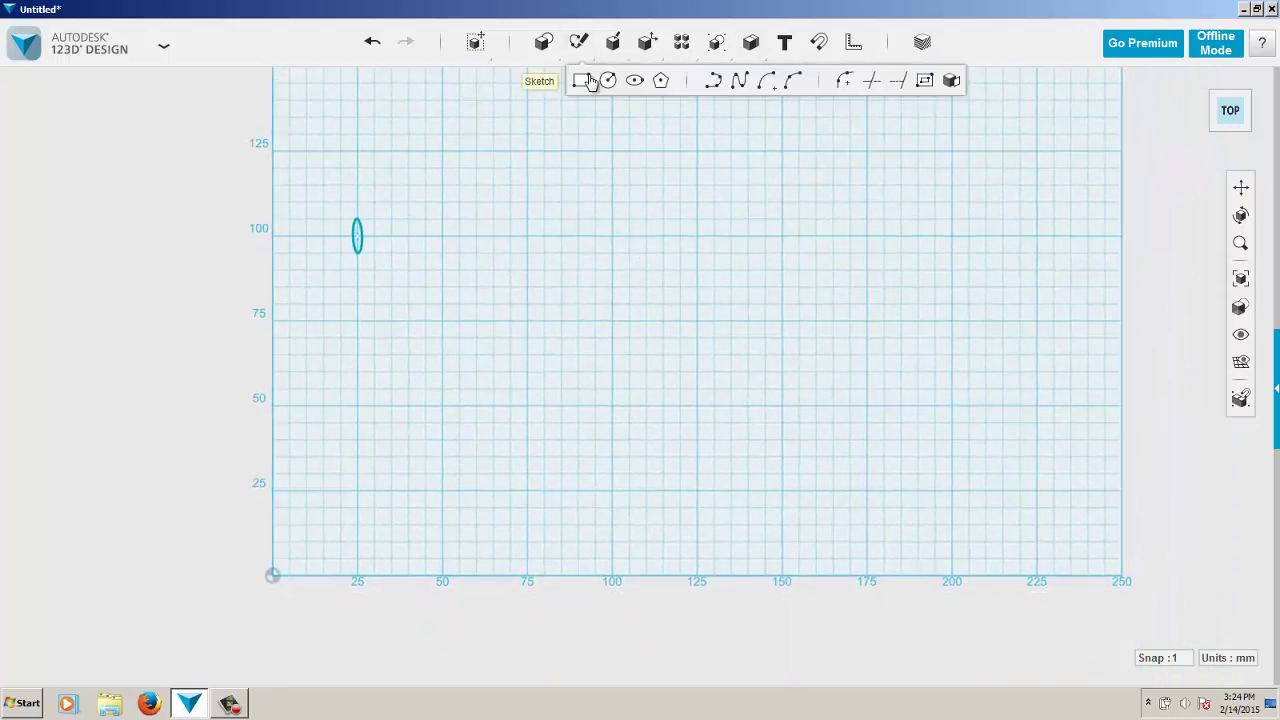
left_click(712, 80)
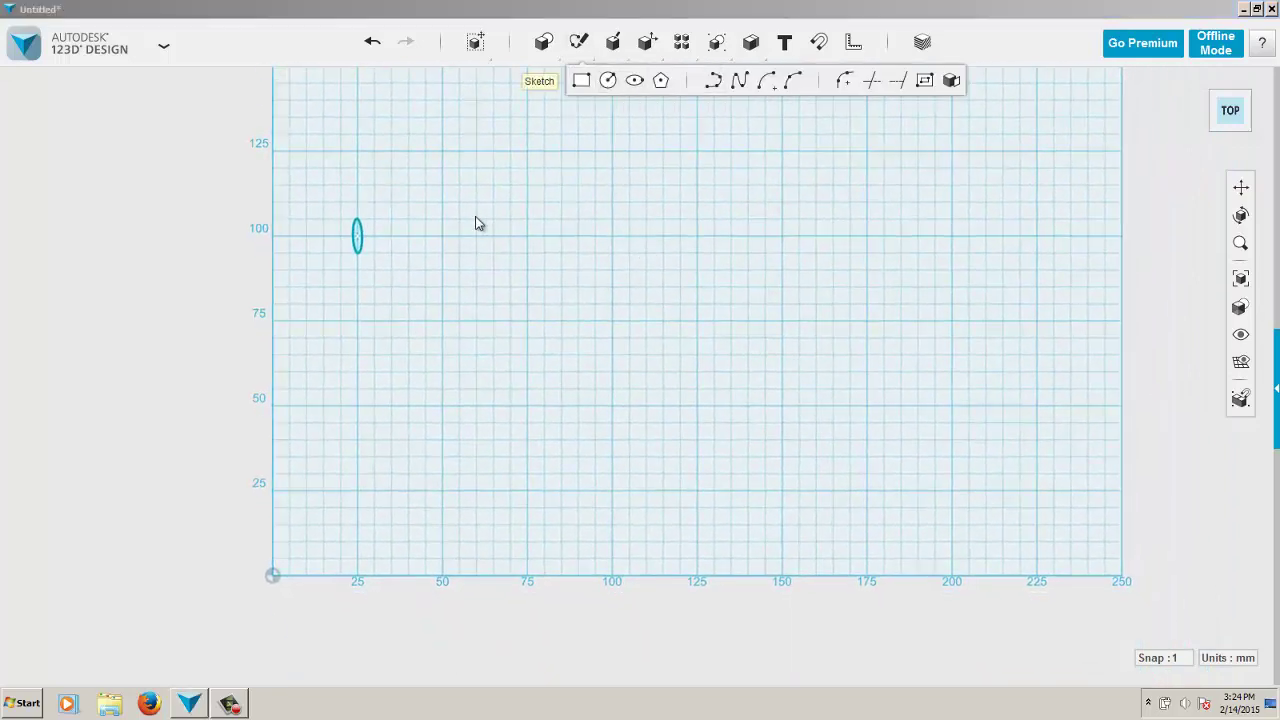
left_click(381, 239)
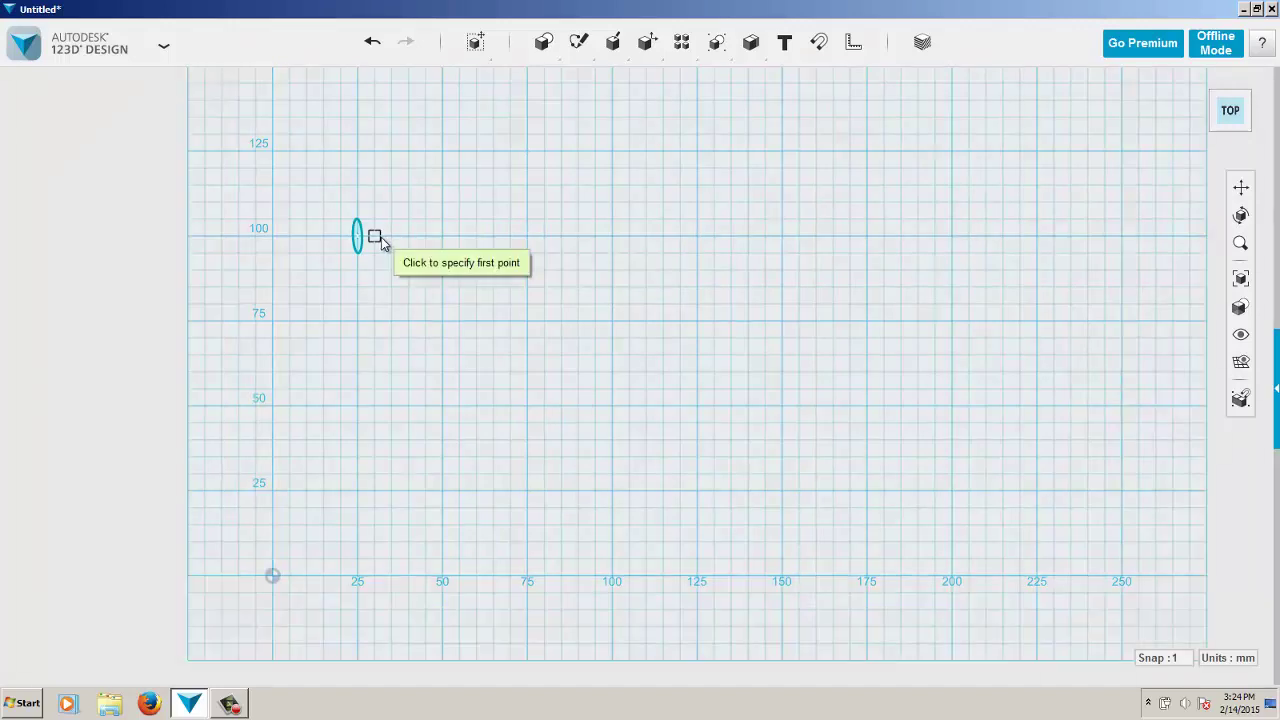
left_click(375, 237)
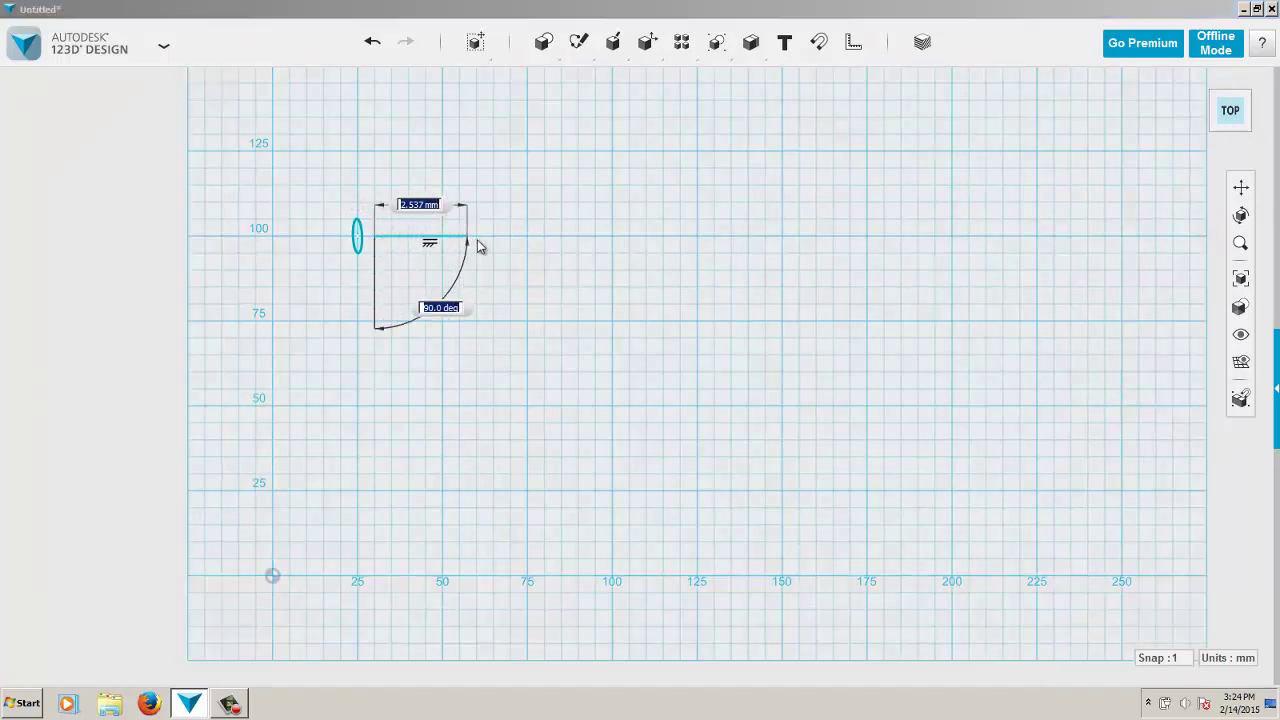
left_click(612, 237)
left_click(612, 320)
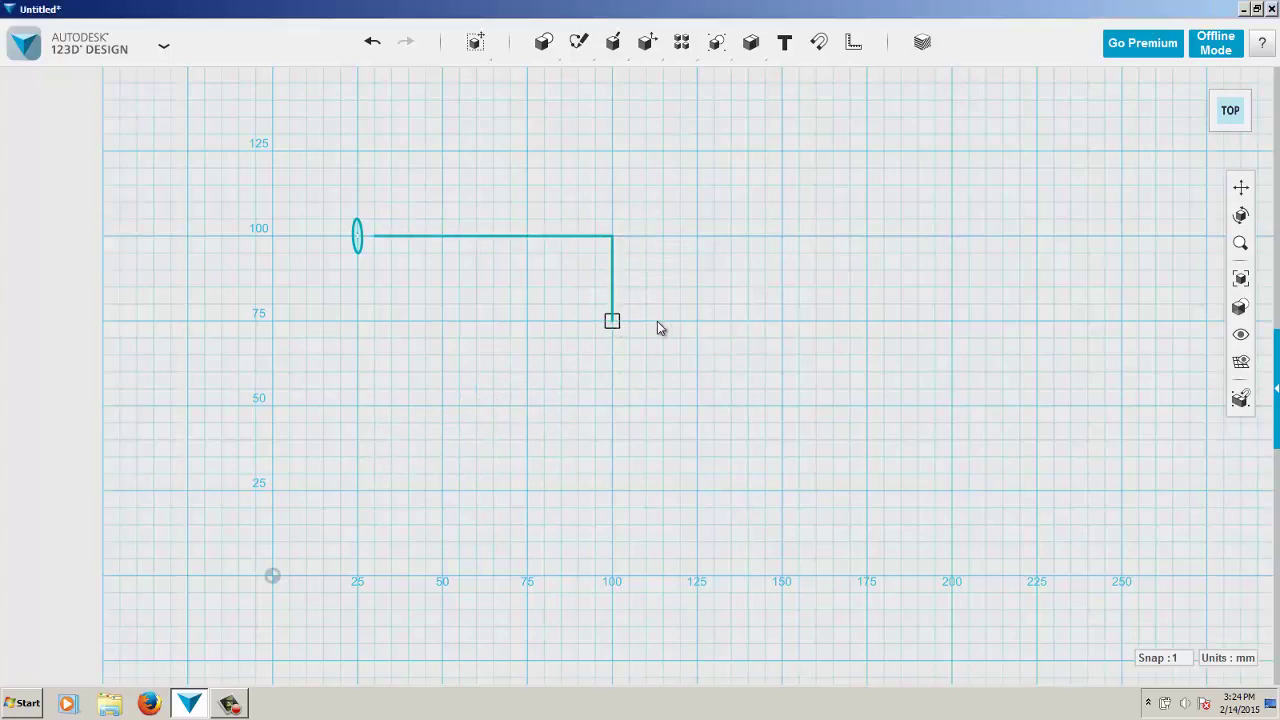
left_click(739, 321)
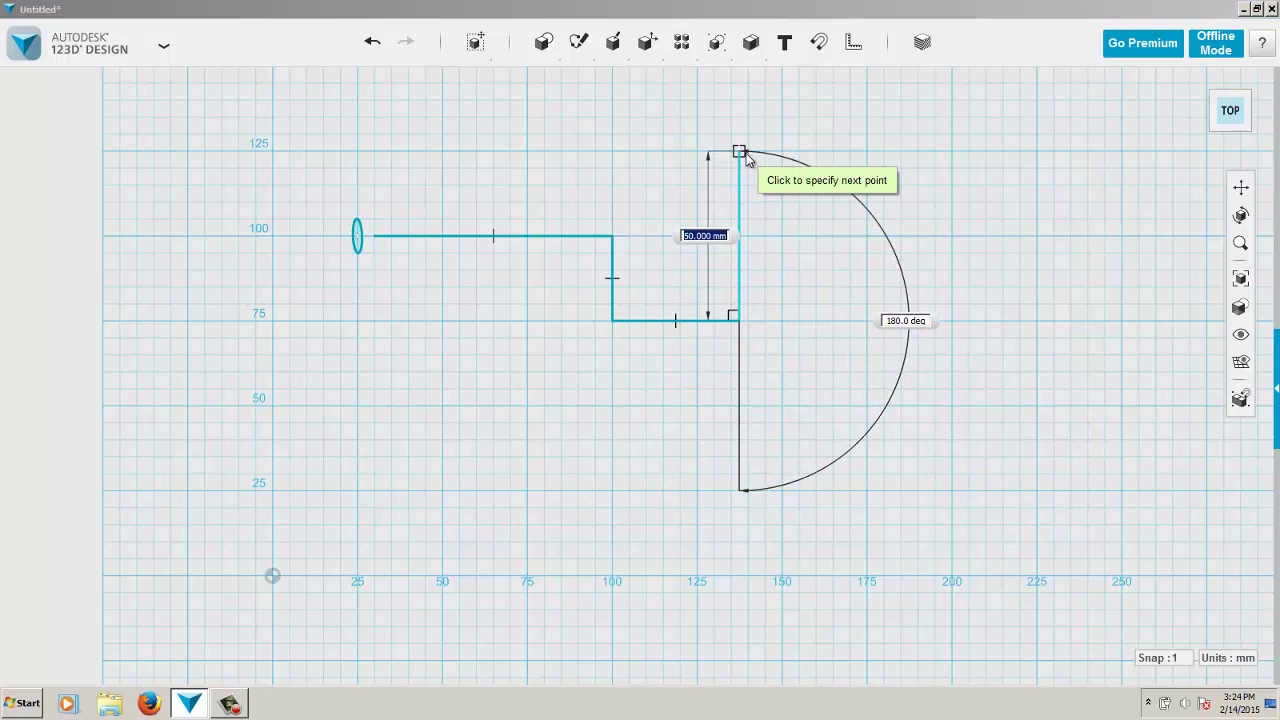
left_click(740, 155)
left_click(867, 151)
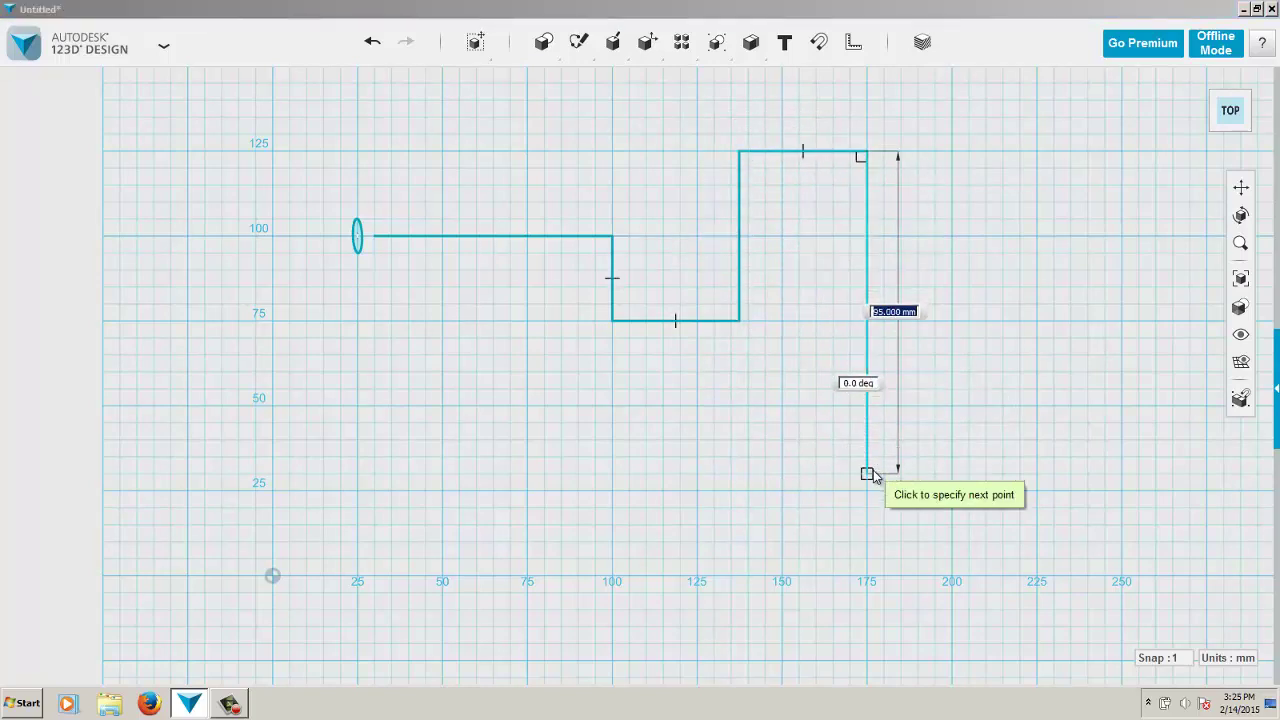
- Continue the polyline through about (175,30), (90,30), (90,50), (55,50), (55,-5) and (22,-5), ending it at (22,80)
double_click(867, 475)
left_click(867, 475)
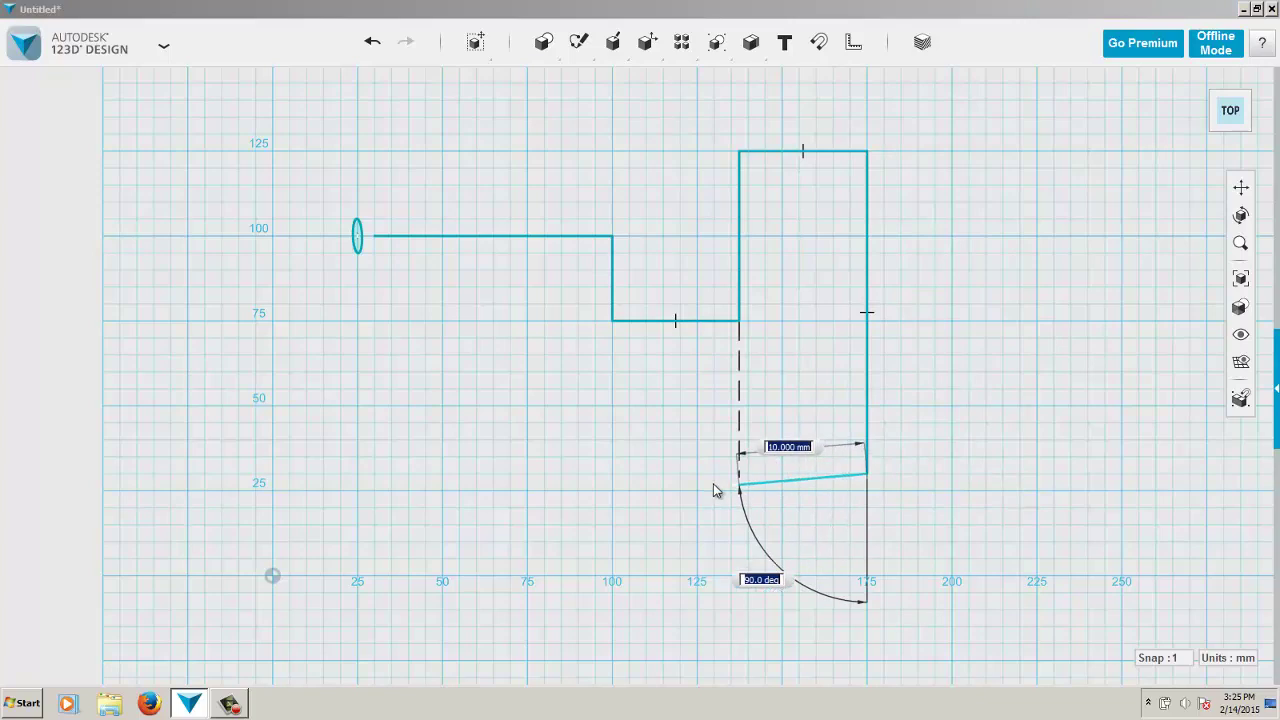
left_click(578, 474)
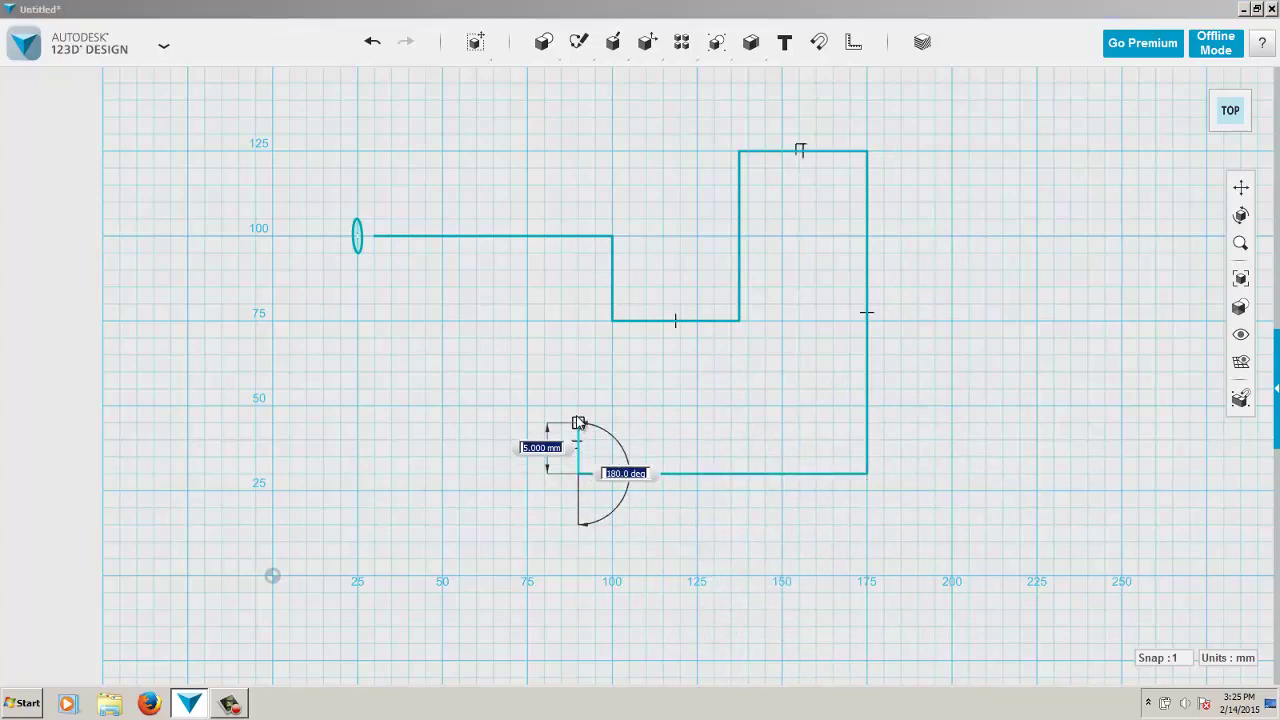
left_click(578, 407)
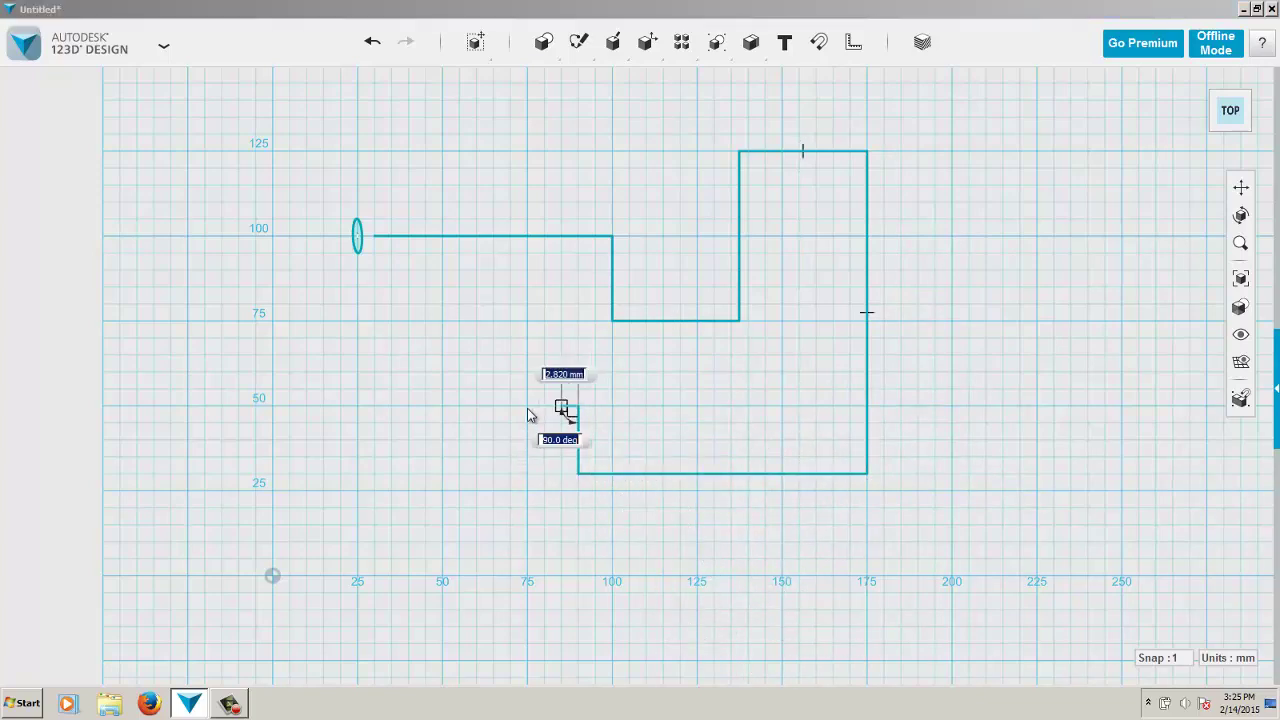
left_click(459, 407)
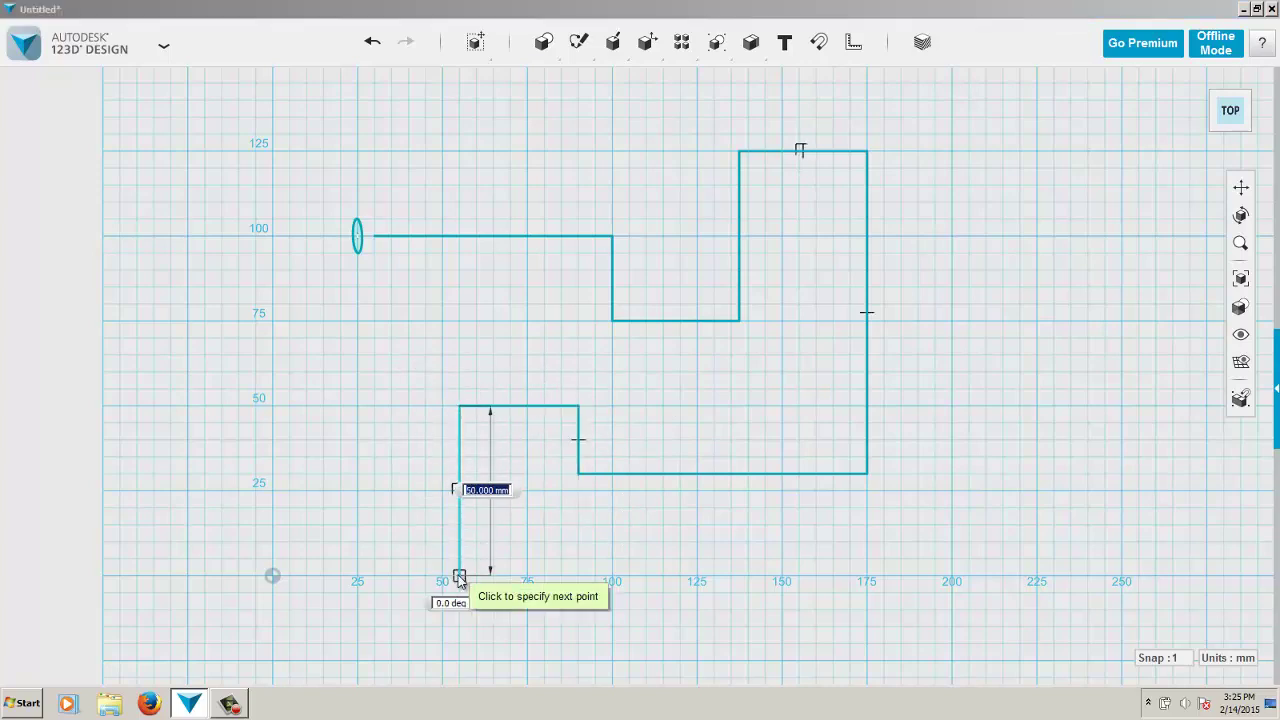
left_click(459, 592)
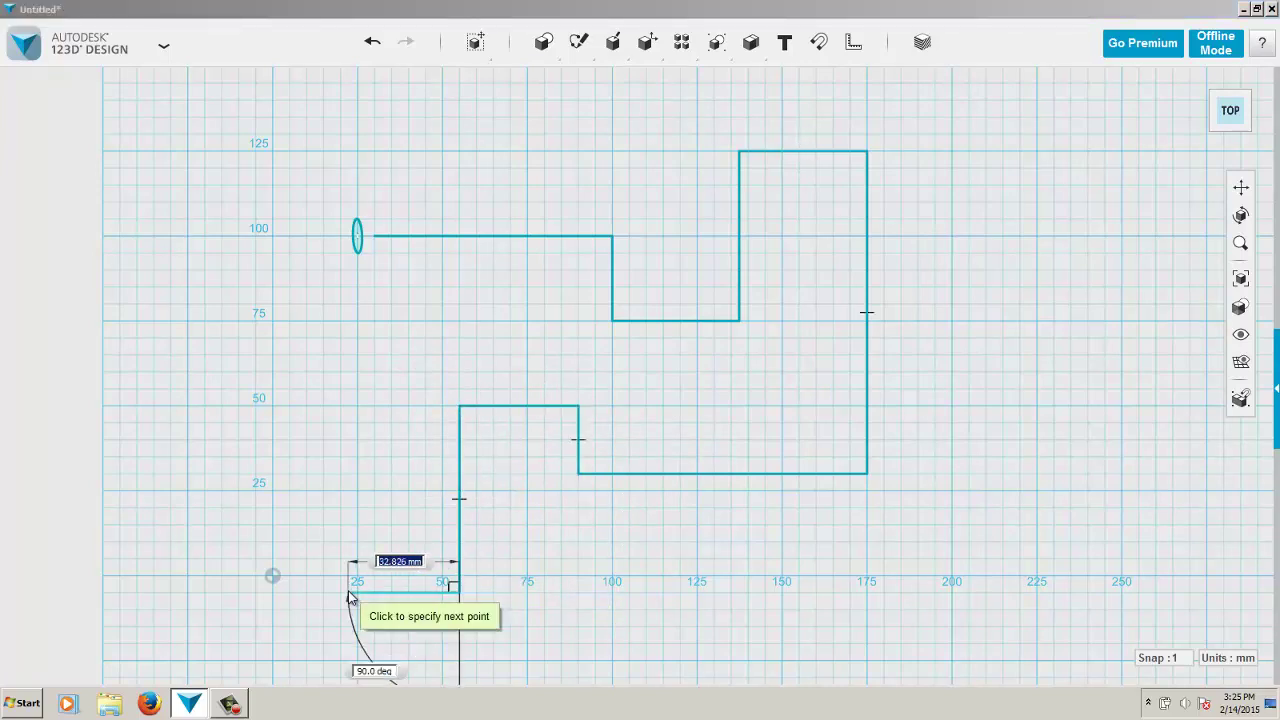
left_click(348, 592)
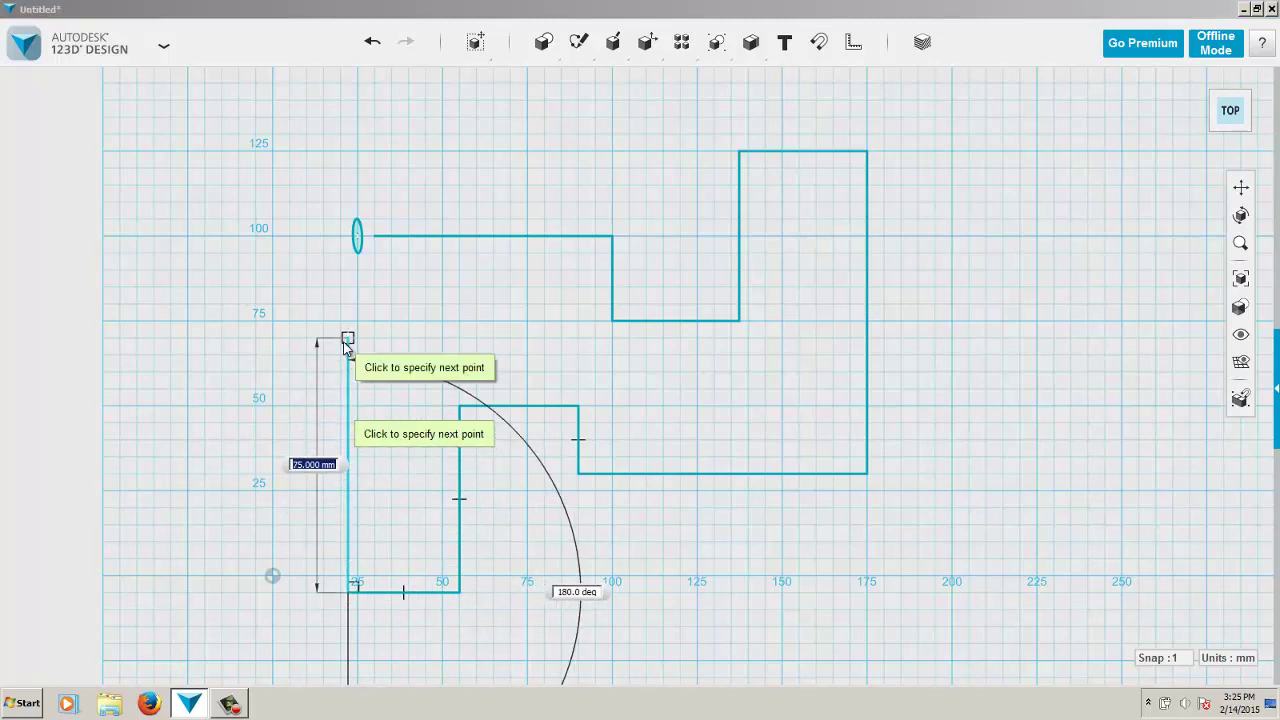
left_click(349, 304)
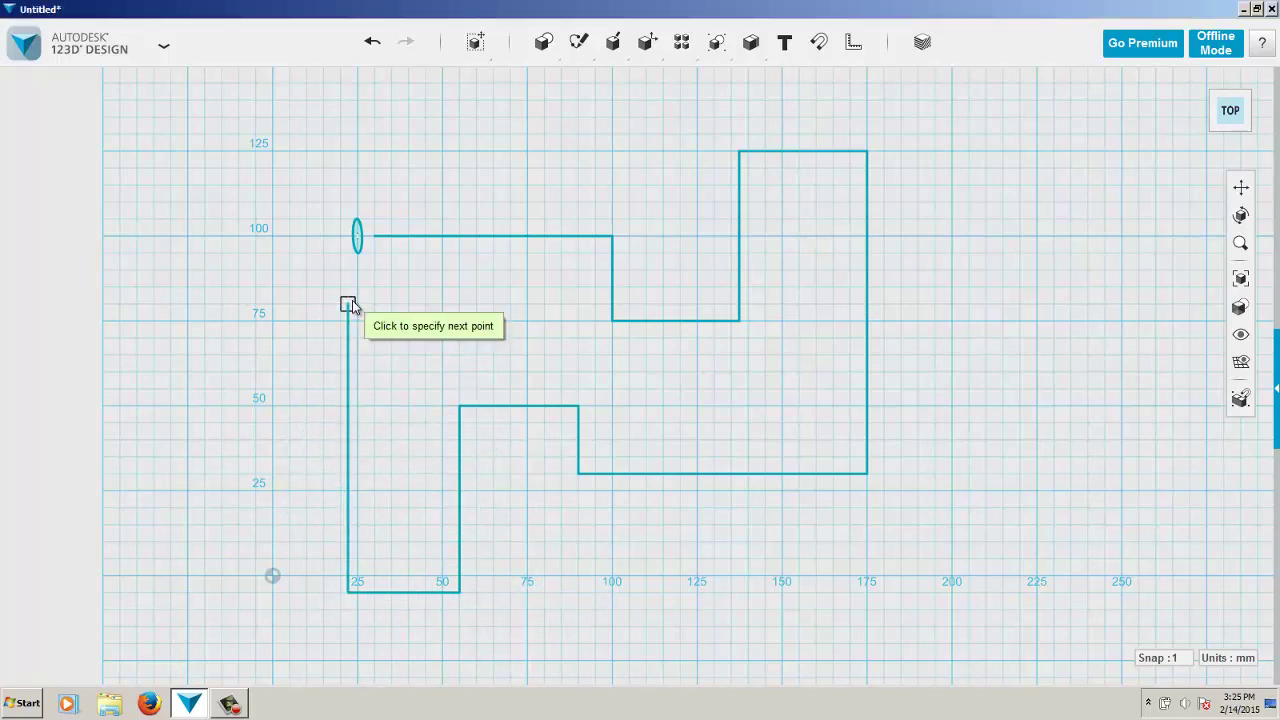
key("Escape")
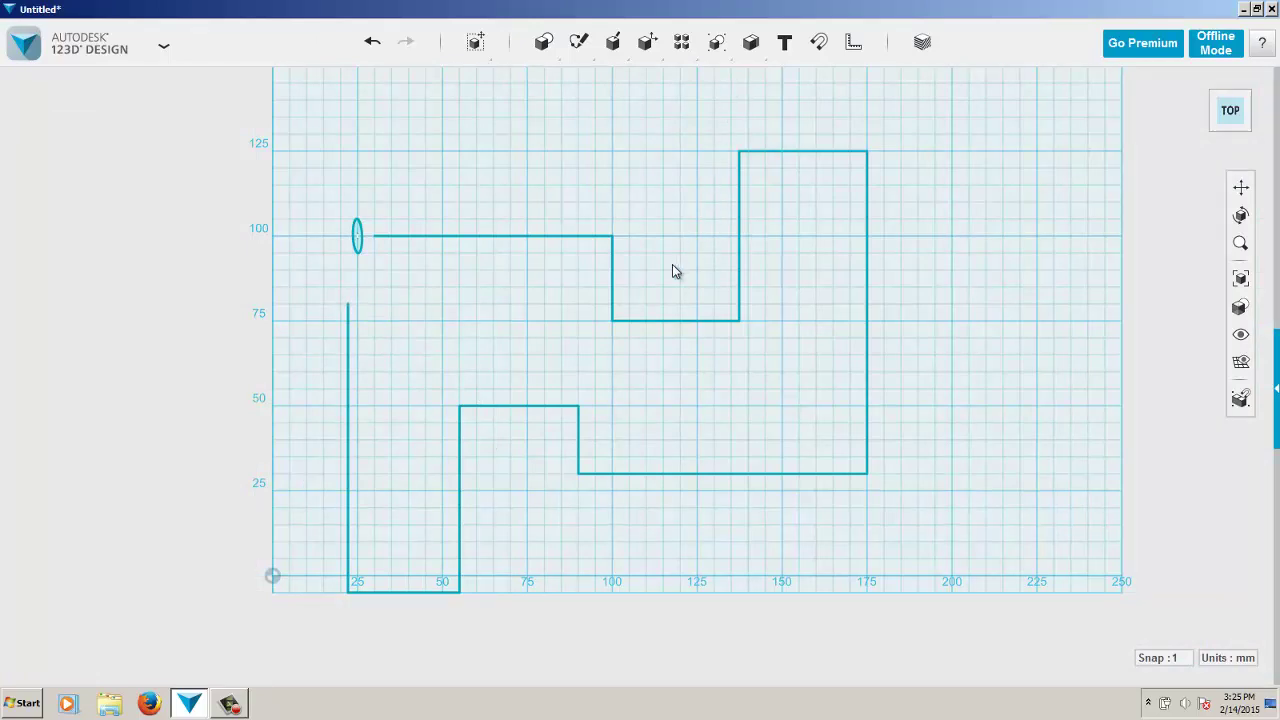
mouse_move(588, 57)
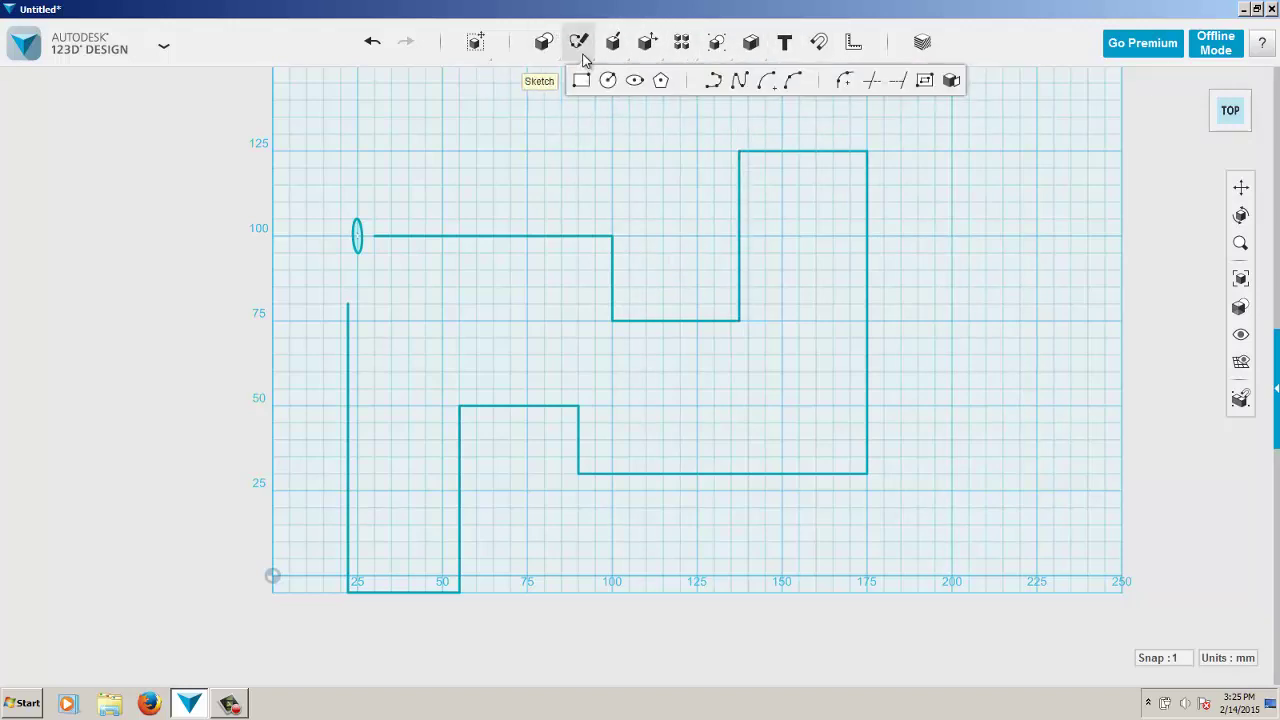
left_click(843, 80)
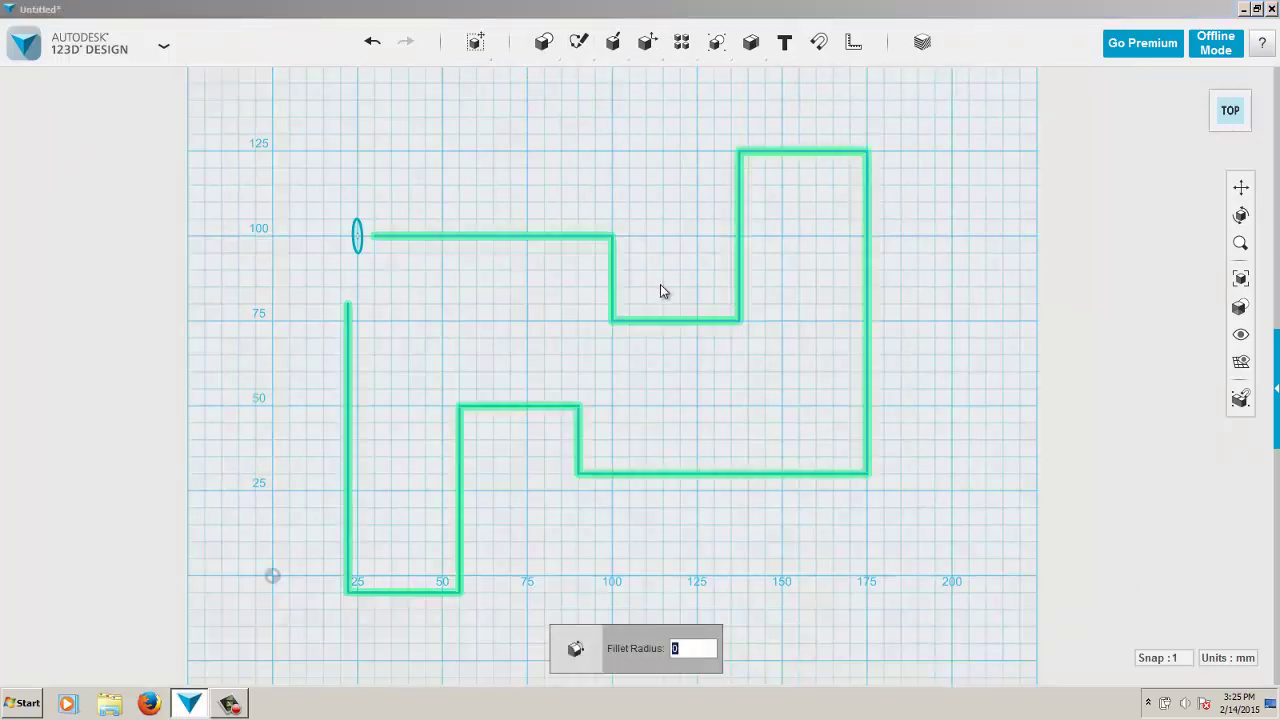
left_click(572, 237)
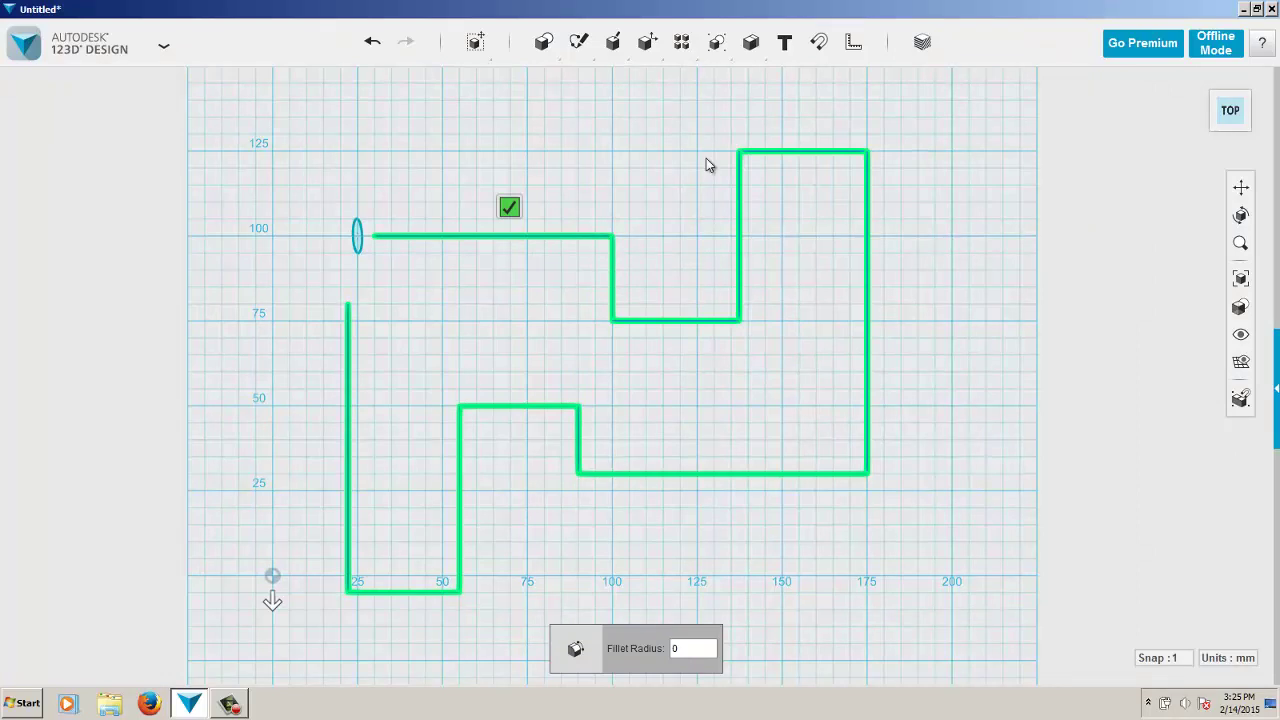
- Fillet the path's first corner at (100,100) with a radius of 6.25 mm
mouse_move(593, 44)
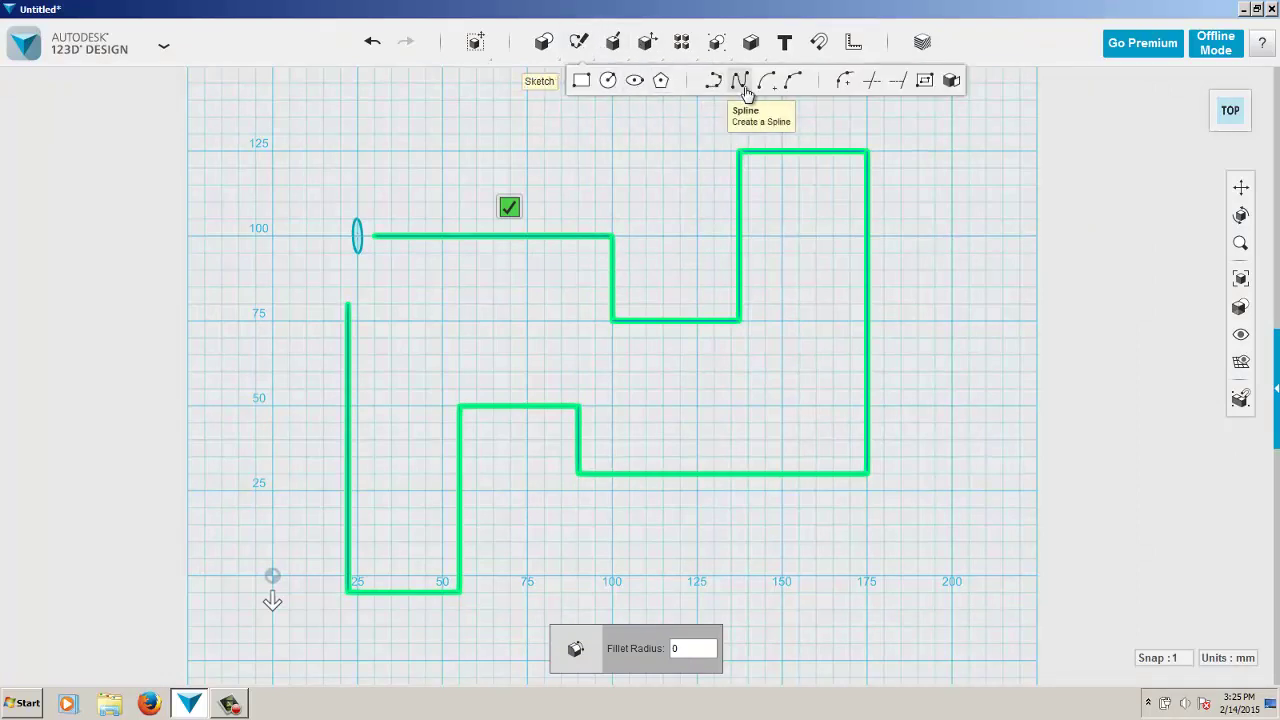
left_click(843, 80)
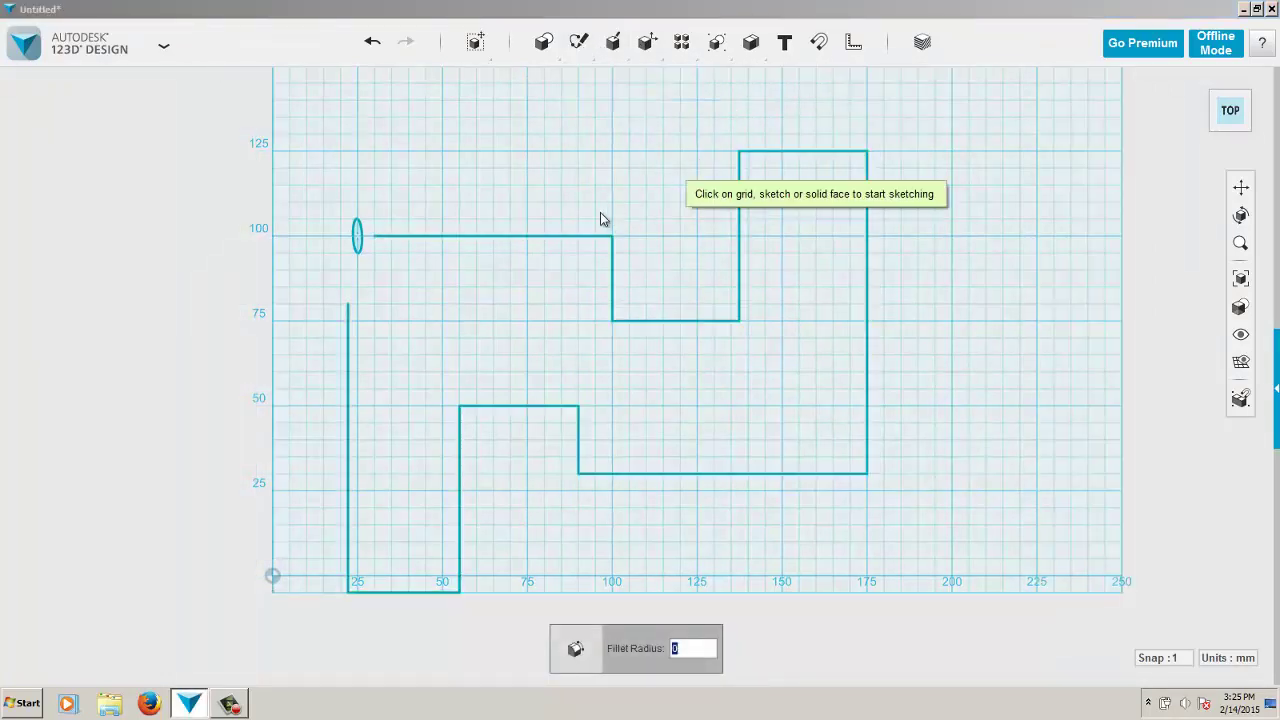
left_click(590, 244)
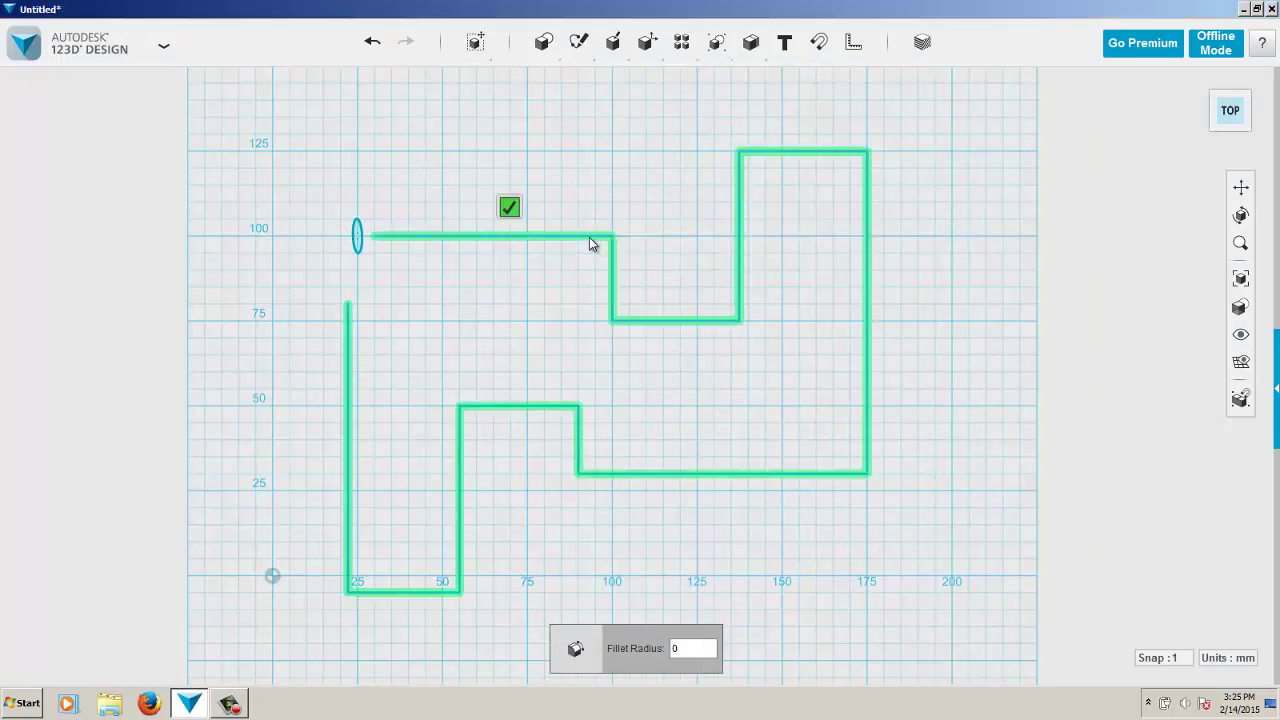
left_click(613, 284)
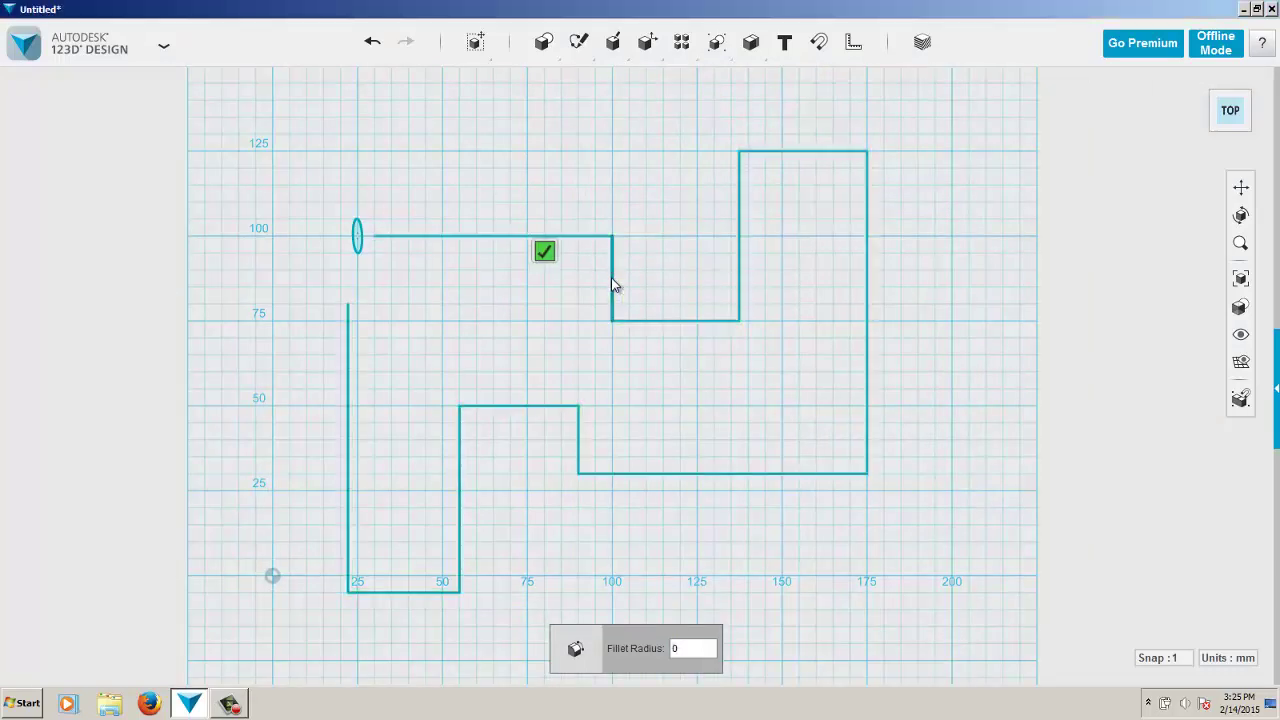
left_click(560, 242)
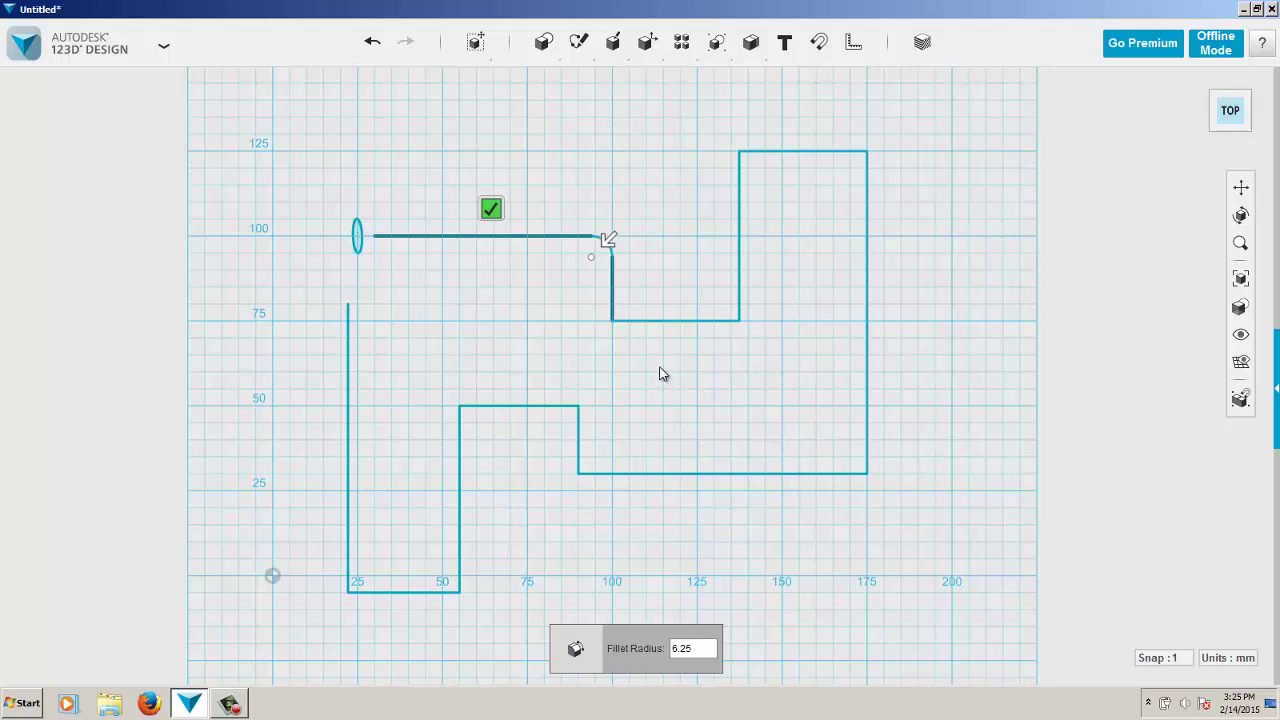
- Draw circles centred on the midpoints of the path's horizontal segments at Y 75 and Y 125, each reaching its segment's endpoints
mouse_move(578, 38)
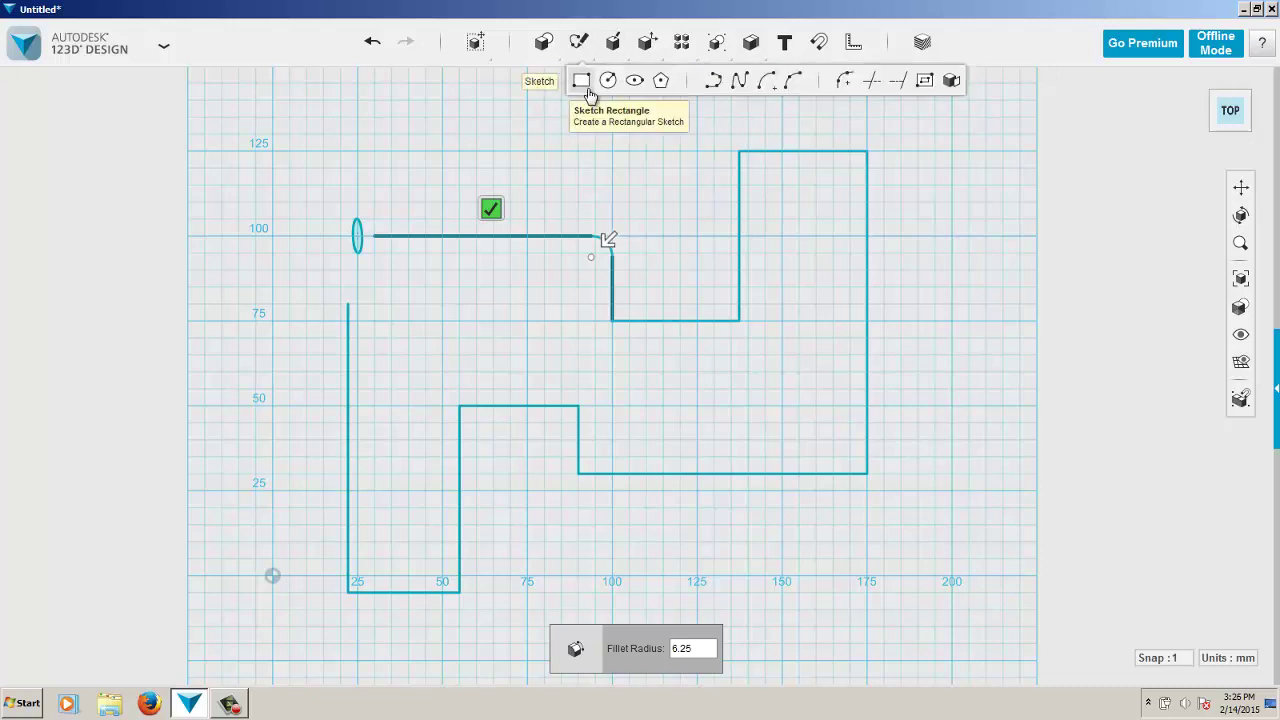
left_click(670, 277)
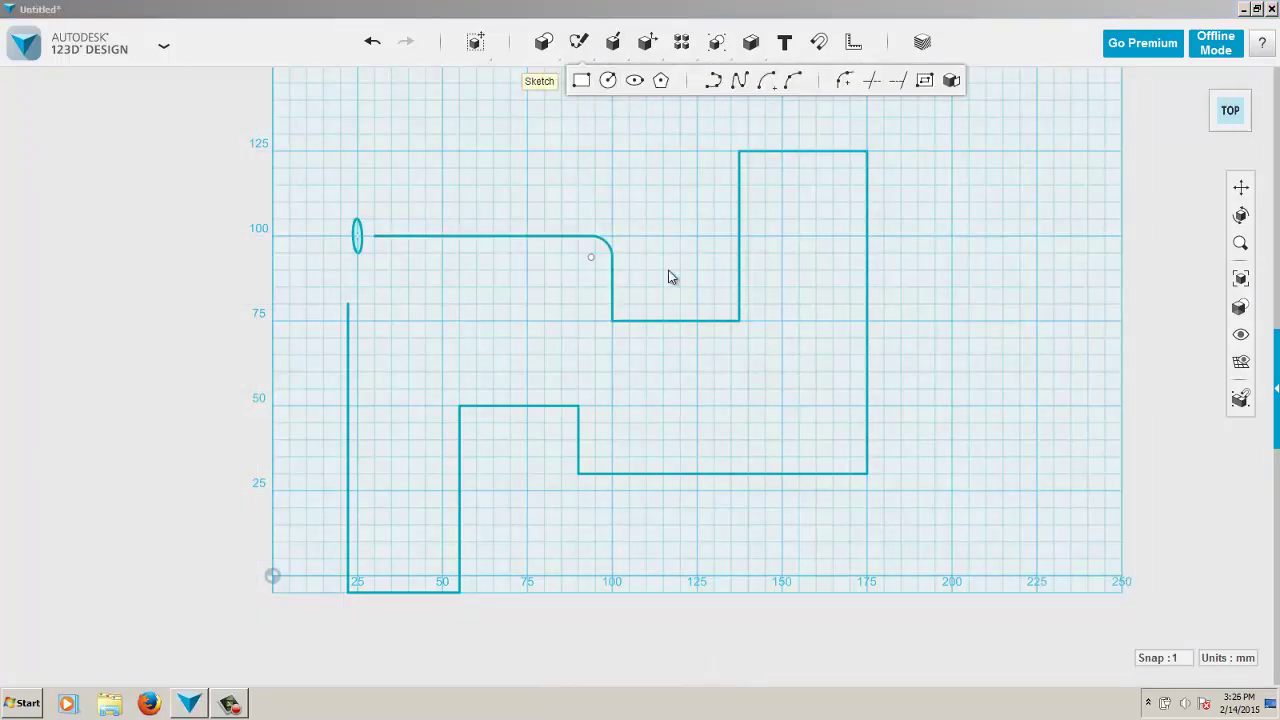
left_click(679, 321)
left_click(679, 321)
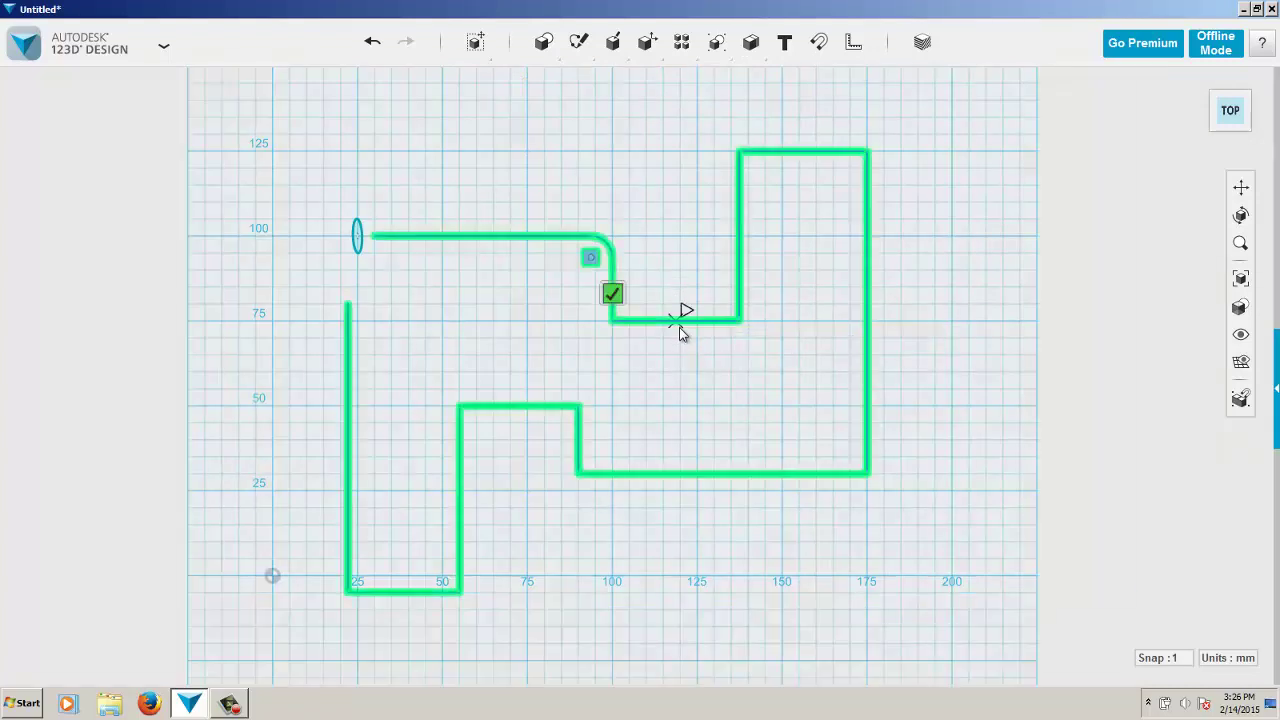
left_click(740, 322)
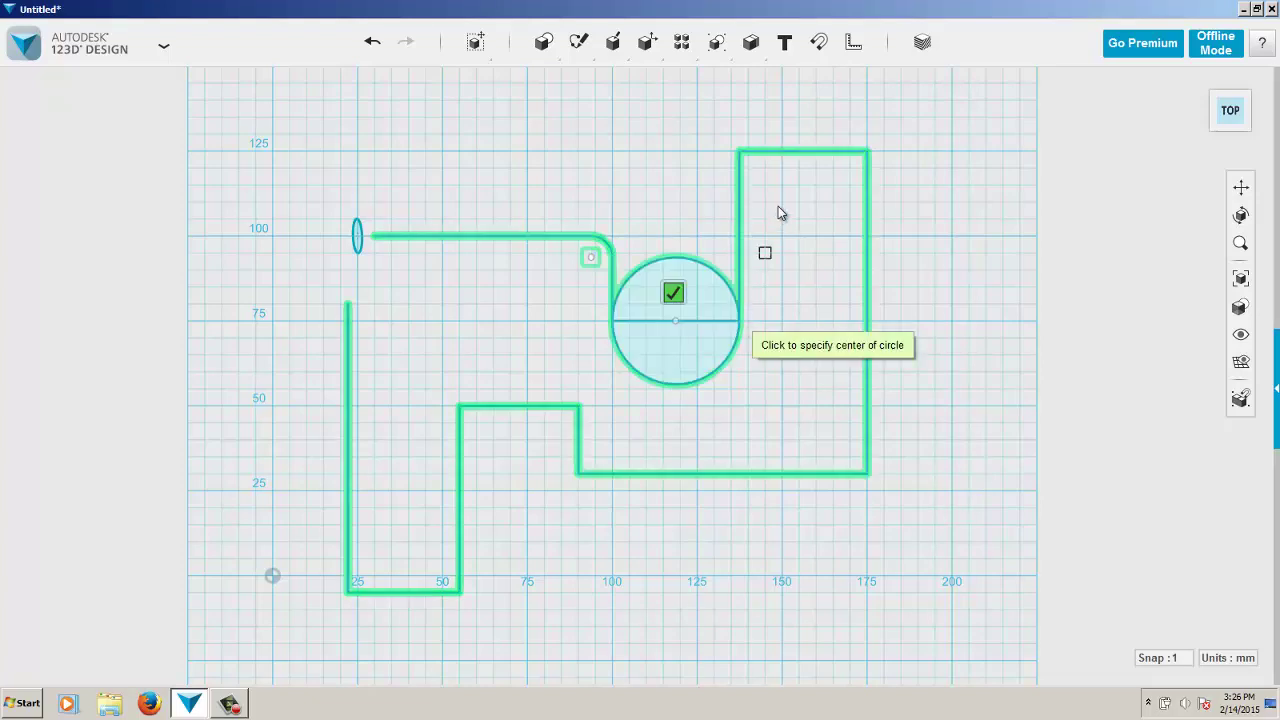
left_click(803, 150)
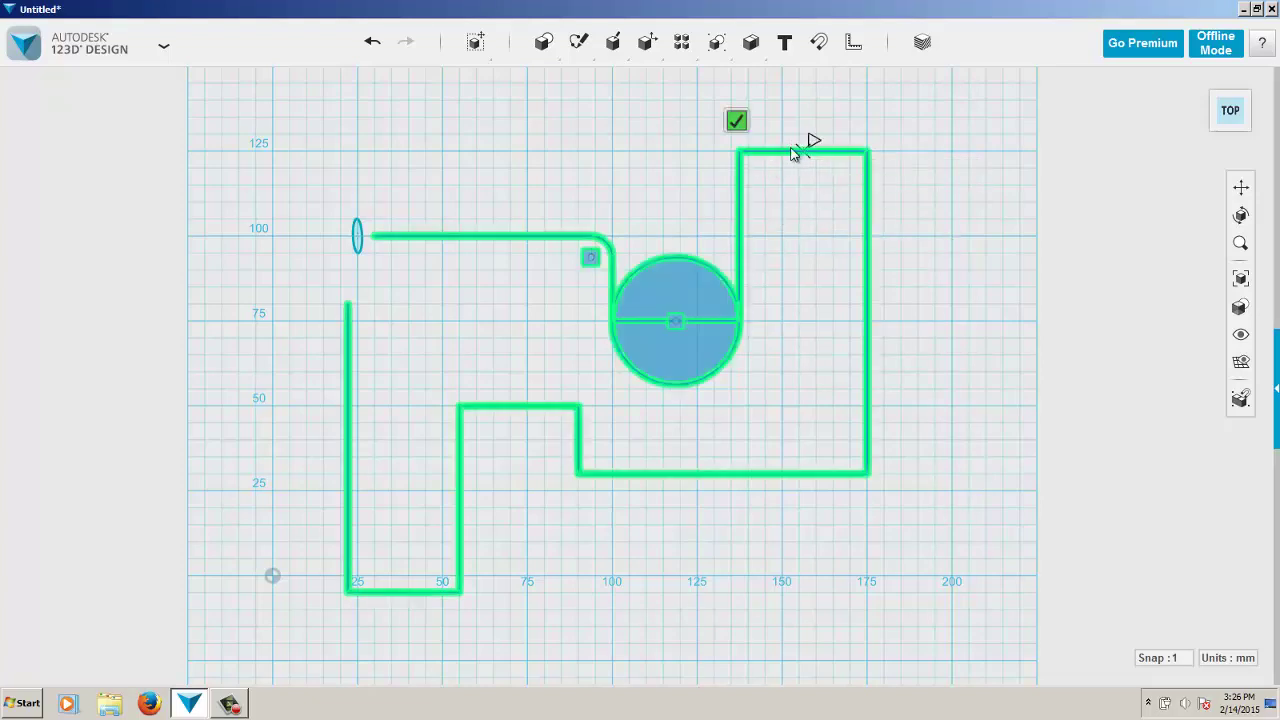
left_click(739, 151)
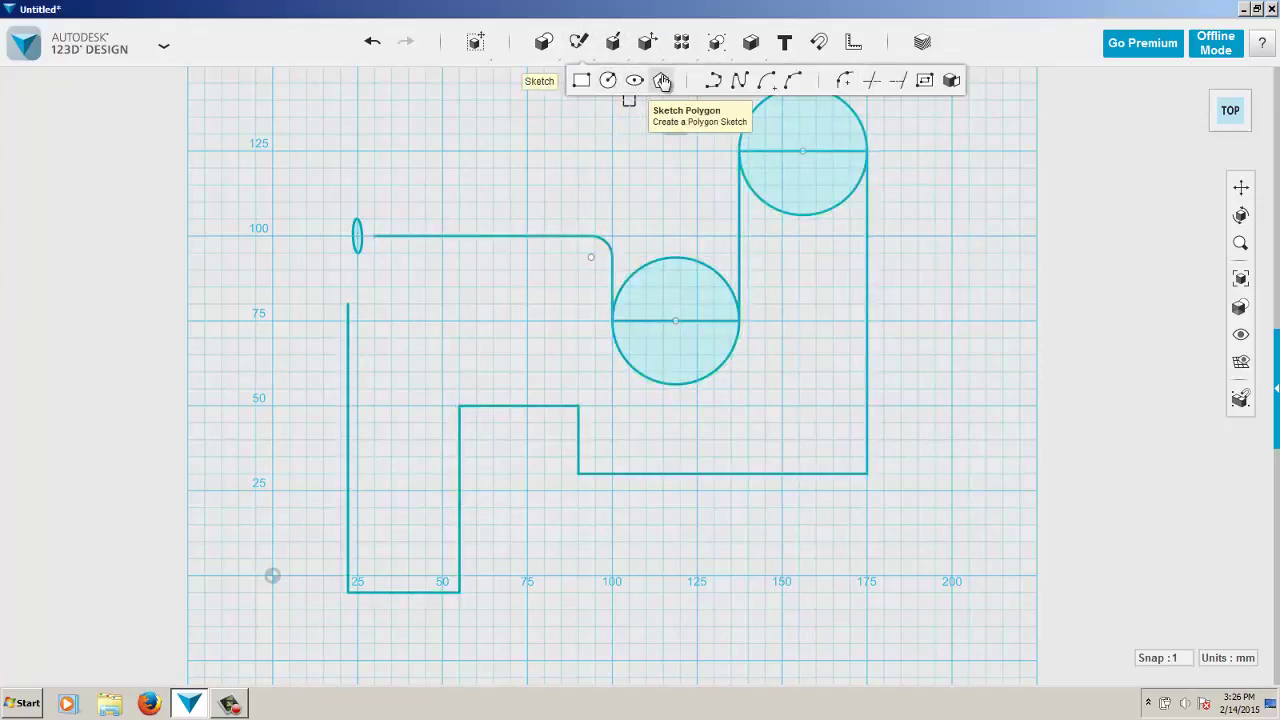
- Fillet the path's corner at (175,30) with a radius of 21.25 mm
left_click(843, 81)
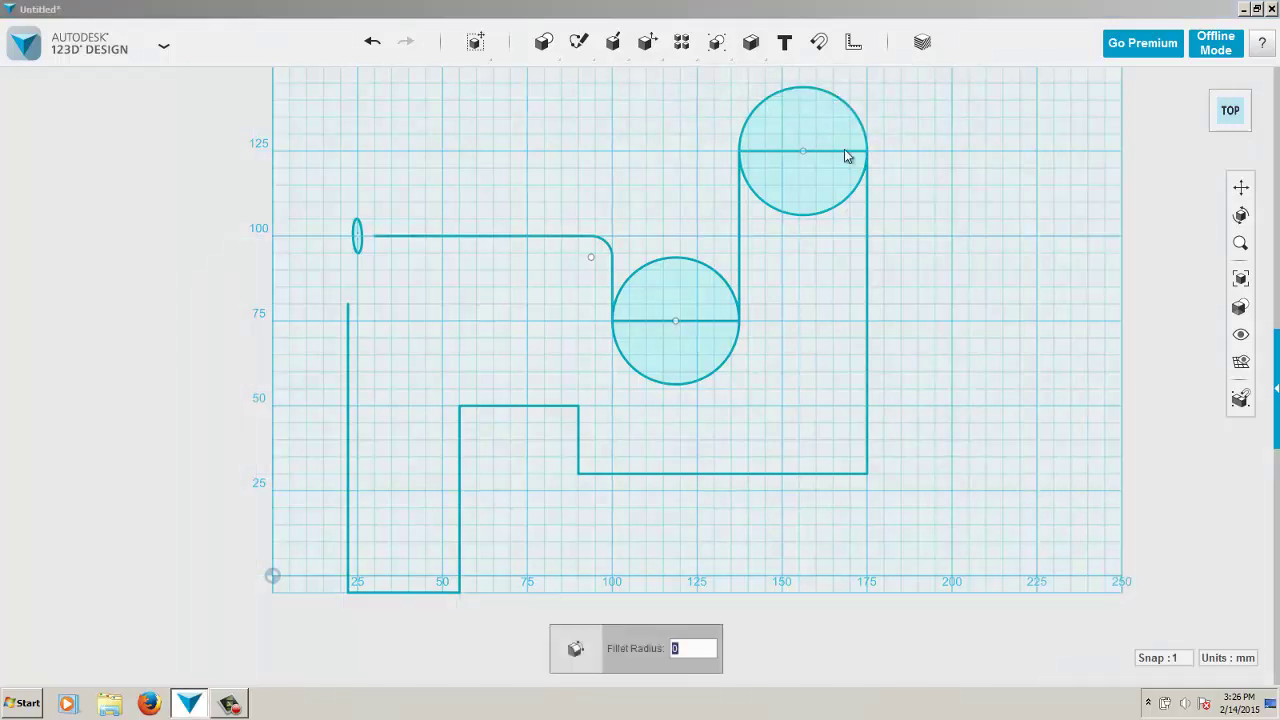
left_click(866, 449)
left_click(840, 476)
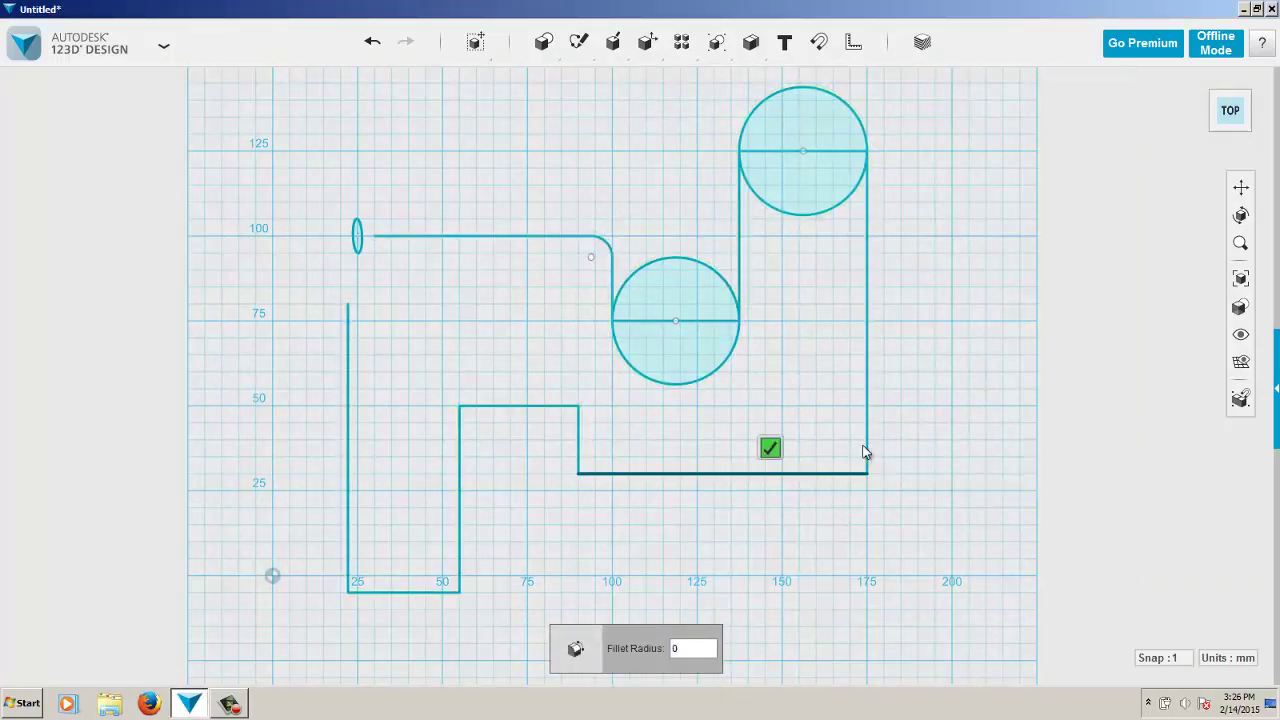
left_click(867, 447)
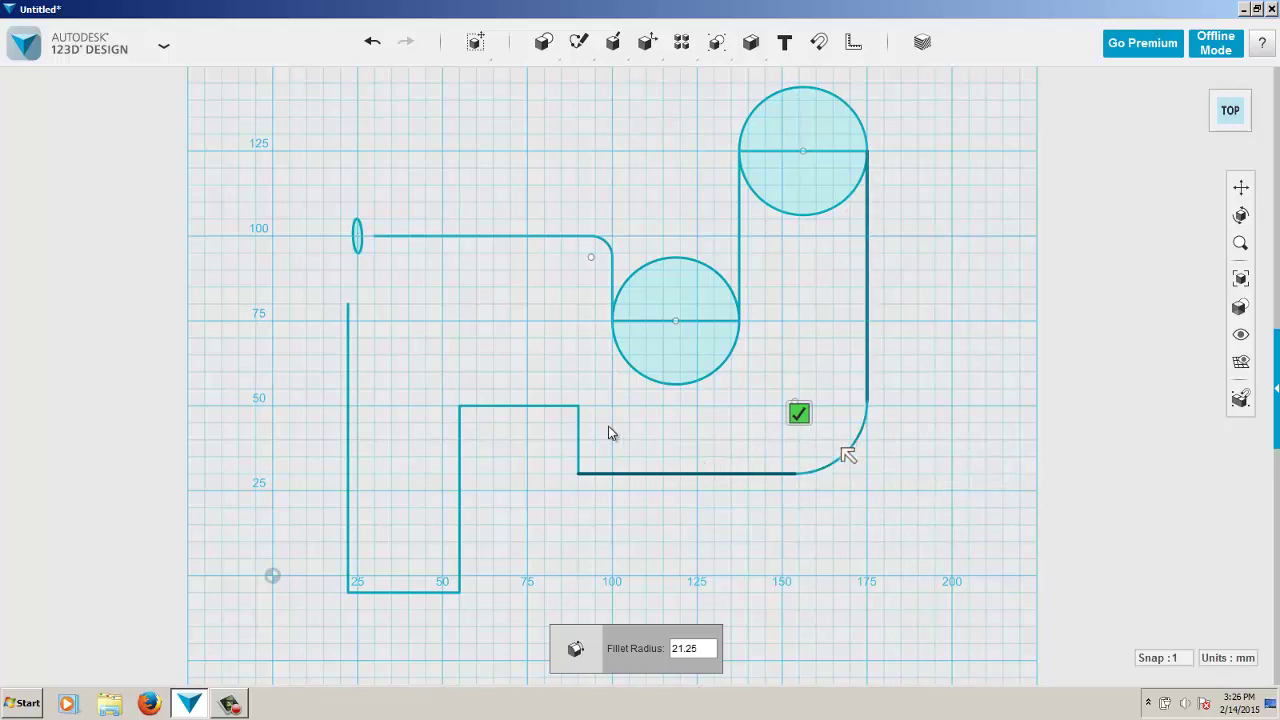
- Draw a circle centred on the midpoint of the path's horizontal segment at Y 50, reaching the segment's endpoints
mouse_move(578, 42)
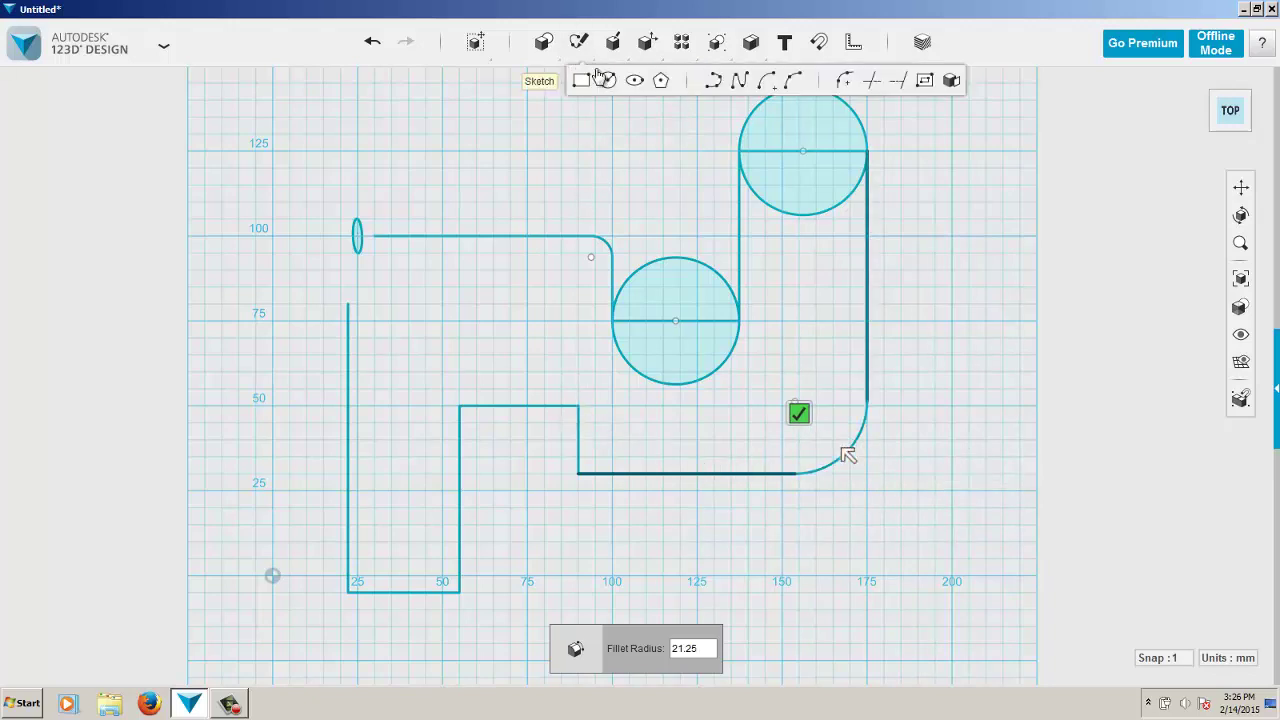
left_click(535, 358)
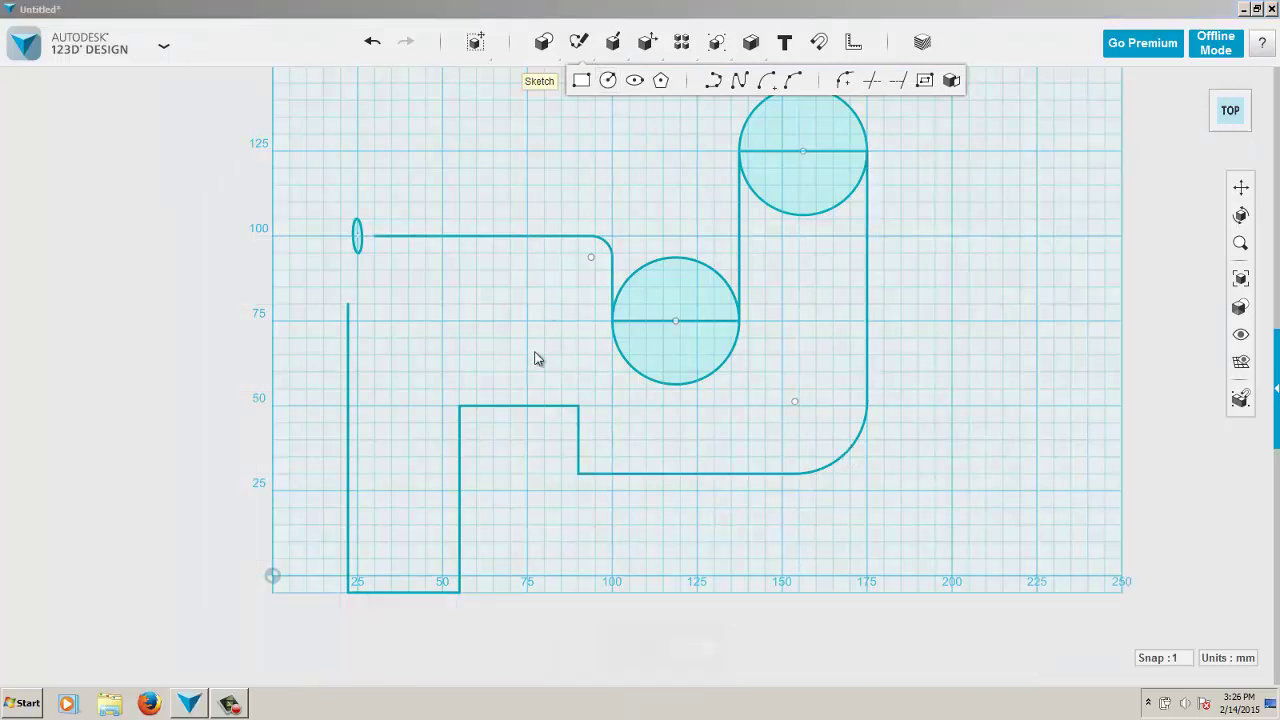
left_click(521, 408)
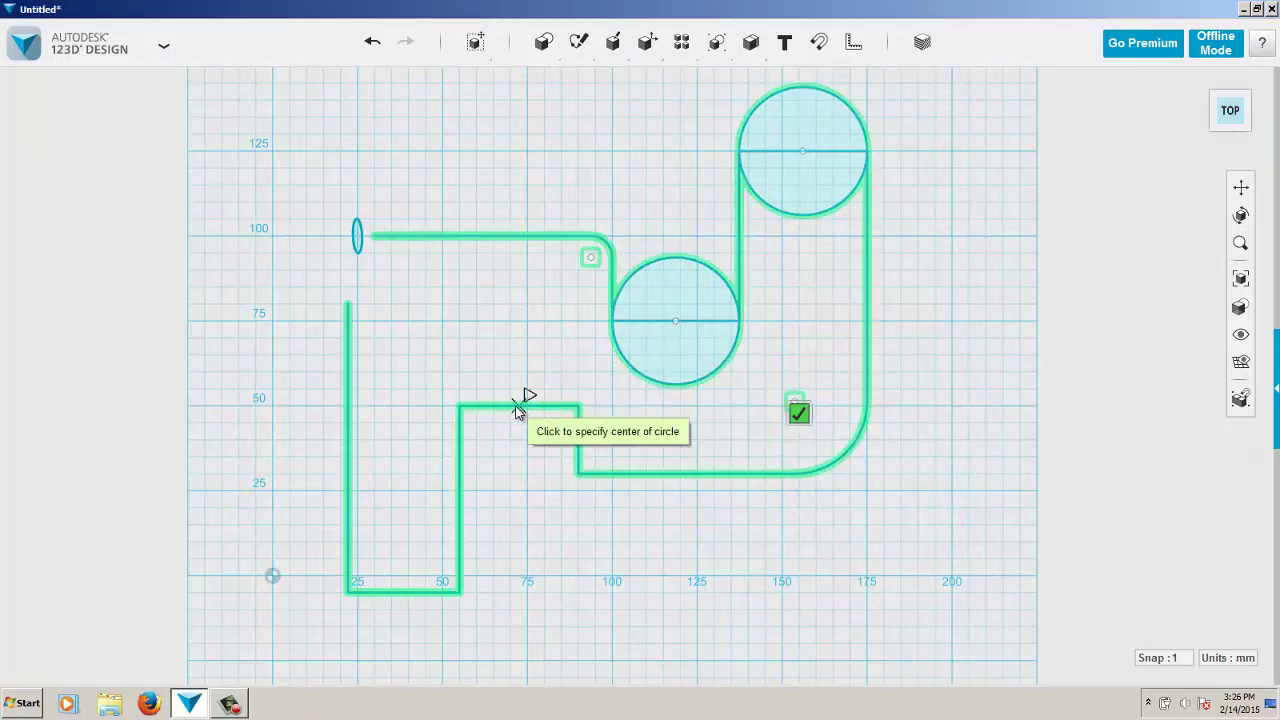
left_click(519, 405)
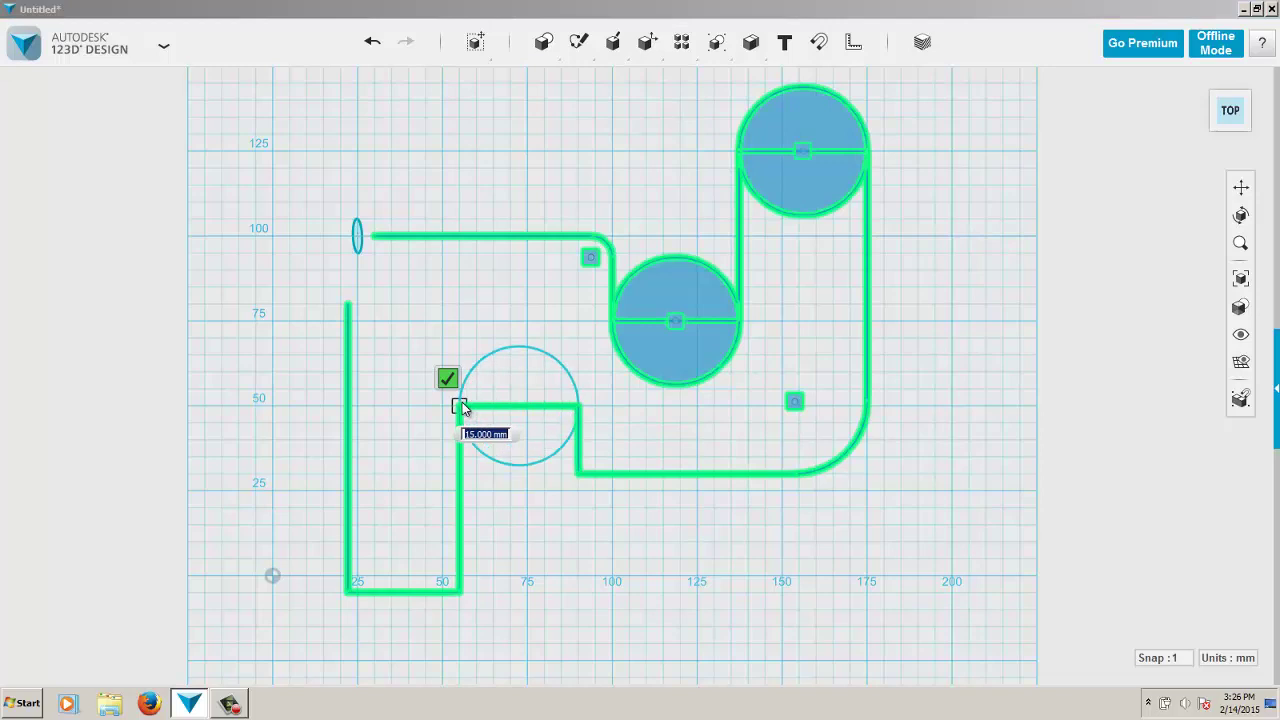
left_click(461, 406)
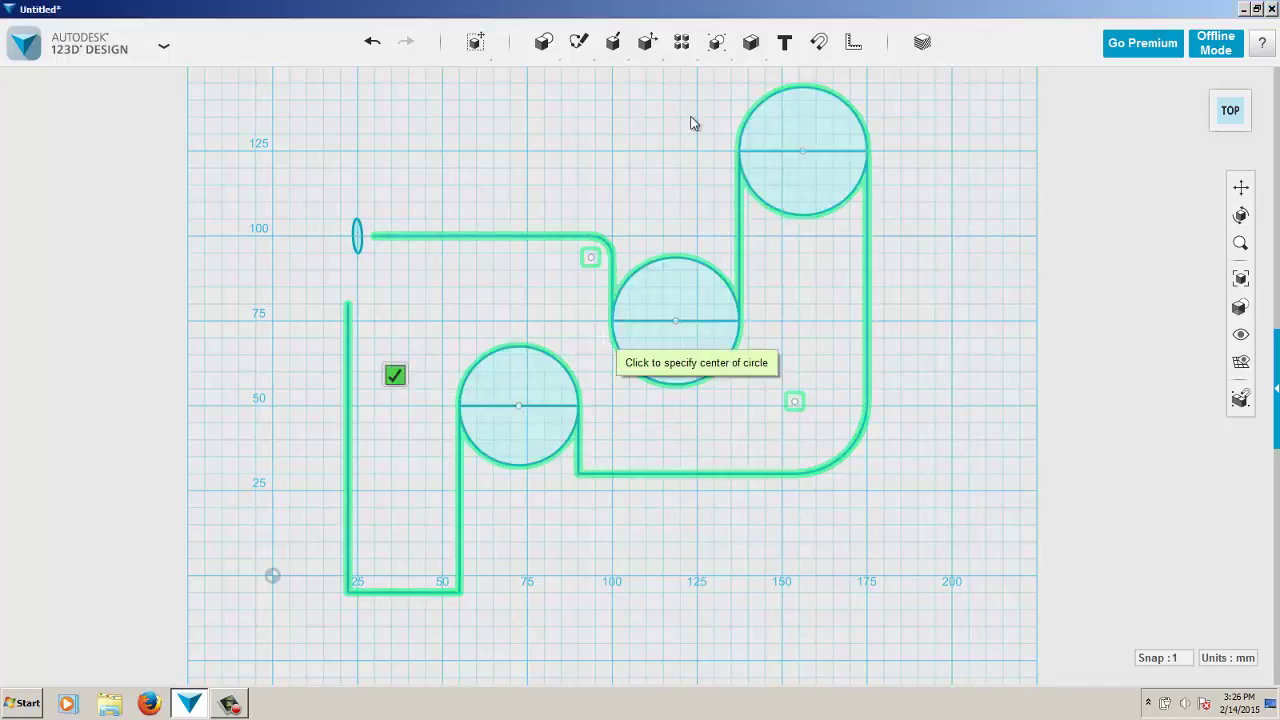
- Fillet the path's corner at (90,30) with a radius of 5 mm
mouse_move(724, 62)
mouse_move(580, 41)
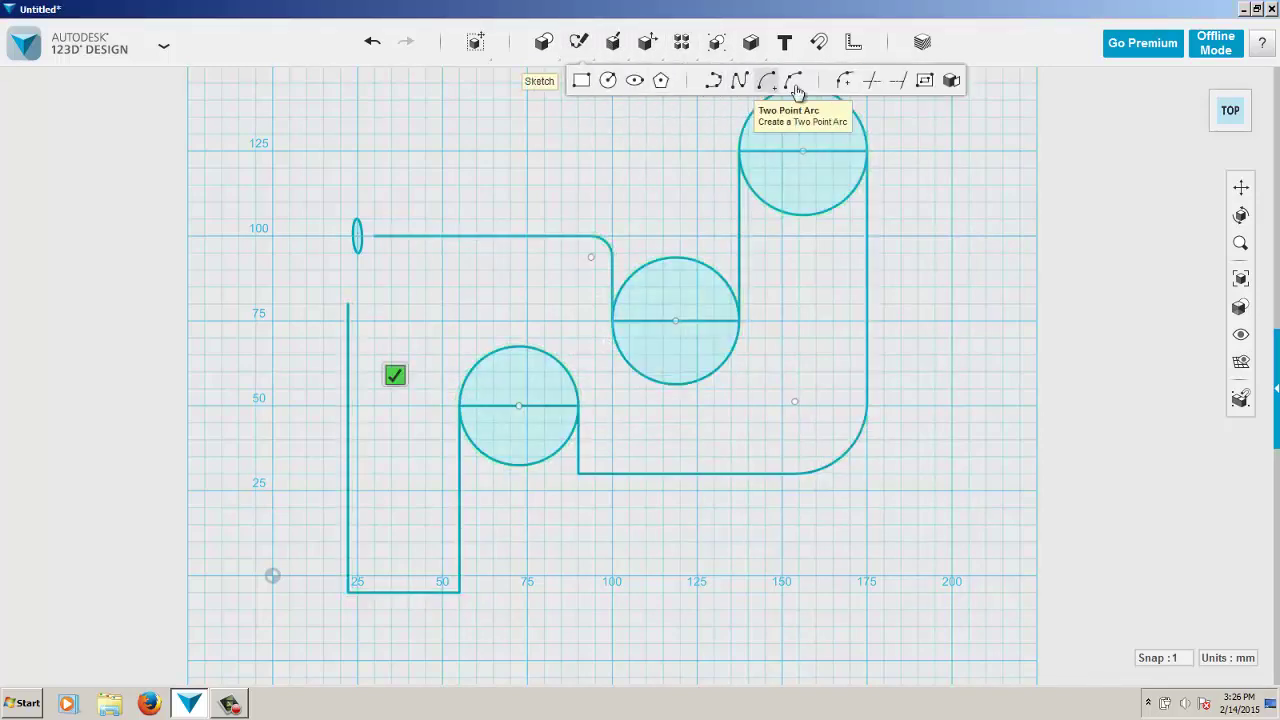
left_click(840, 82)
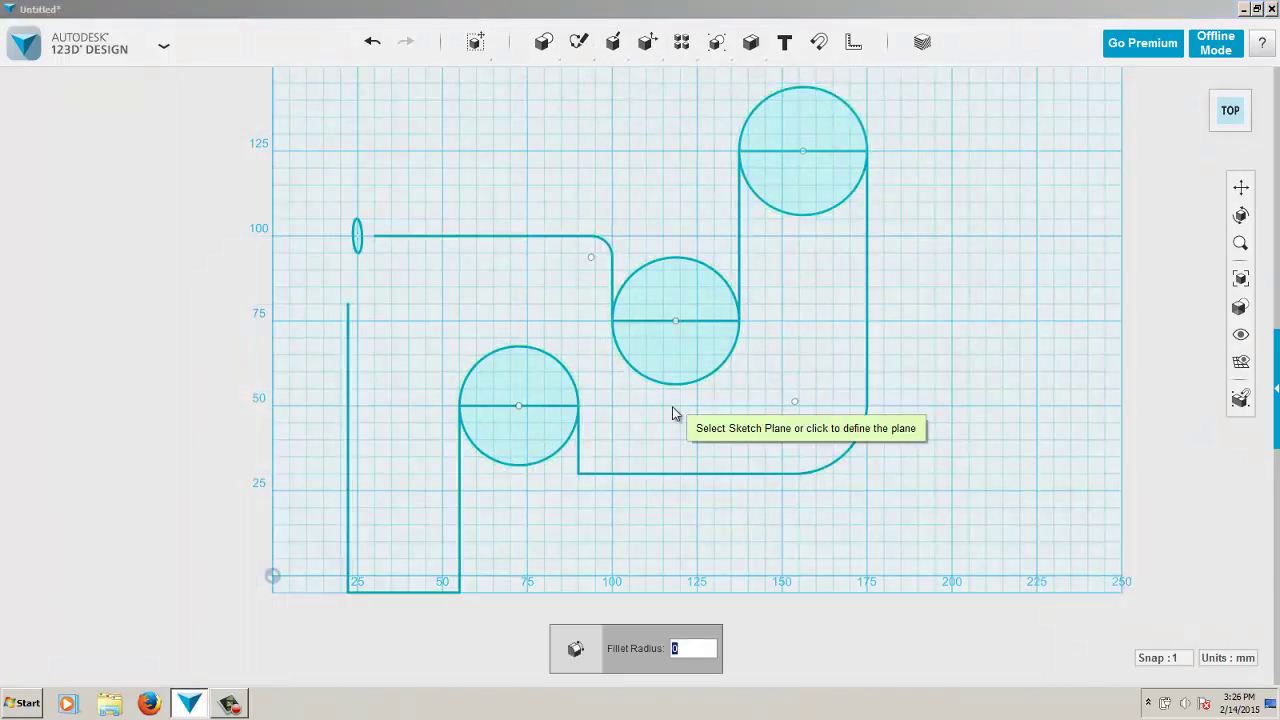
left_click(614, 474)
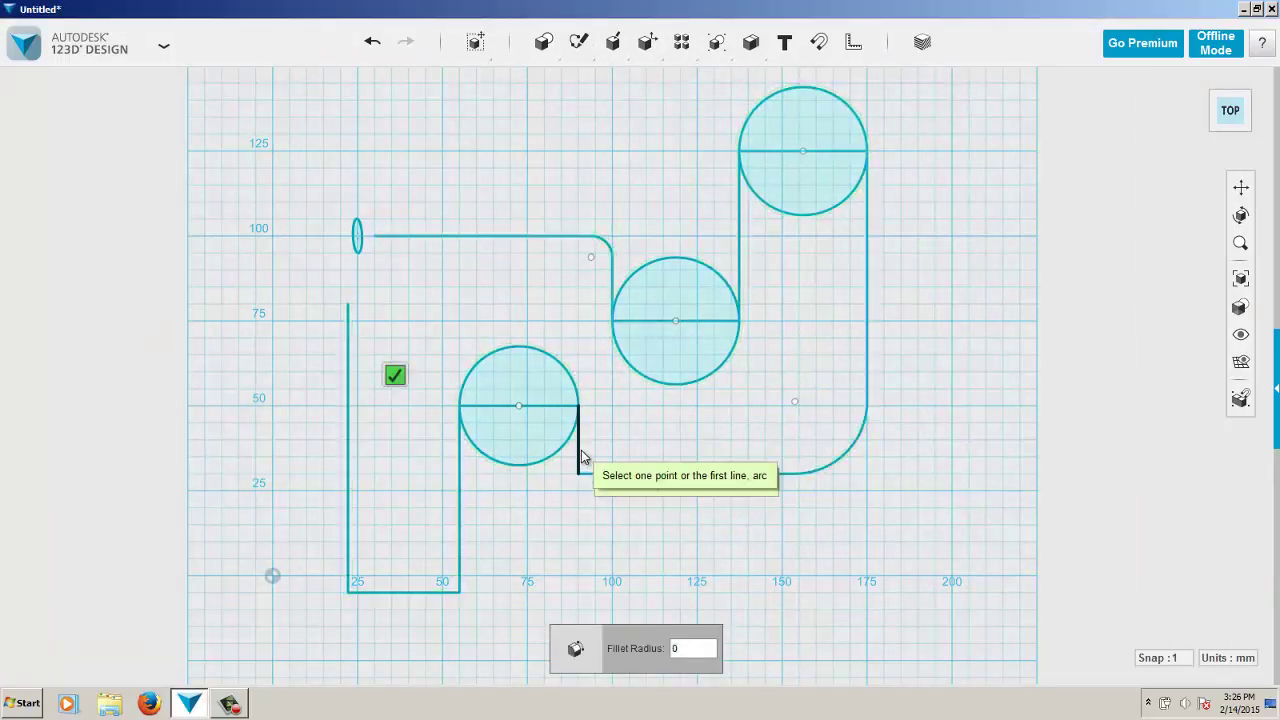
left_click(580, 458)
left_click(603, 476)
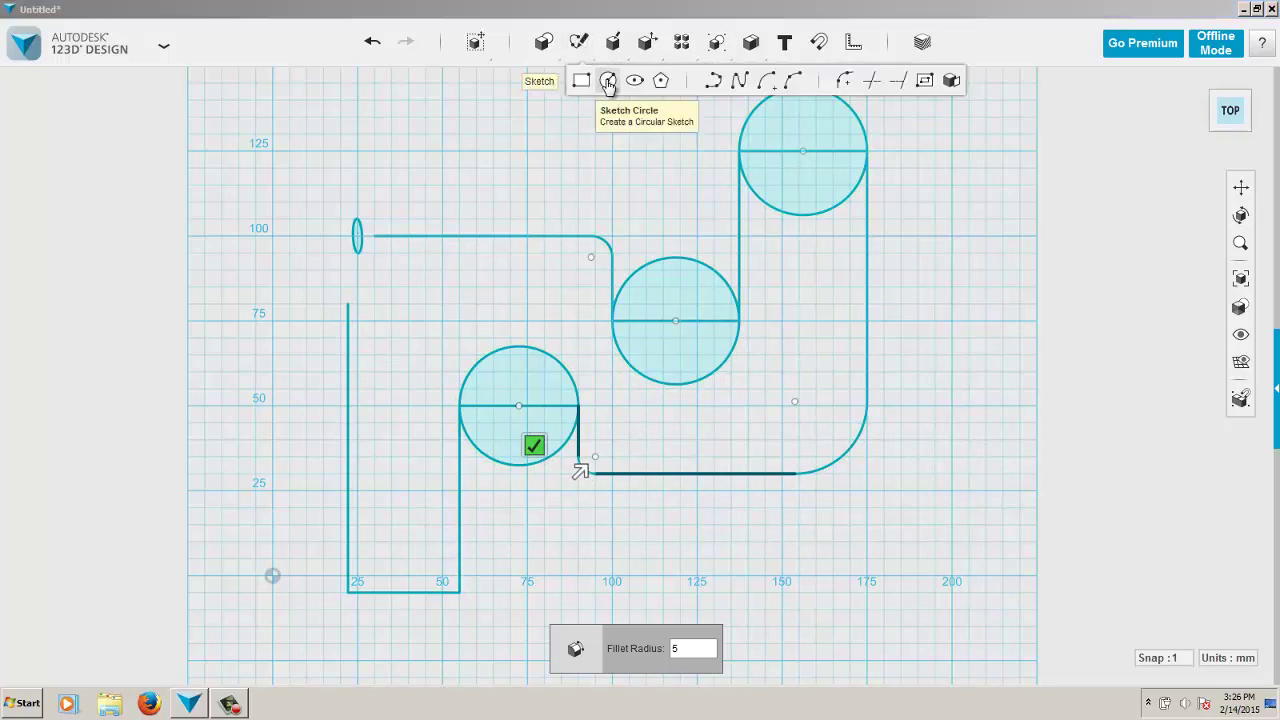
- Draw a circle centred on the midpoint of the path's lowest horizontal segment at Y -5, reaching the segment's endpoints
left_click(432, 450)
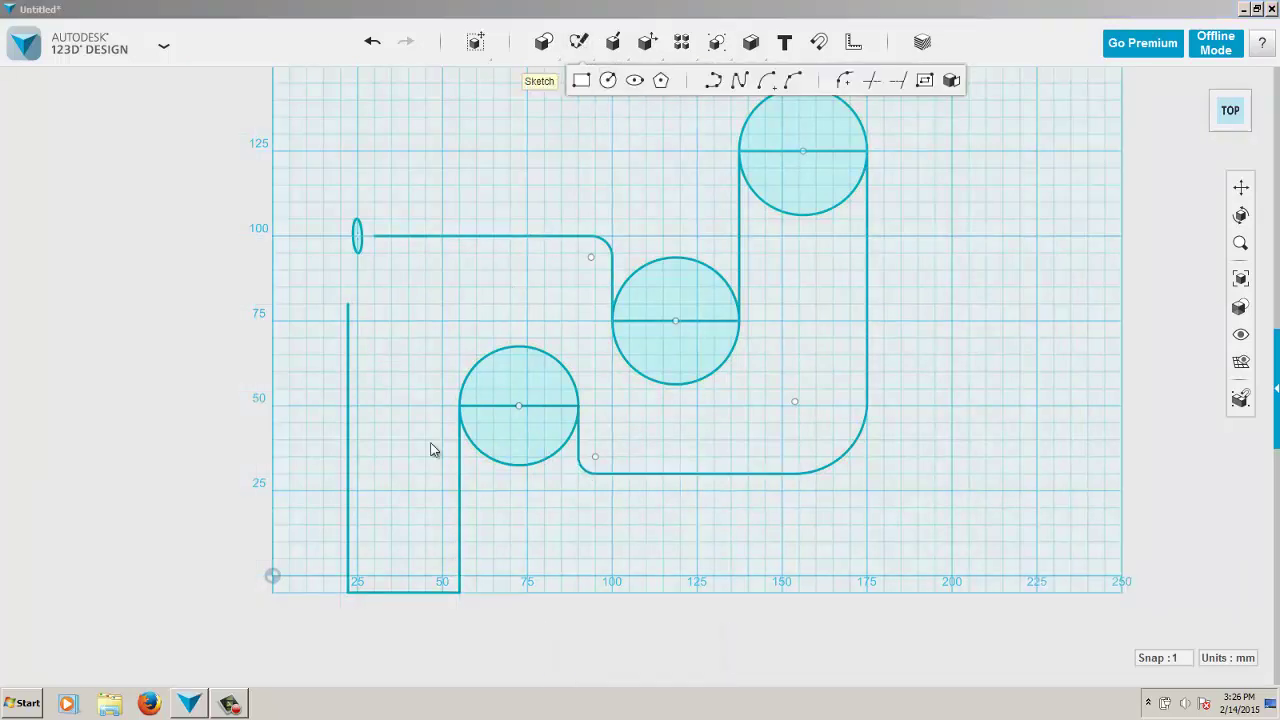
left_click(403, 592)
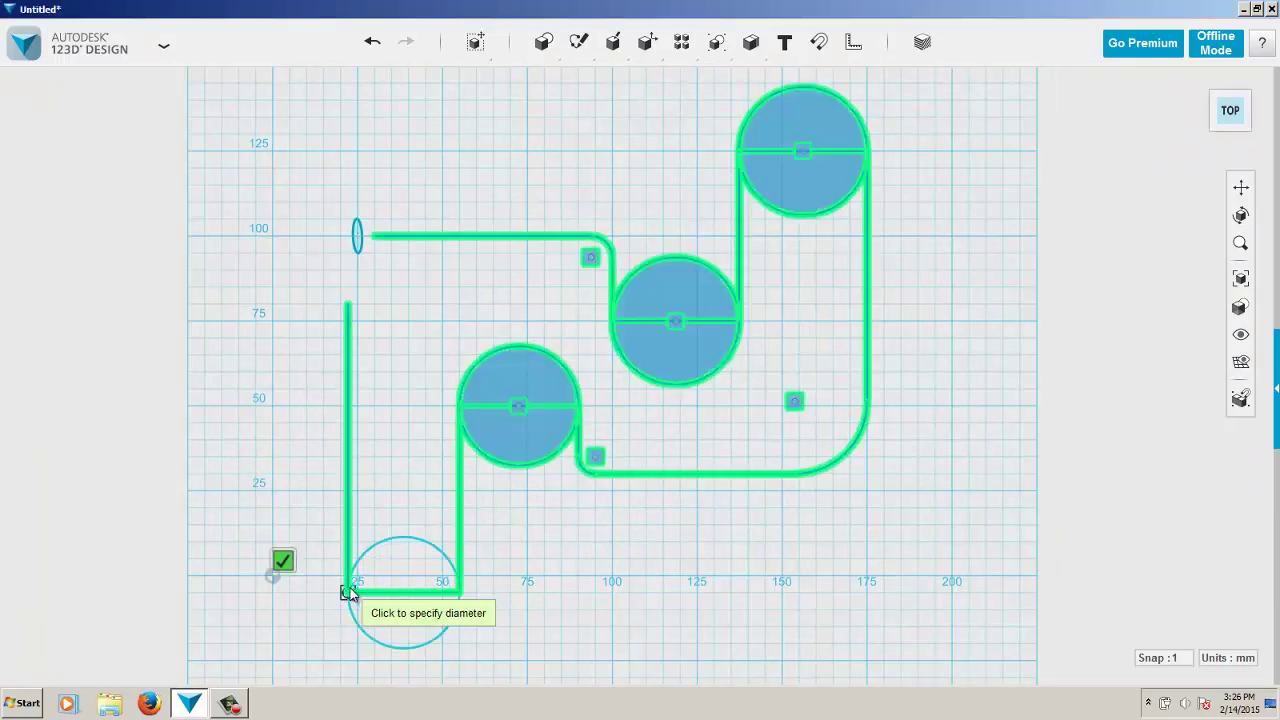
left_click(349, 592)
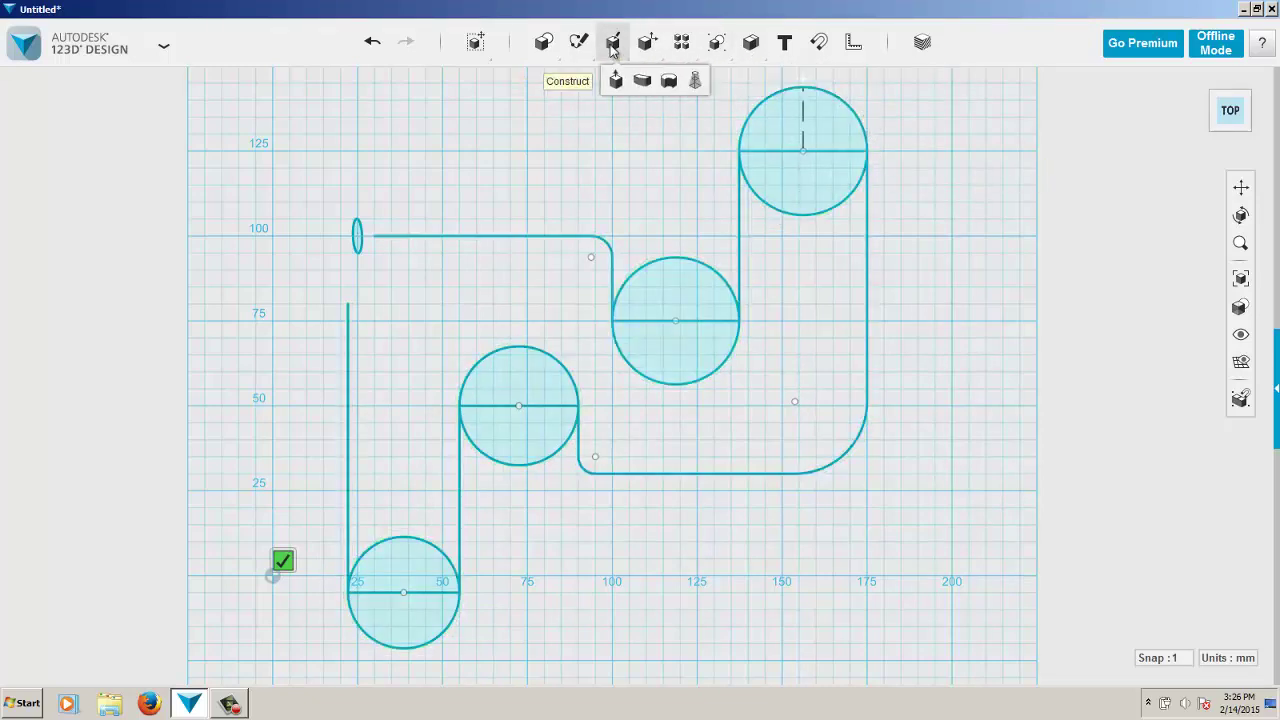
- Trim away the chord and lower half of the circle at Y 125, and the chord and upper half of the circle at Y 75
mouse_move(578, 42)
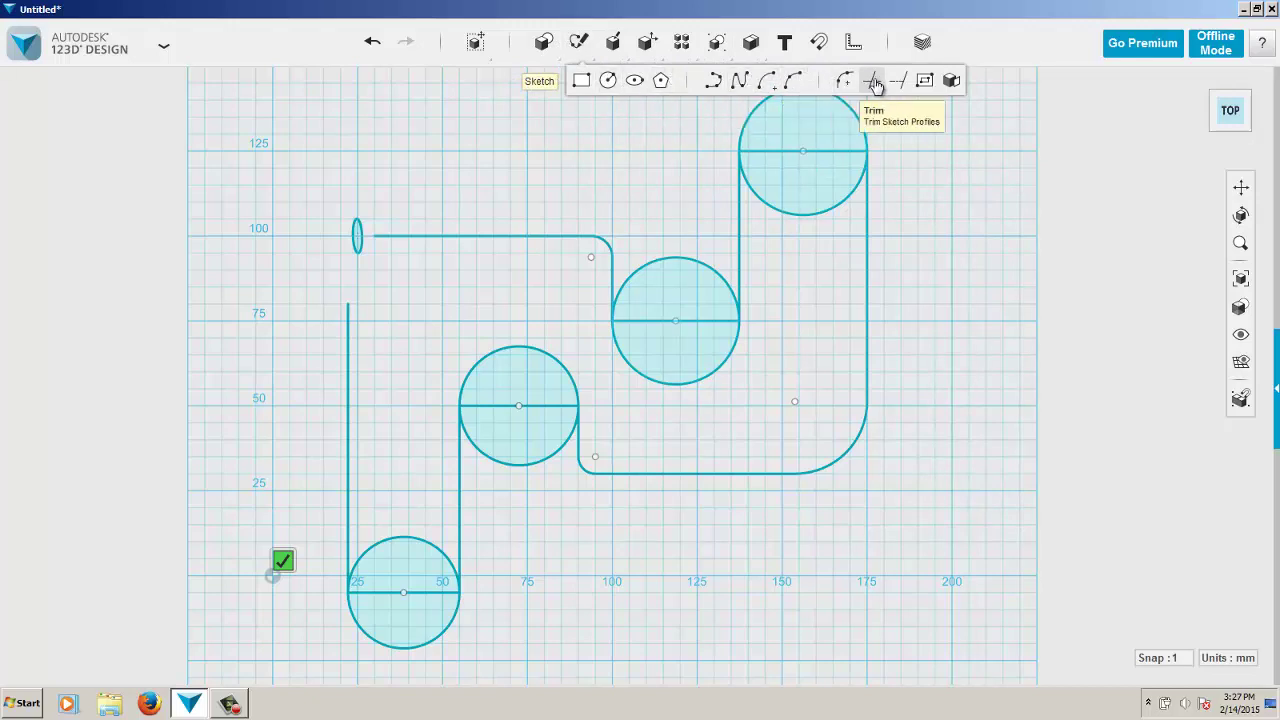
left_click(814, 176)
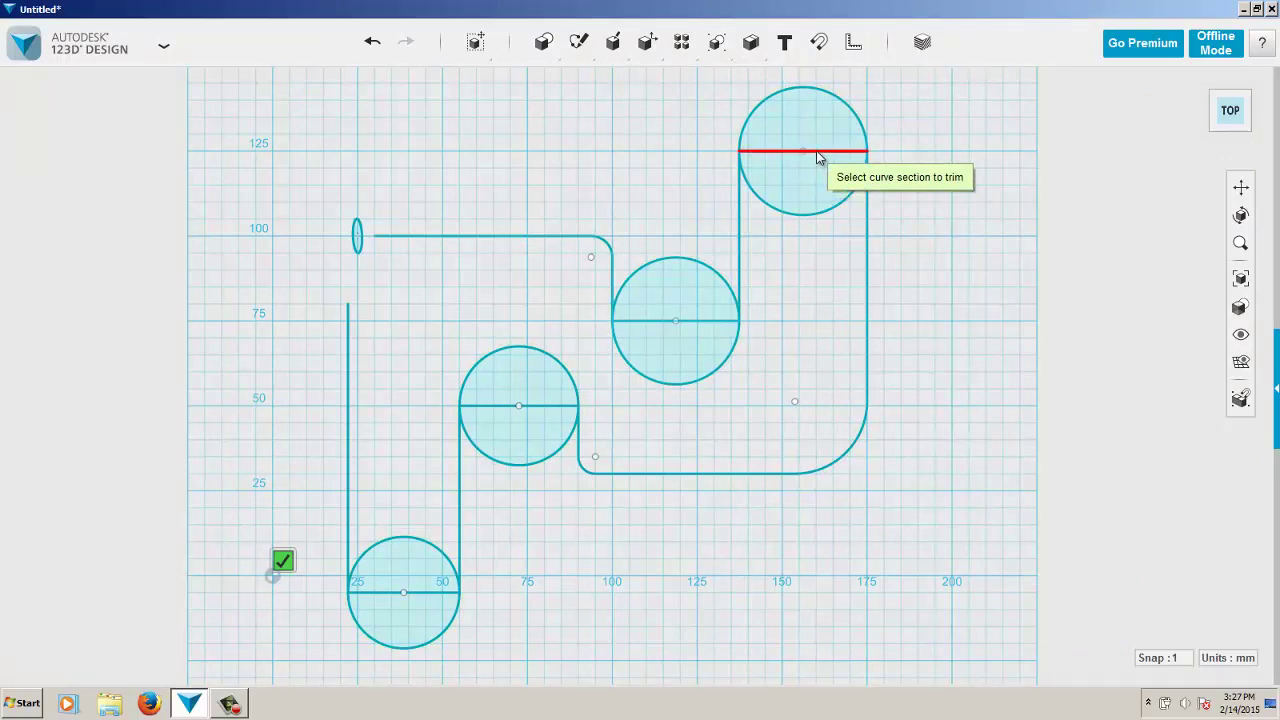
left_click(818, 153)
left_click(805, 216)
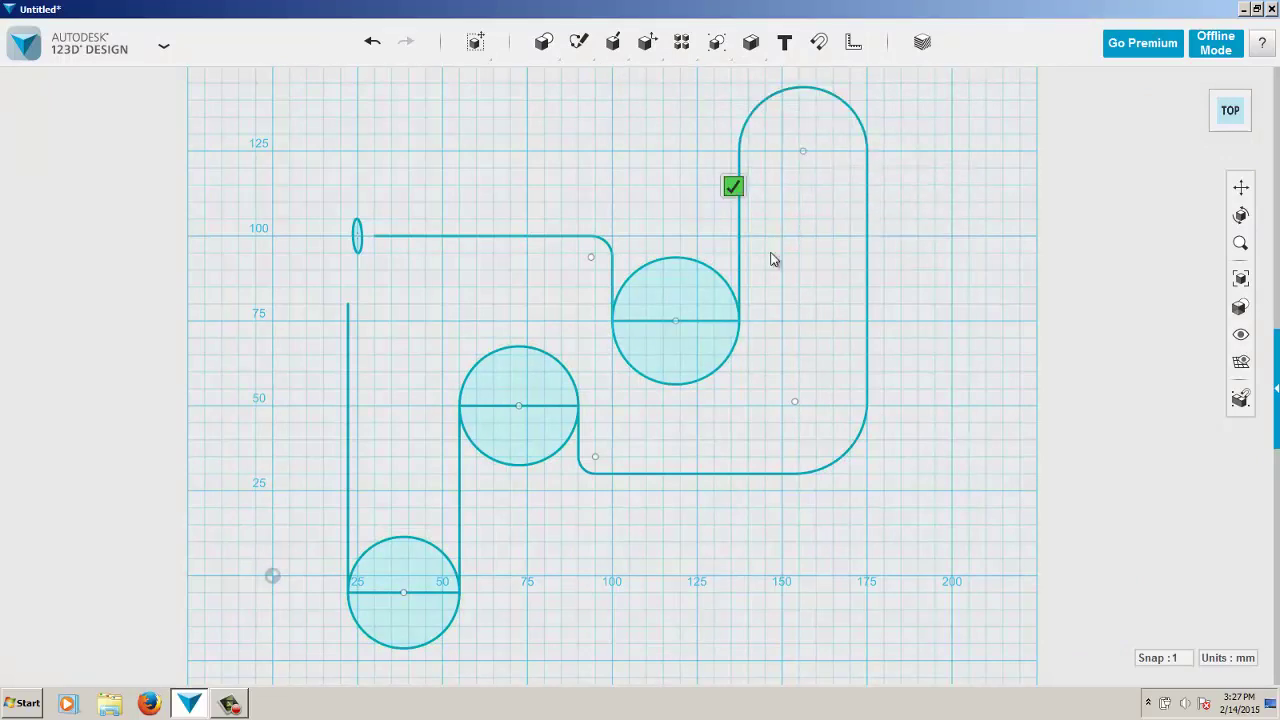
left_click(691, 321)
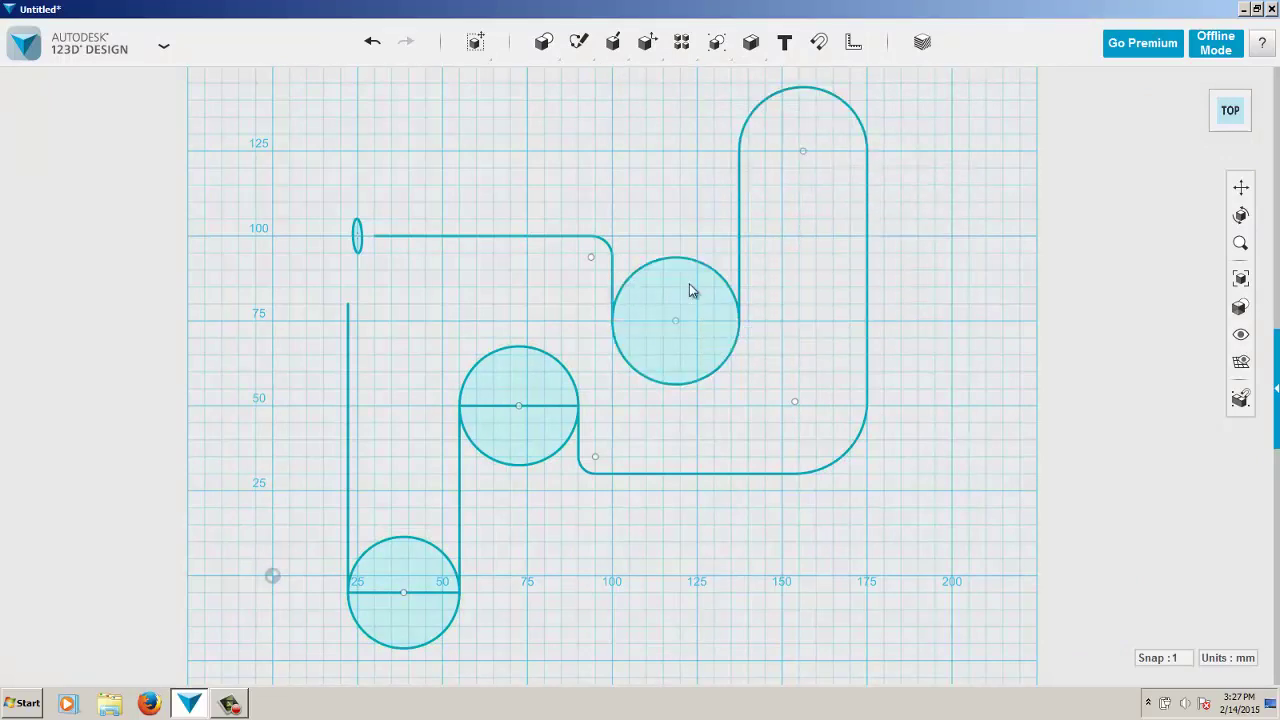
left_click(698, 269)
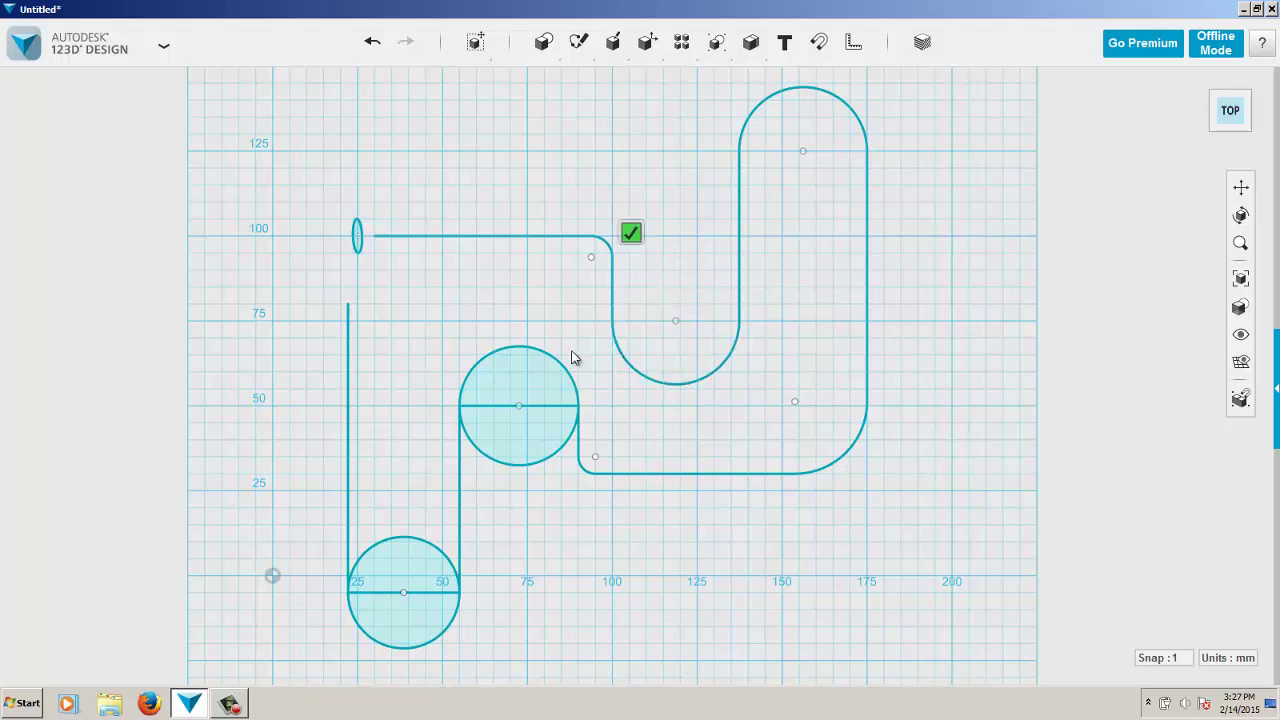
- Trim the chord and lower half off the circle at Y 50, and the chord and upper half off the circle at Y -5
left_click(549, 414)
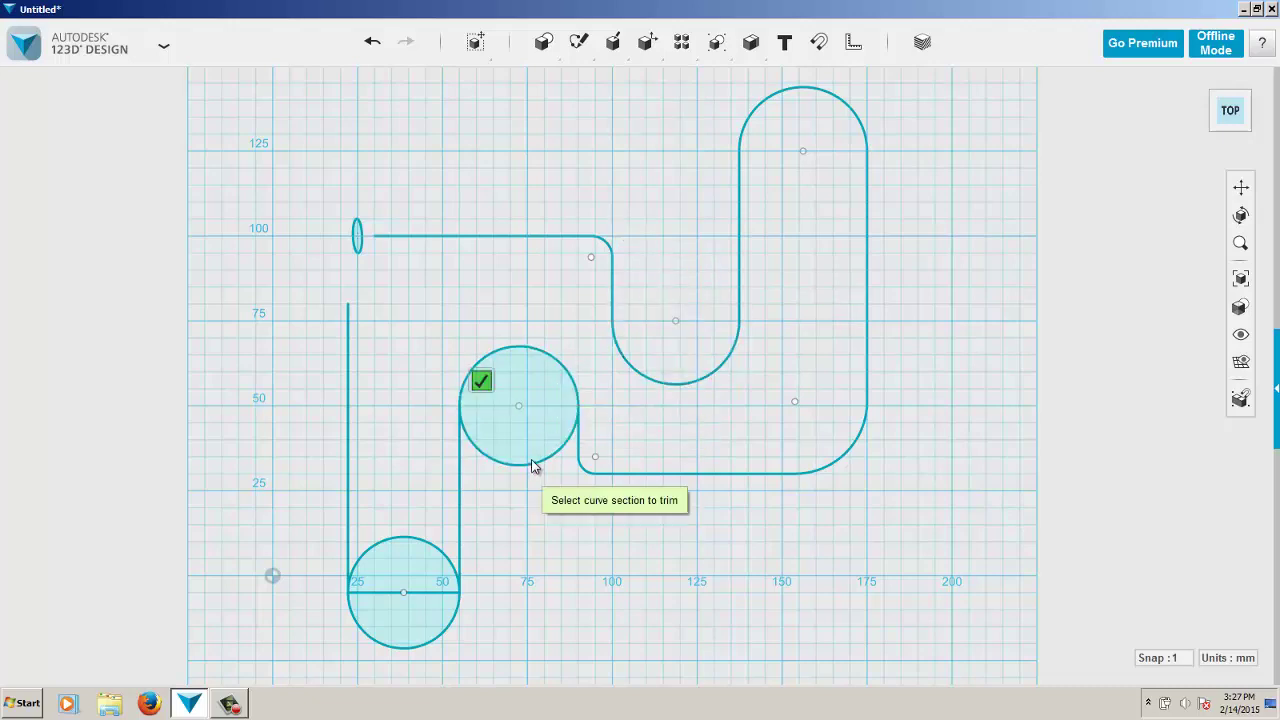
left_click(531, 464)
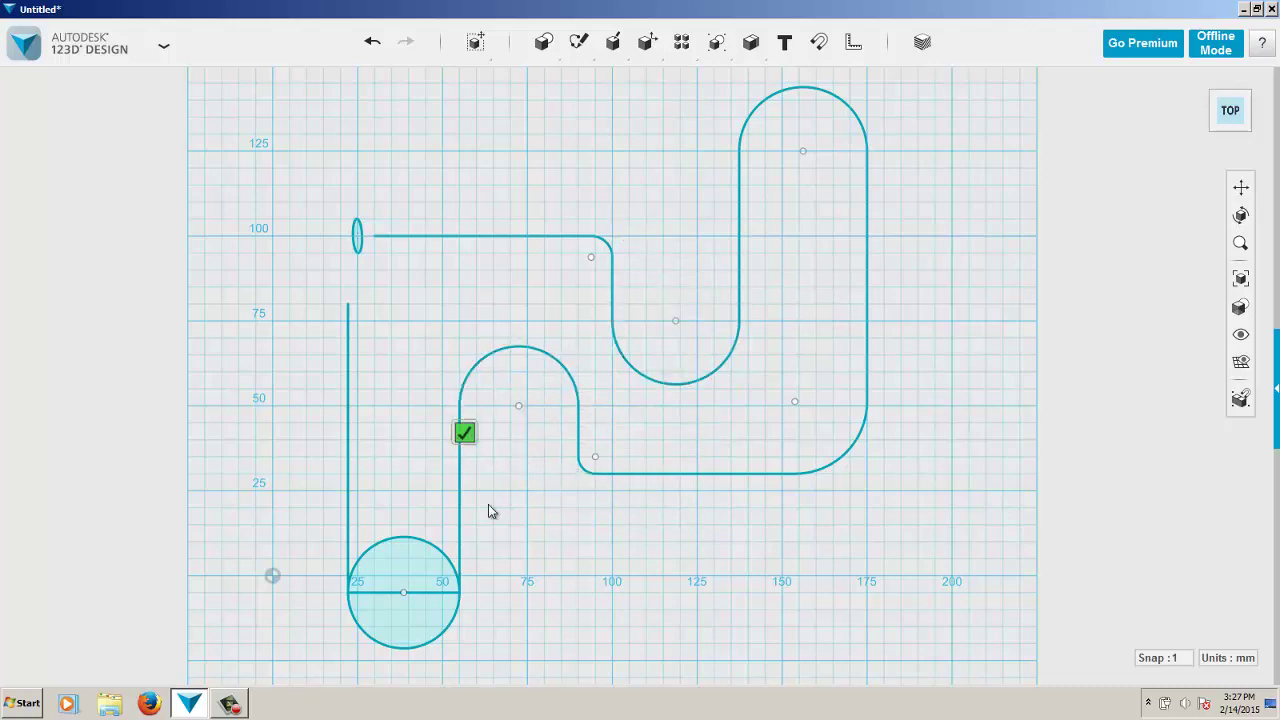
left_click(424, 593)
left_click(428, 552)
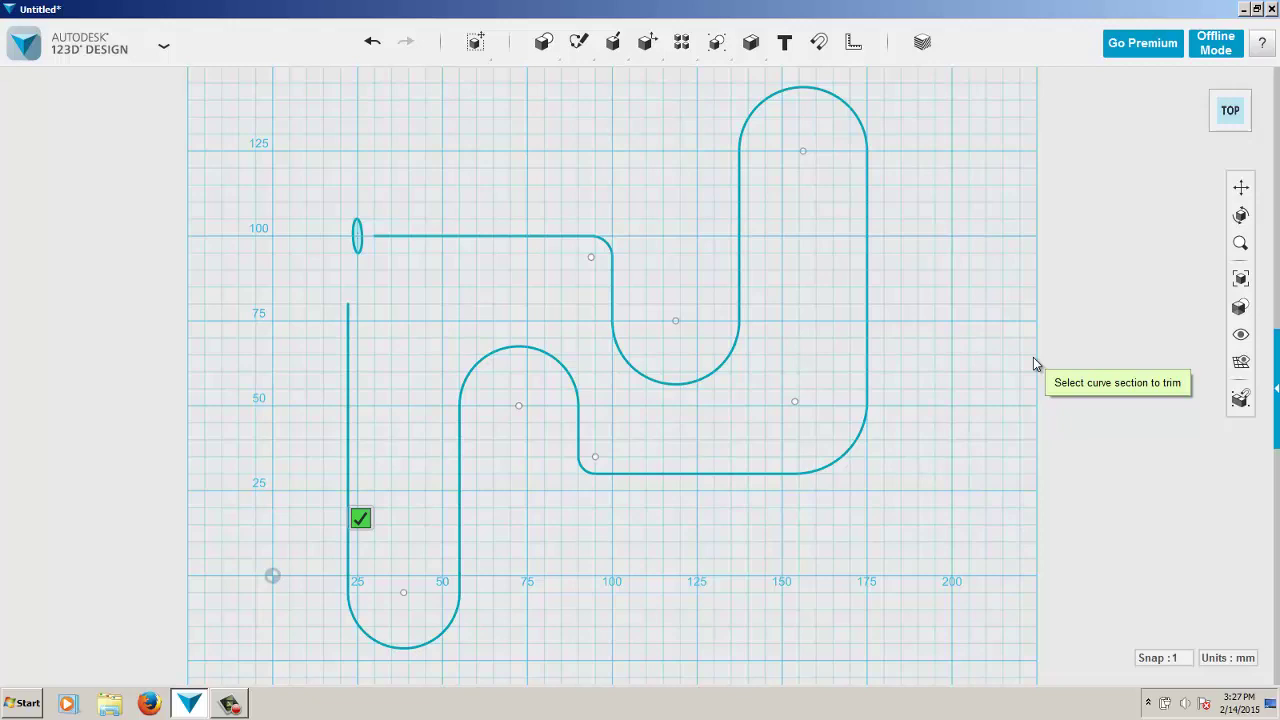
mouse_move(1033, 363)
right_mouse_down()
mouse_move(1013, 292)
mouse_move(1043, 280)
mouse_move(1040, 296)
right_mouse_up()
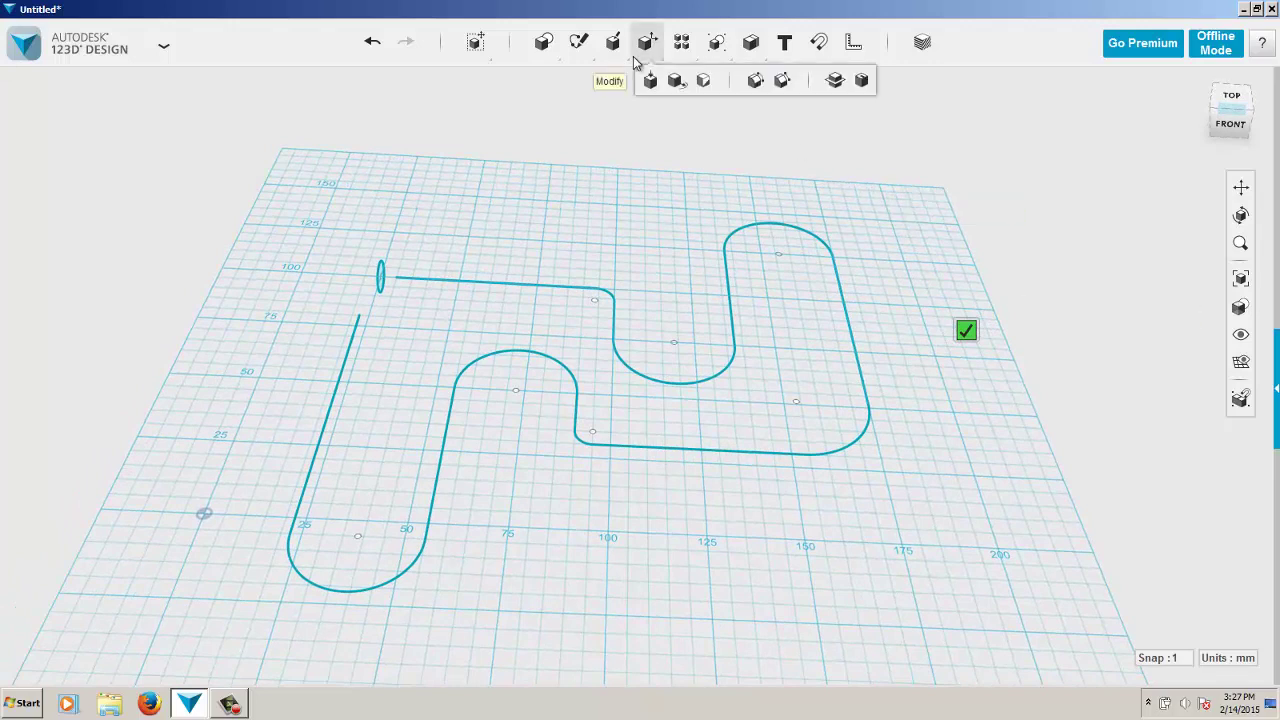
left_click(542, 58)
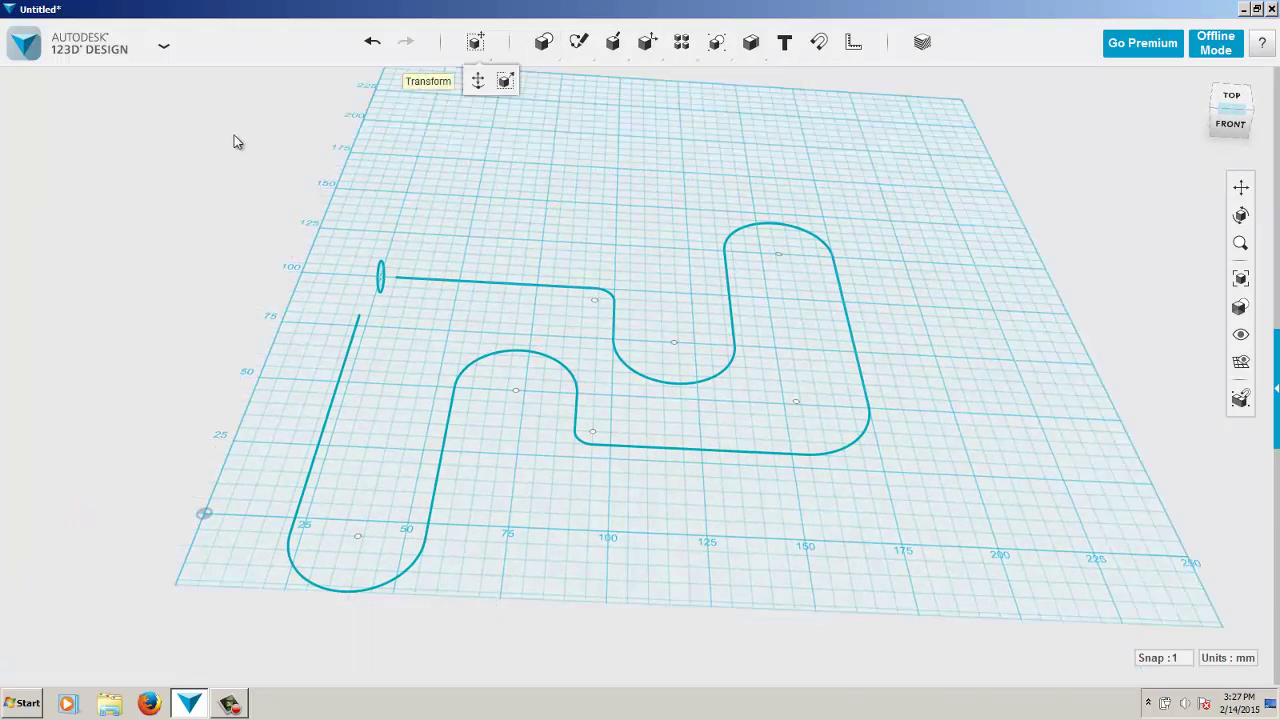
- Move the whole path sketch -5 mm along X so its starting end meets the centre of the upright circle
left_click(466, 286)
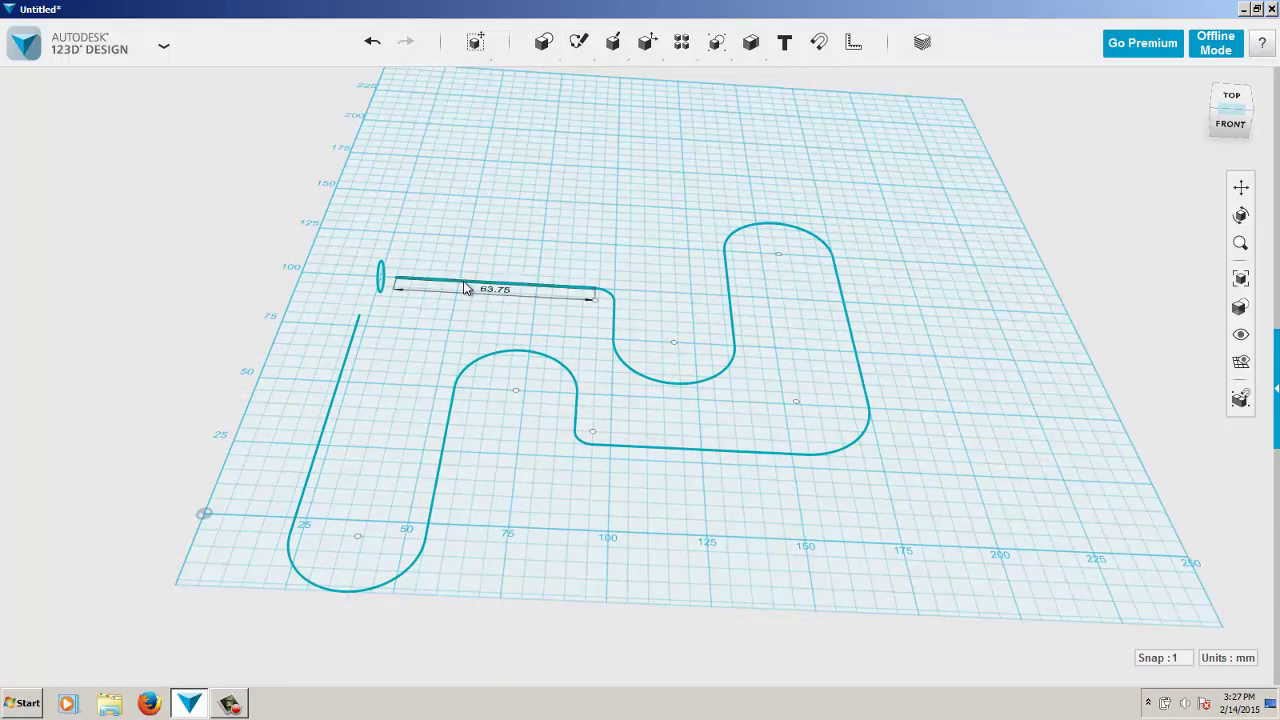
mouse_move(493, 352)
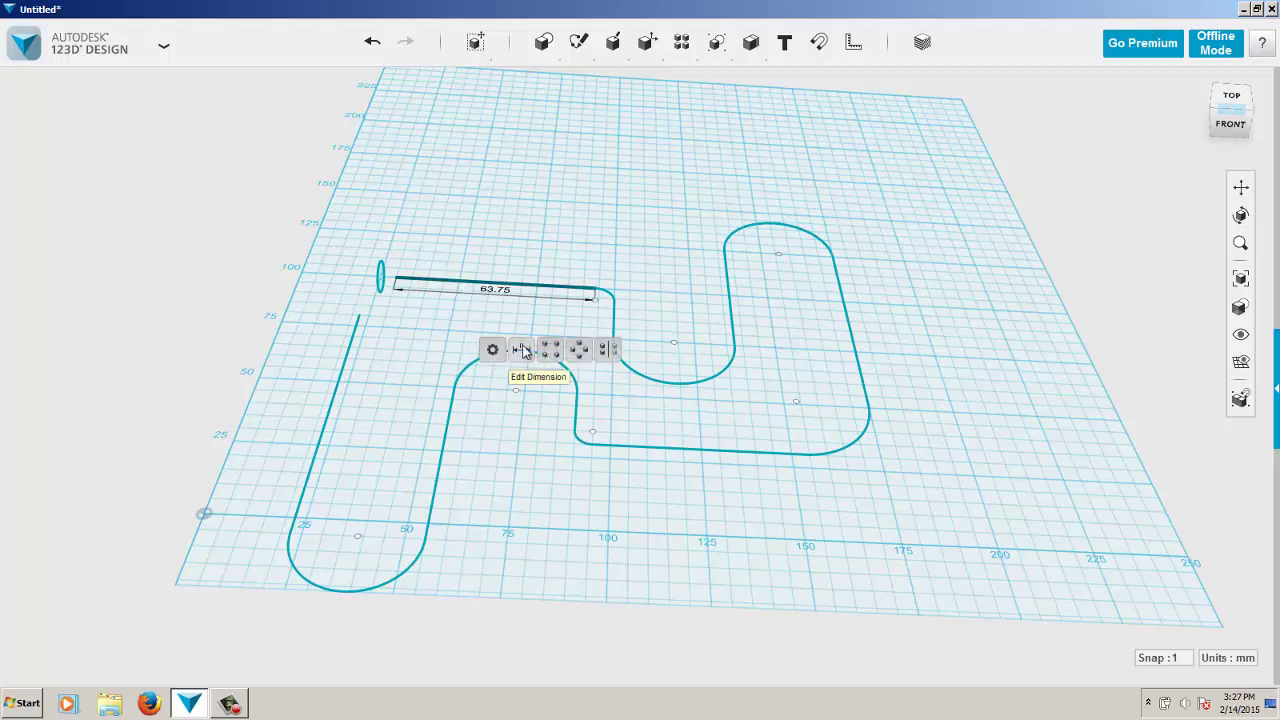
mouse_move(465, 45)
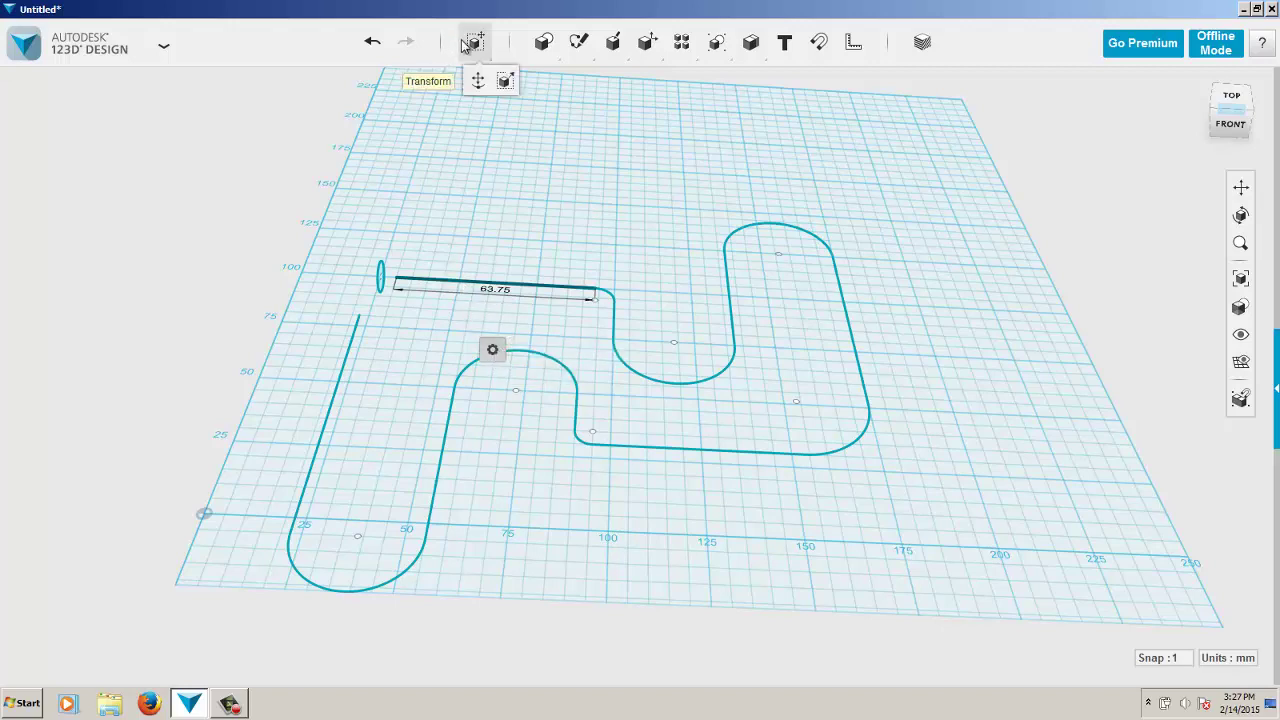
left_click(477, 81)
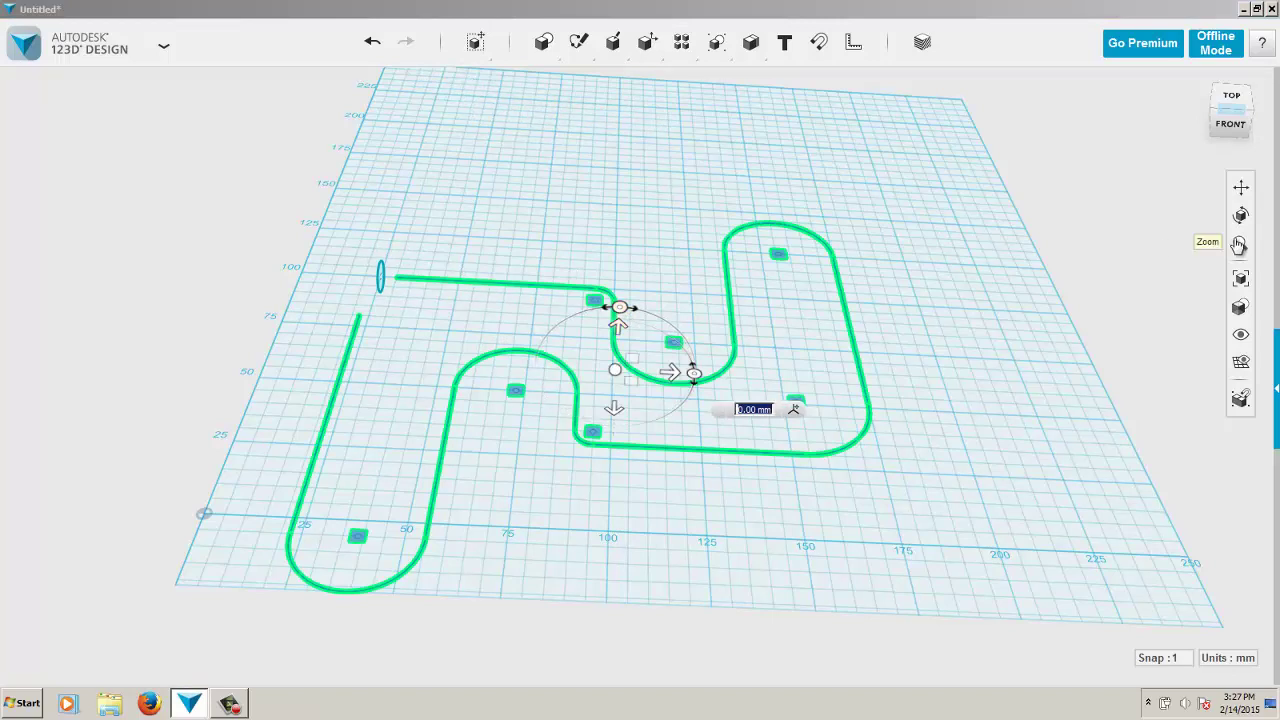
left_click(1240, 243)
left_click_drag(814, 323, 840, 387)
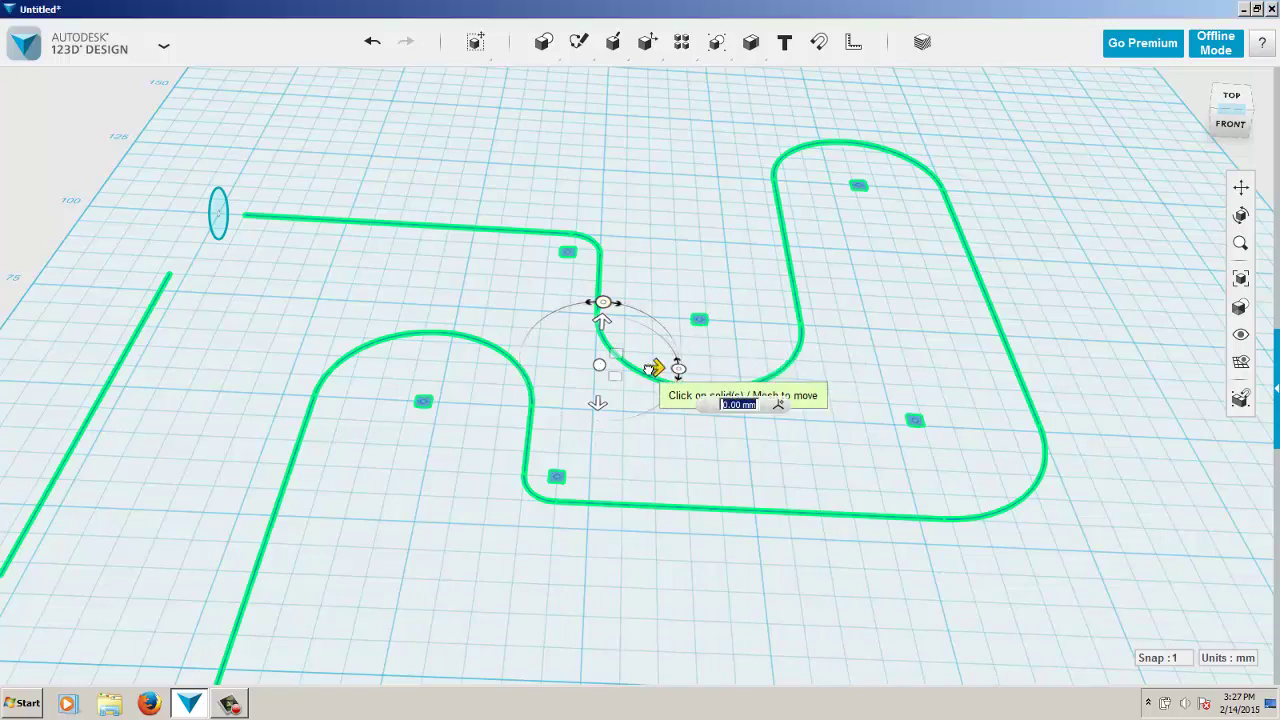
left_click_drag(652, 368, 623, 368)
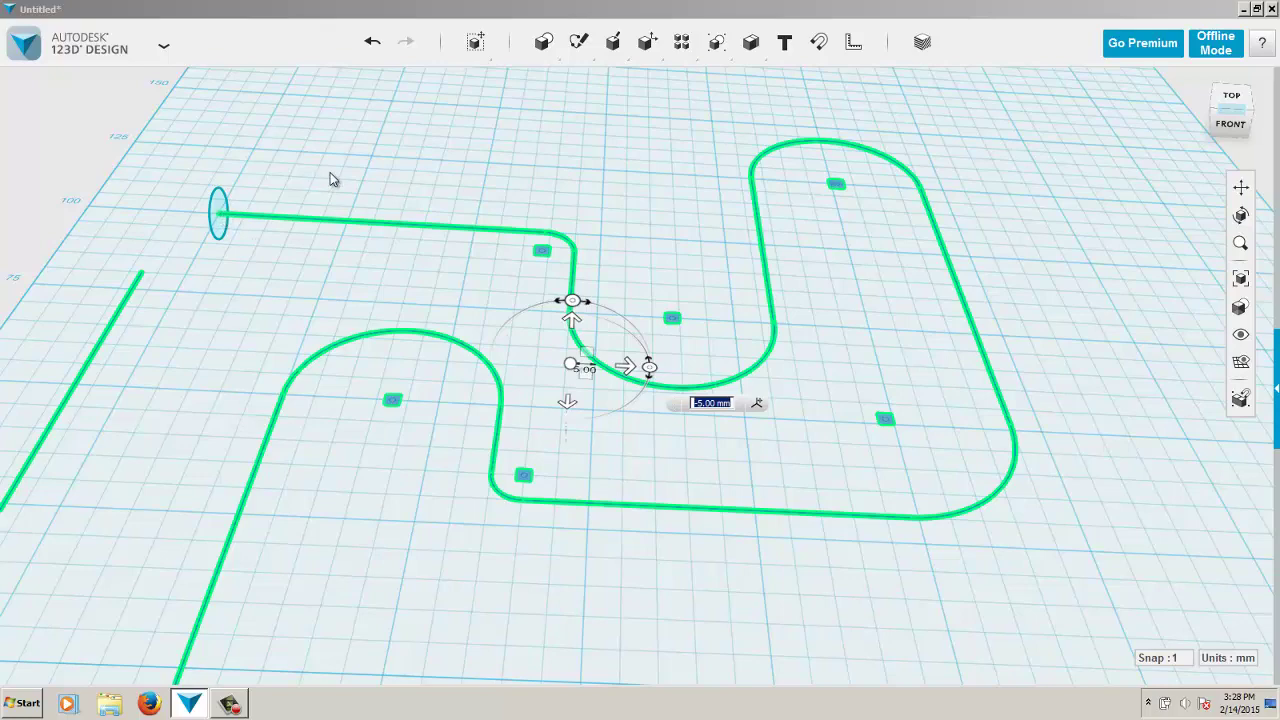
left_click(365, 170)
left_click(365, 170)
- Sweep the upright circular profile along the complete rounded path into a solid tube
mouse_move(365, 170)
right_mouse_down()
mouse_move(423, 155)
mouse_move(363, 151)
right_mouse_up()
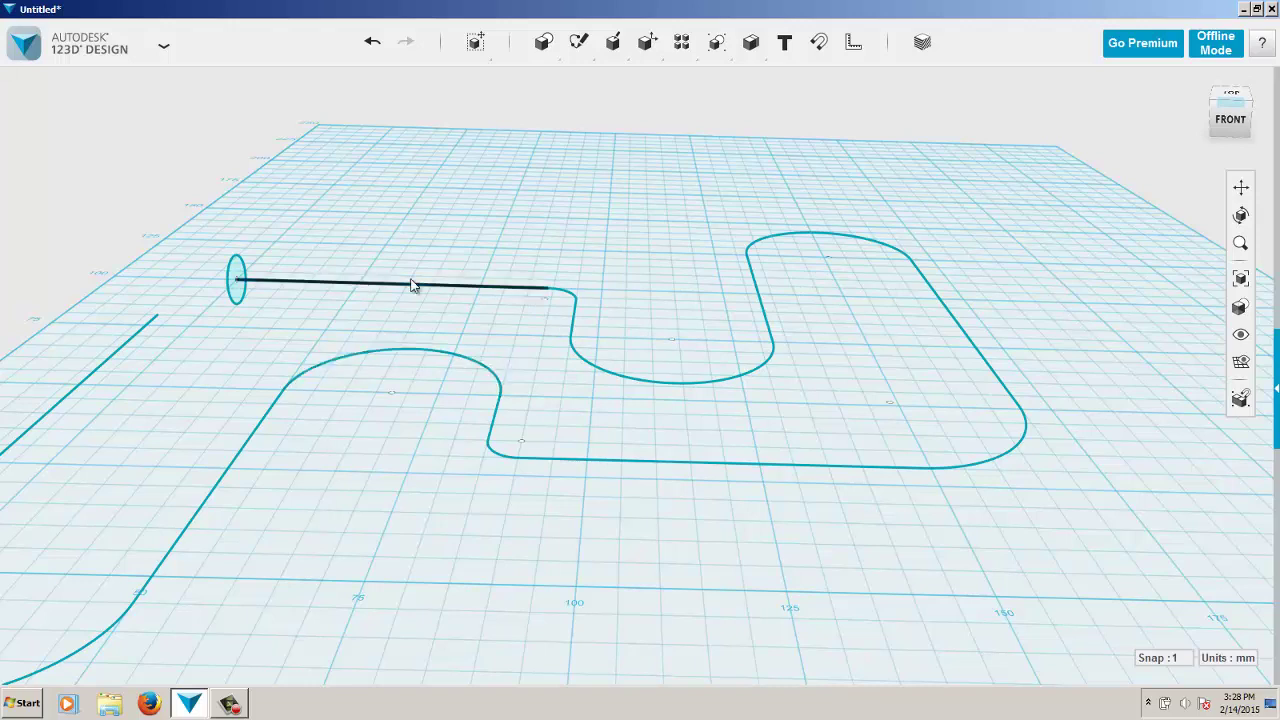
left_click(237, 278)
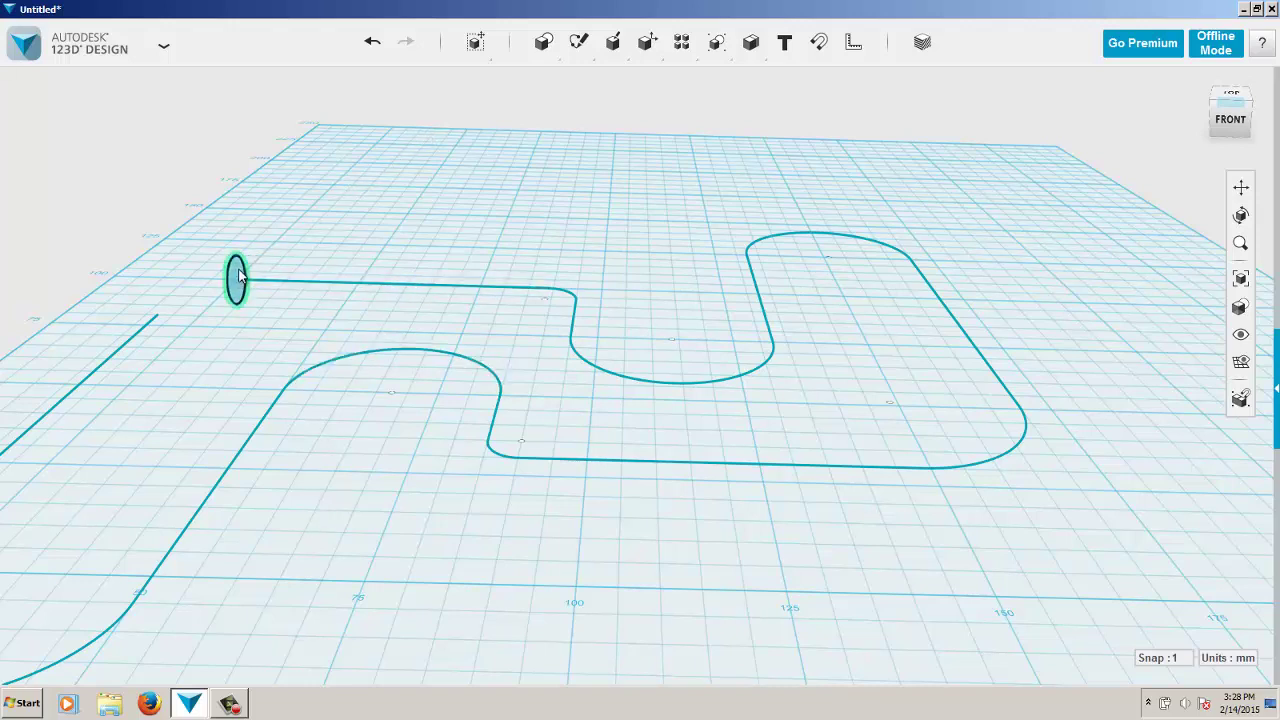
mouse_move(268, 337)
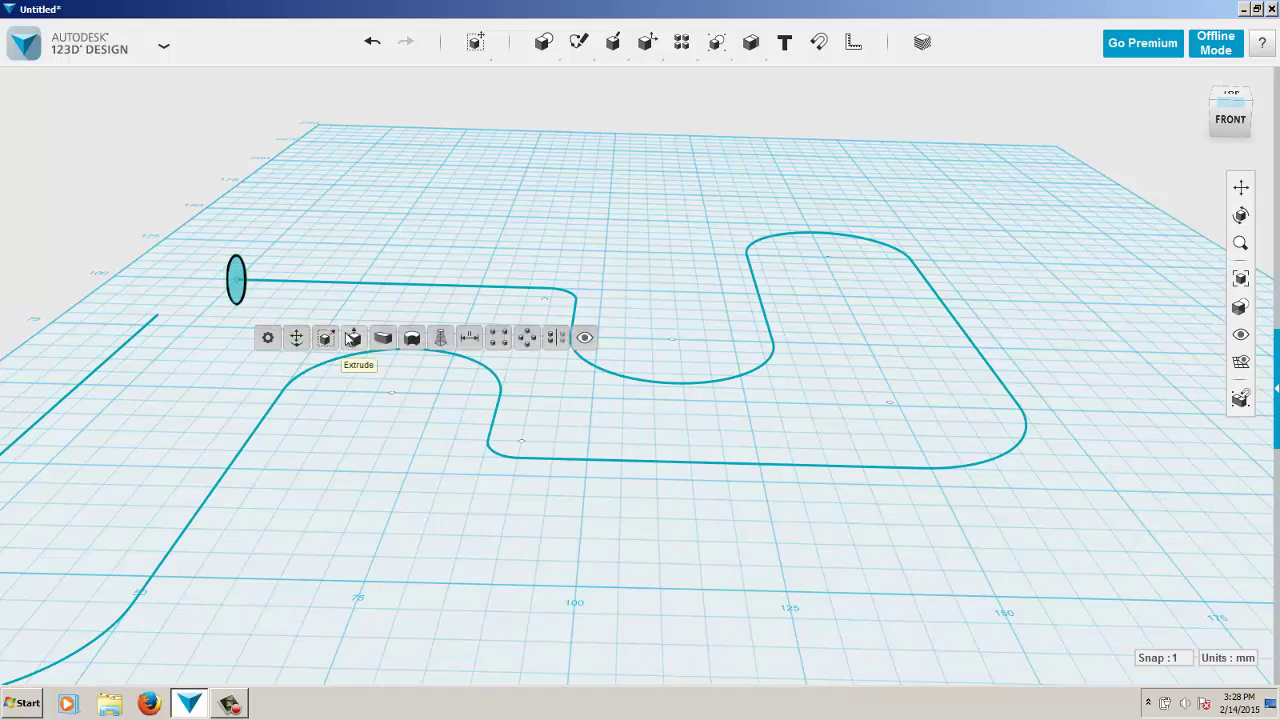
left_click(383, 338)
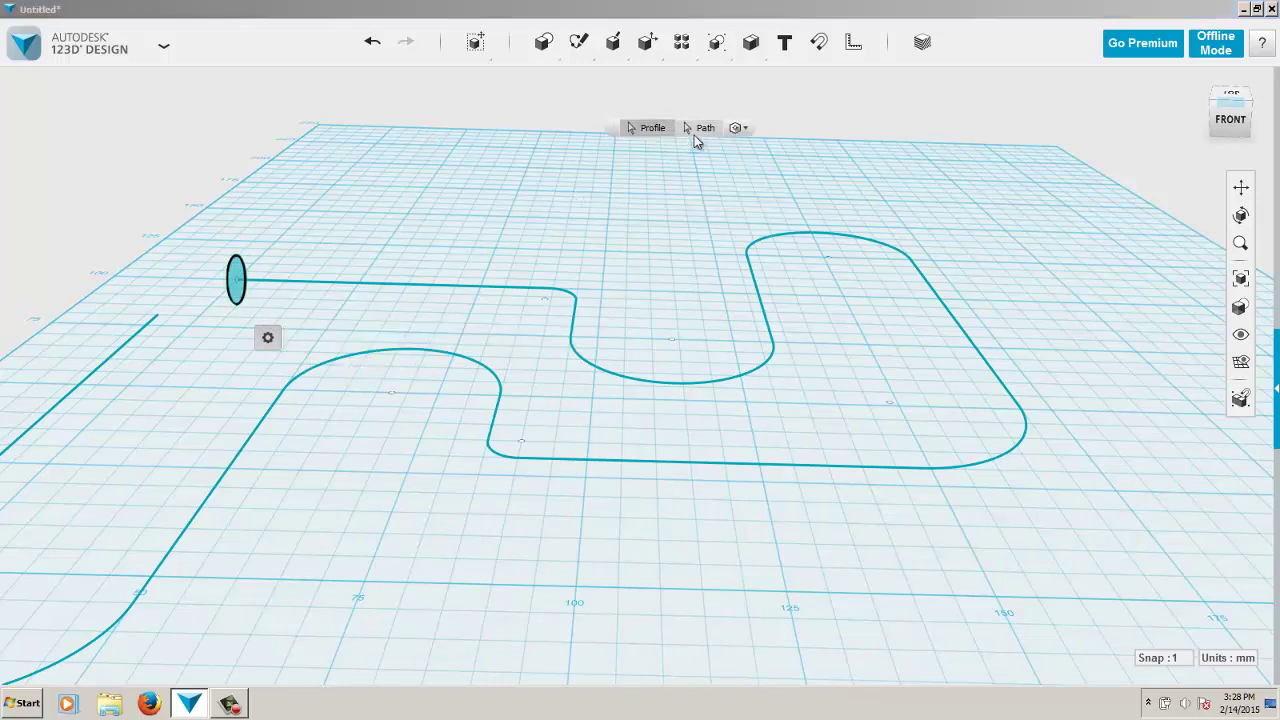
left_click(702, 129)
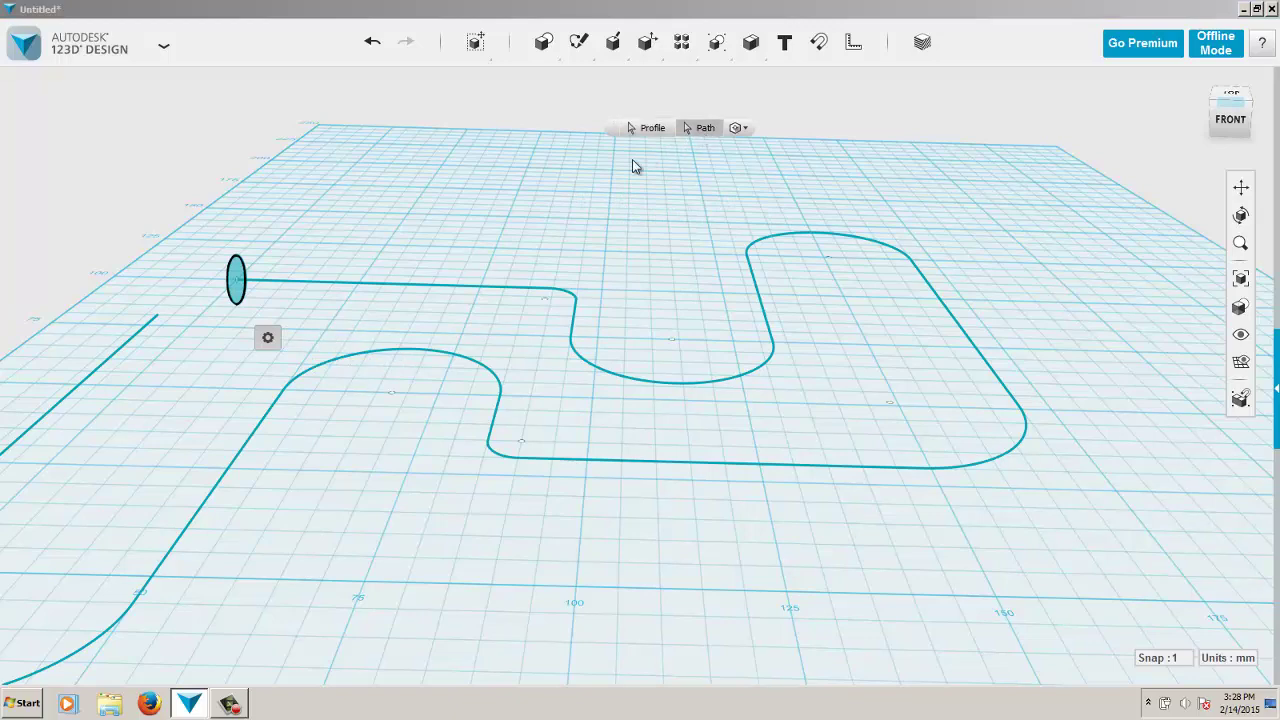
left_click(482, 288)
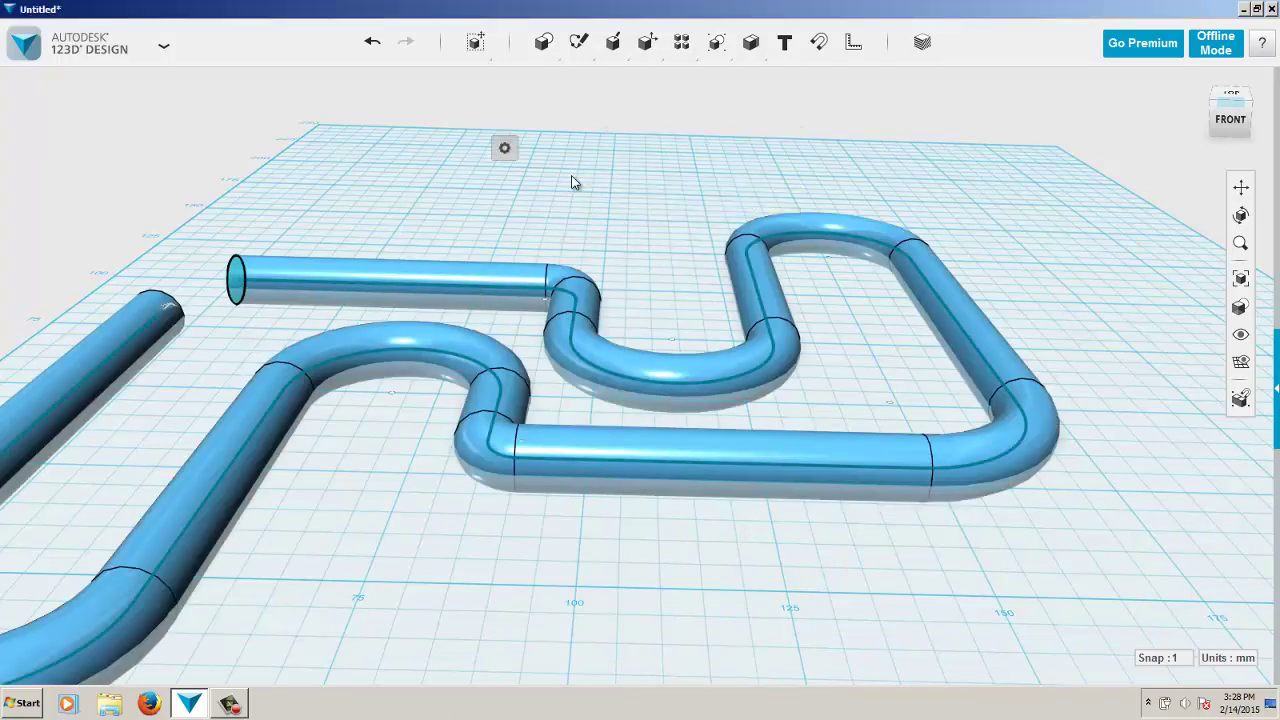
mouse_move(575, 195)
right_mouse_down()
mouse_move(77, 426)
mouse_move(134, 626)
mouse_move(197, 680)
right_mouse_up()
right_click_drag(720, 275, 710, 172)
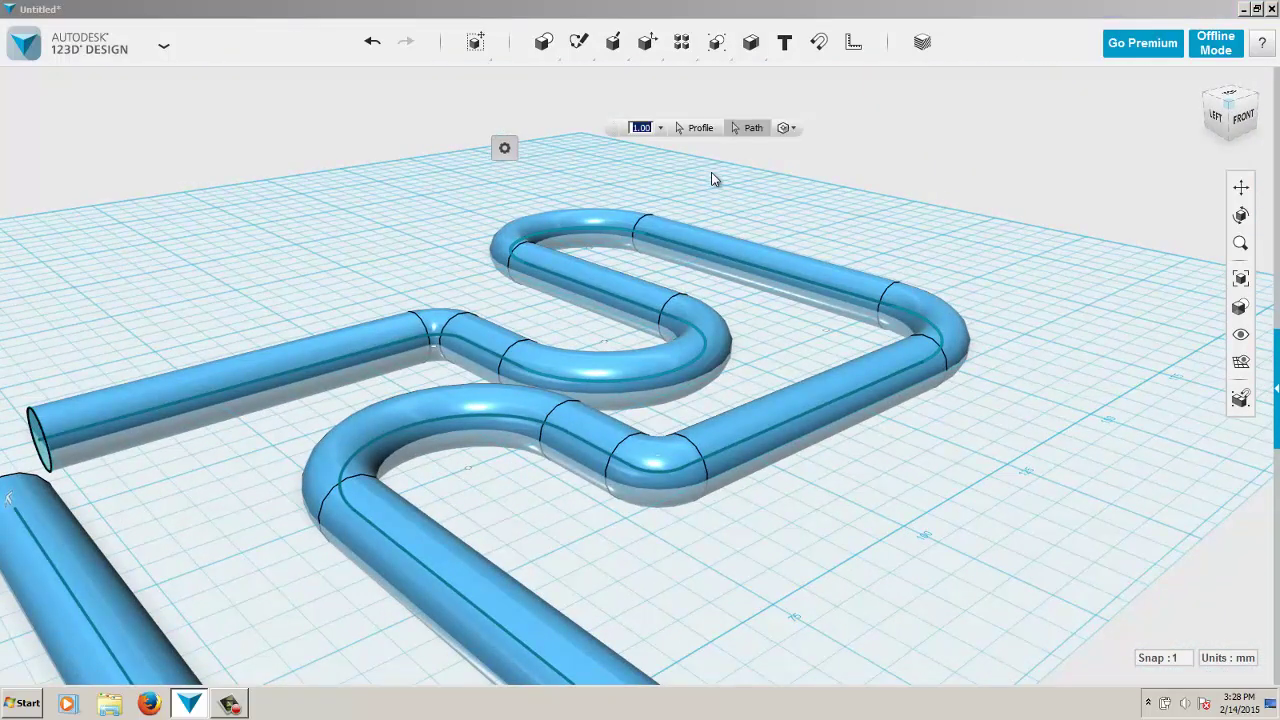
left_click(679, 357)
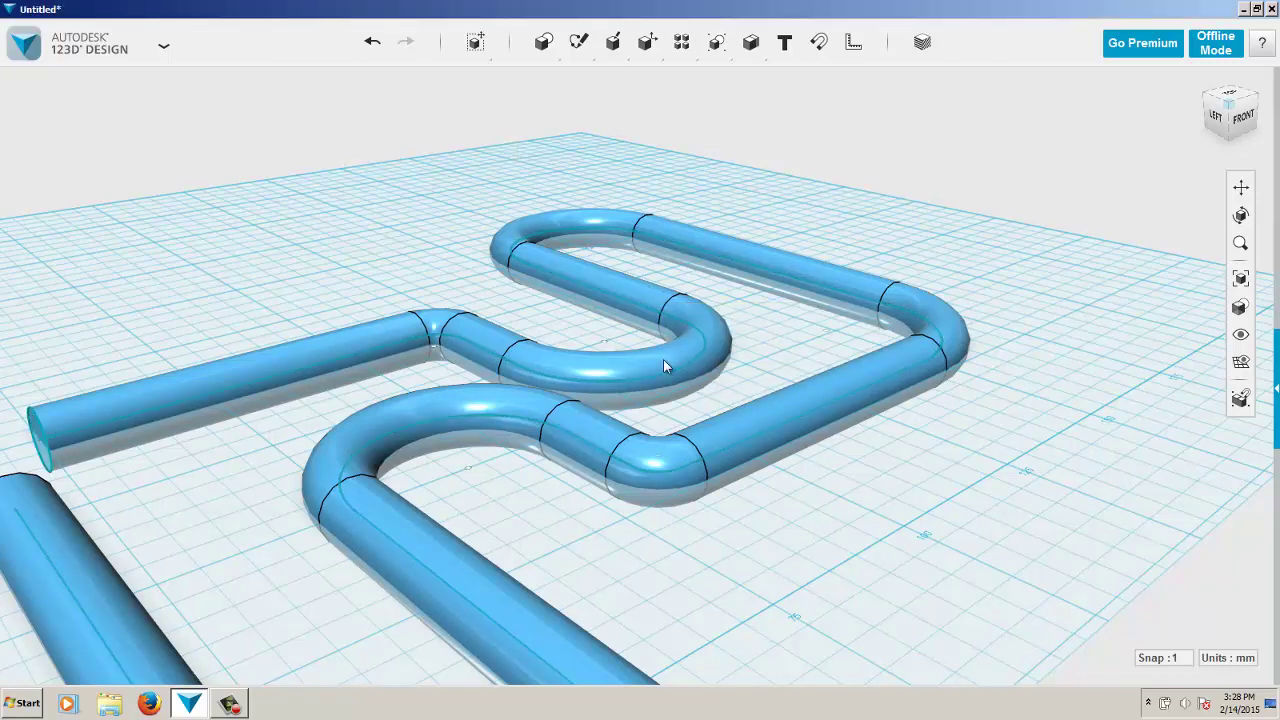
- Move the swept tube clear of its sketches towards the far side of the grid, and delete the path and circle sketches
mouse_move(663, 365)
left_mouse_down()
mouse_move(476, 222)
mouse_move(360, 160)
left_mouse_up()
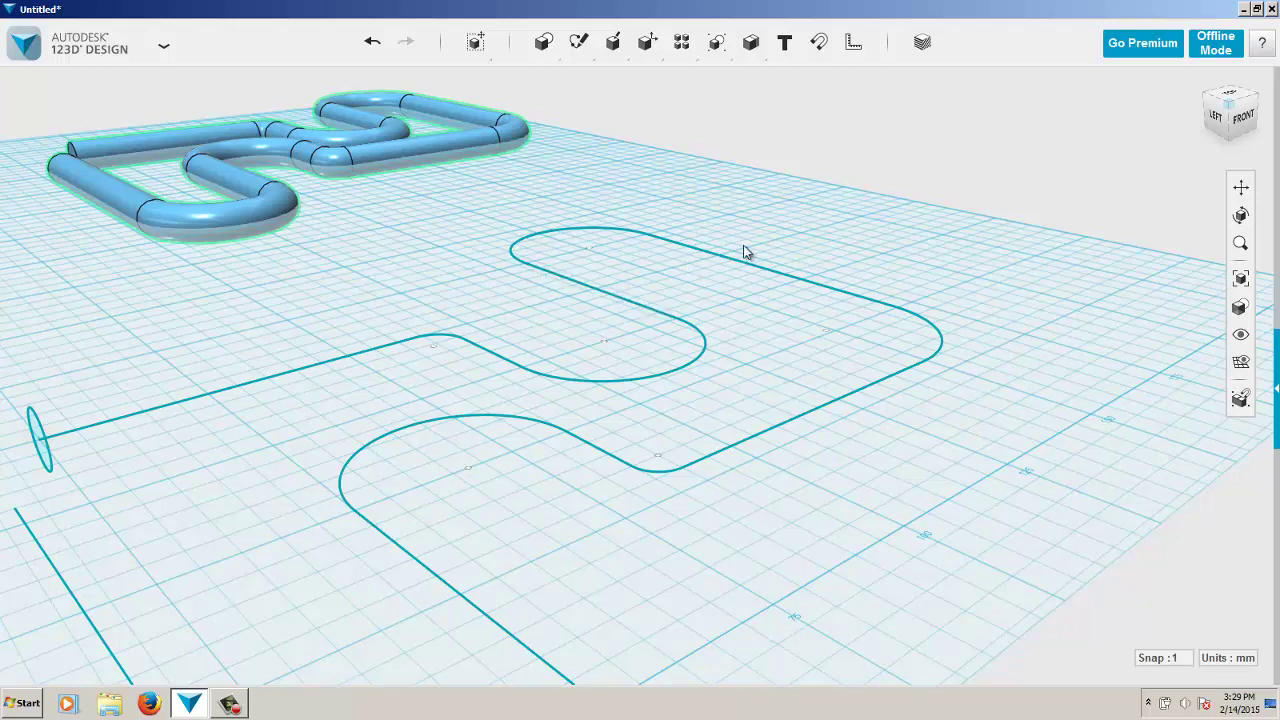
mouse_move(470, 247)
left_mouse_down()
mouse_move(654, 374)
mouse_move(914, 397)
mouse_move(1063, 449)
mouse_move(1078, 470)
mouse_move(1097, 620)
left_mouse_up()
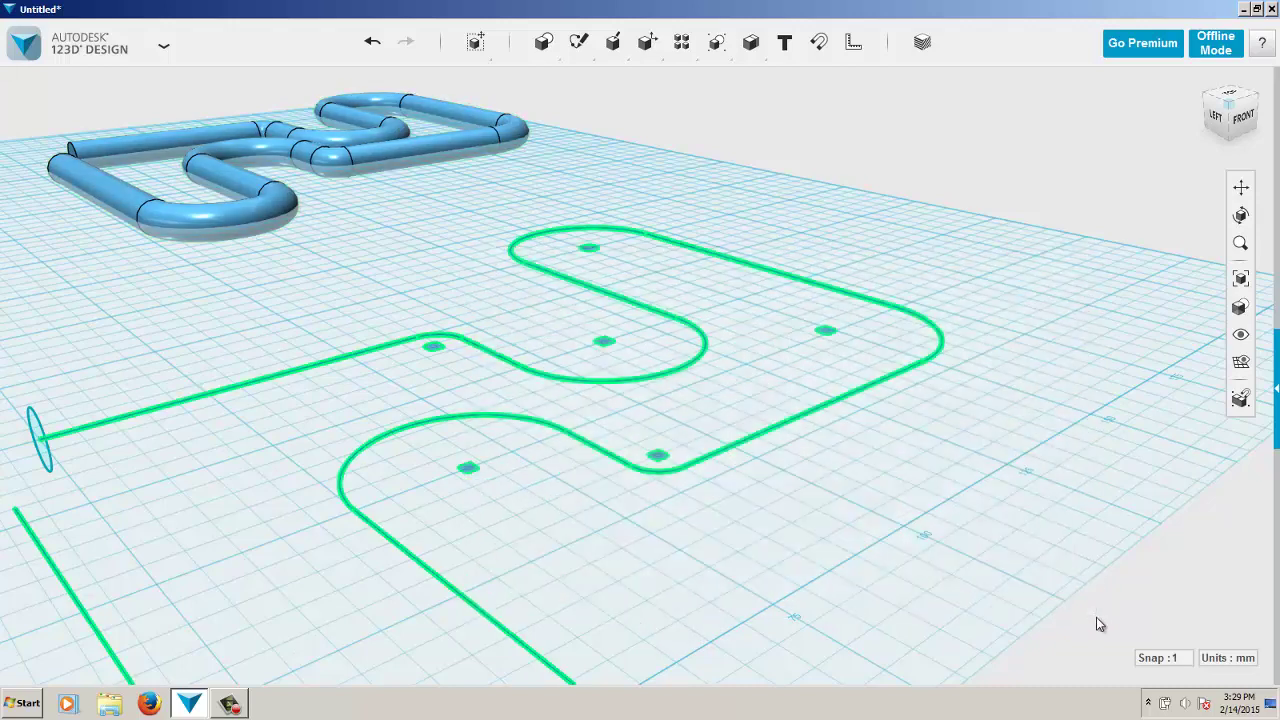
key("Delete")
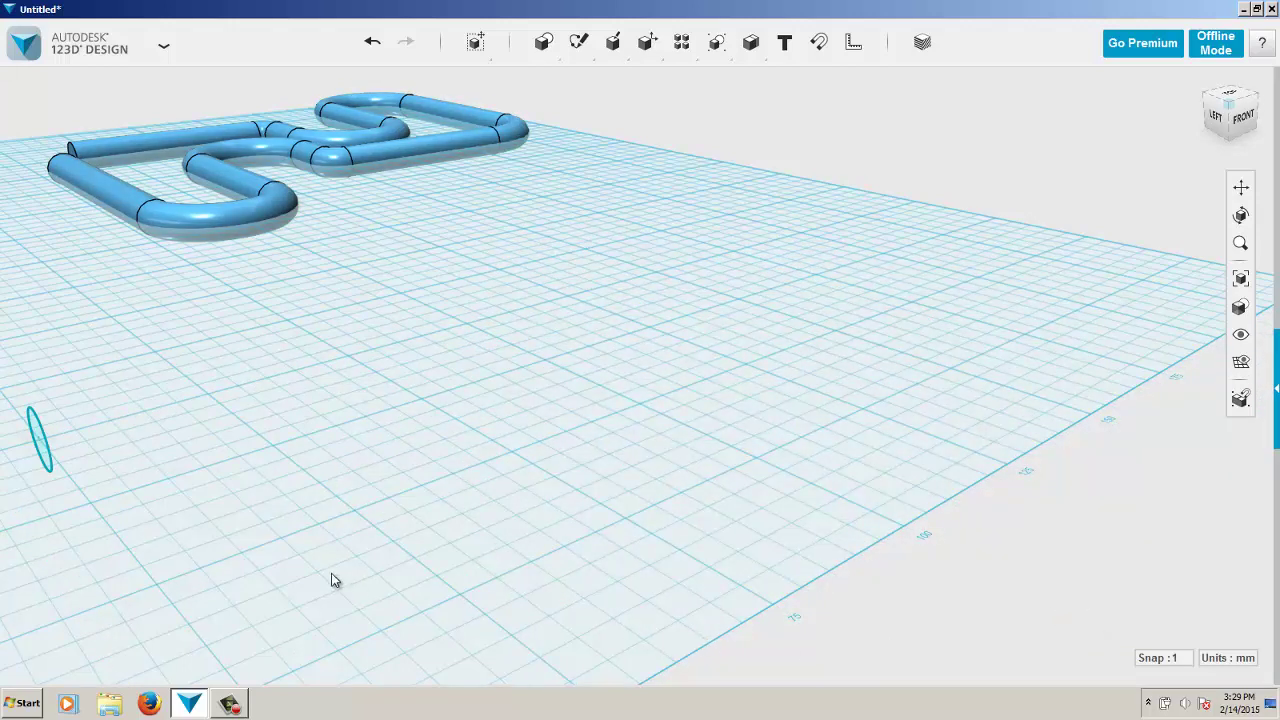
left_click(42, 441)
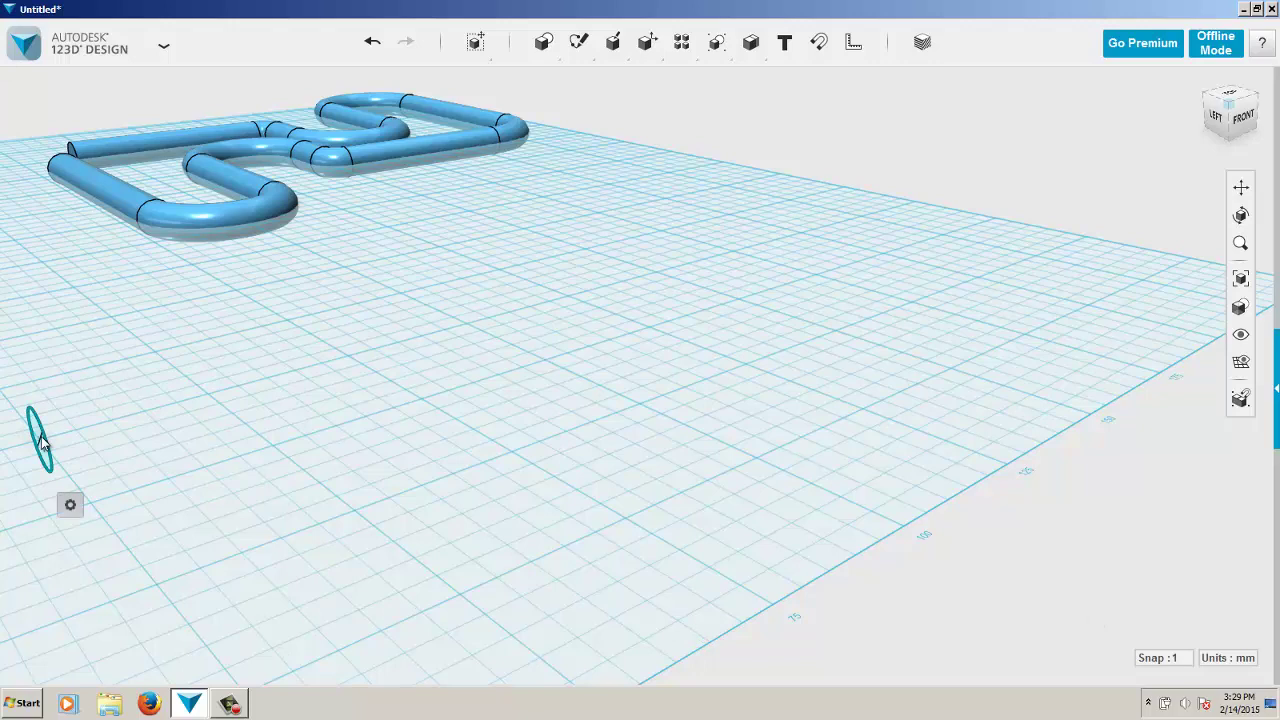
key("Delete")
- Draw a hexagon on the grid, centred where the deleted circular profile stood
mouse_move(556, 45)
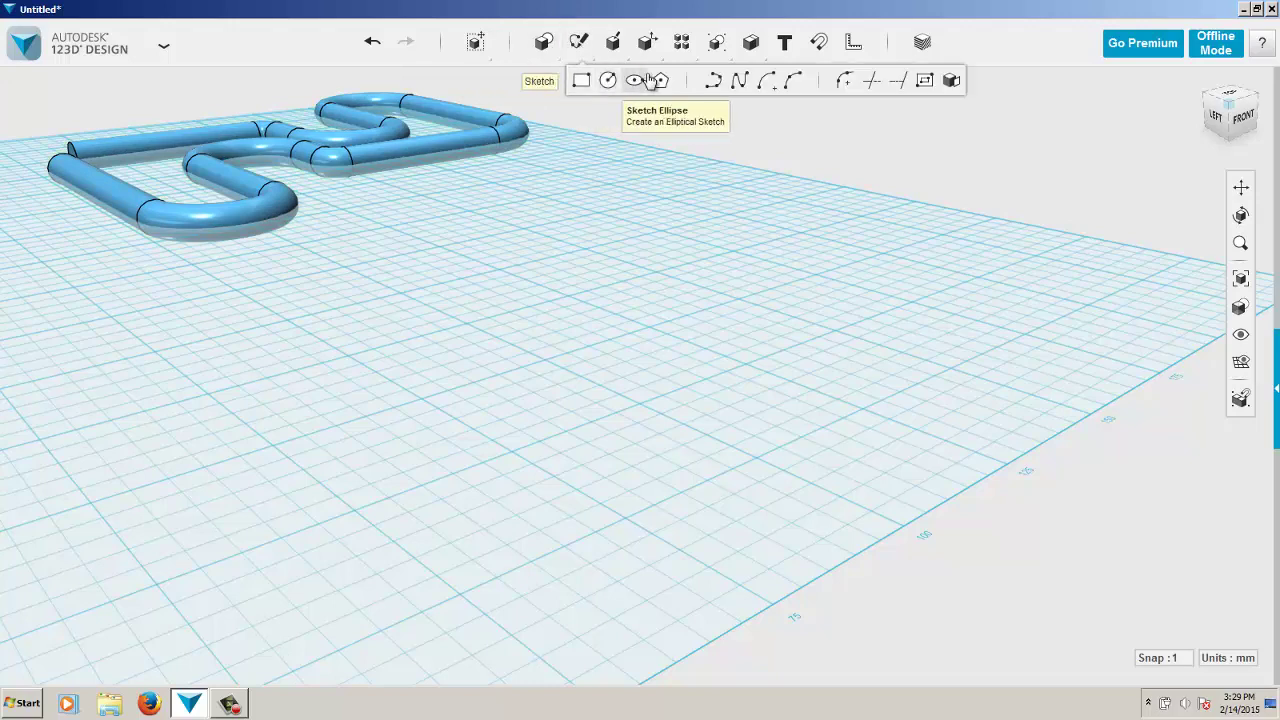
left_click(659, 80)
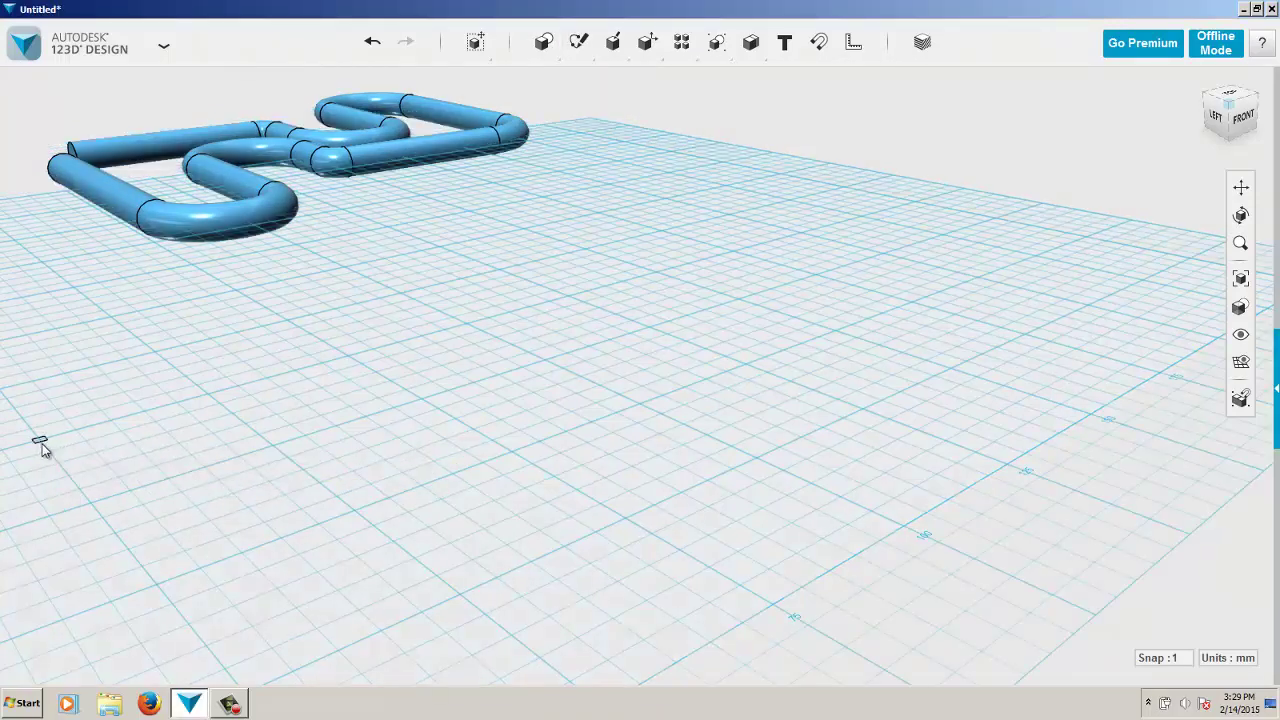
left_click(41, 449)
left_click(57, 467)
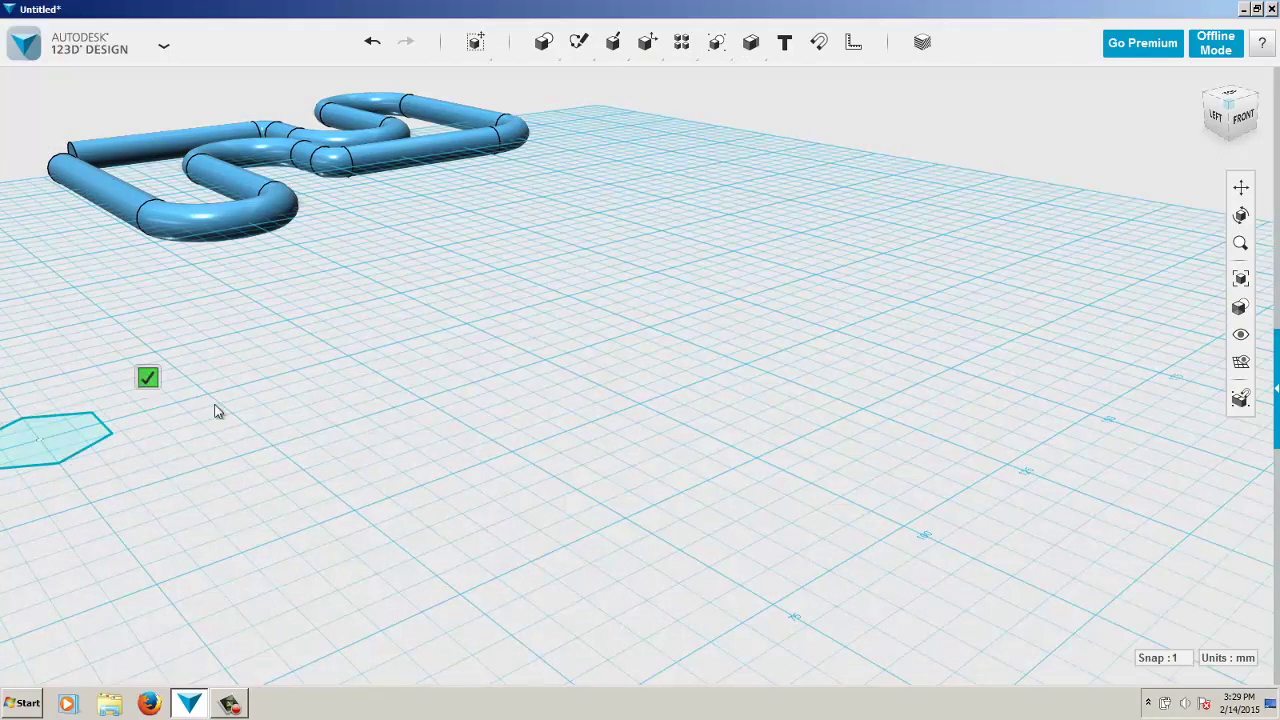
key("Escape")
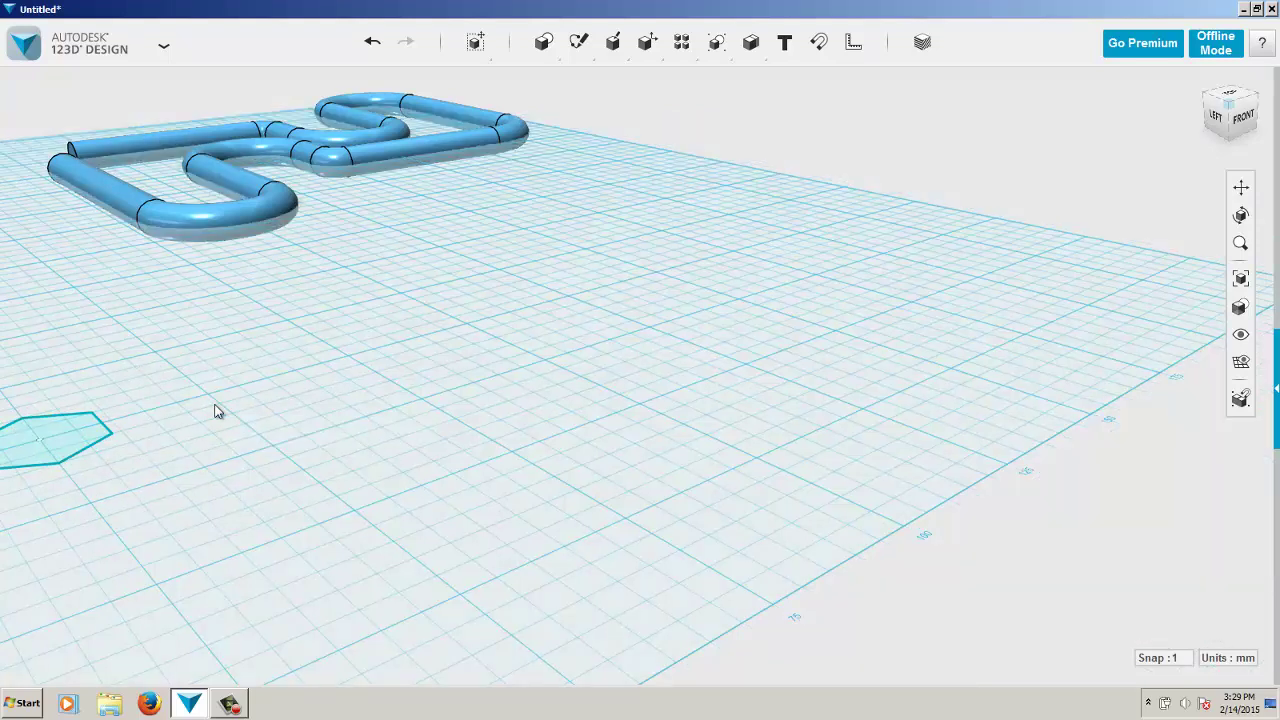
- Rotate the hexagon sketch about its centre until it stands upright, perpendicular to the grid
left_click(18, 457)
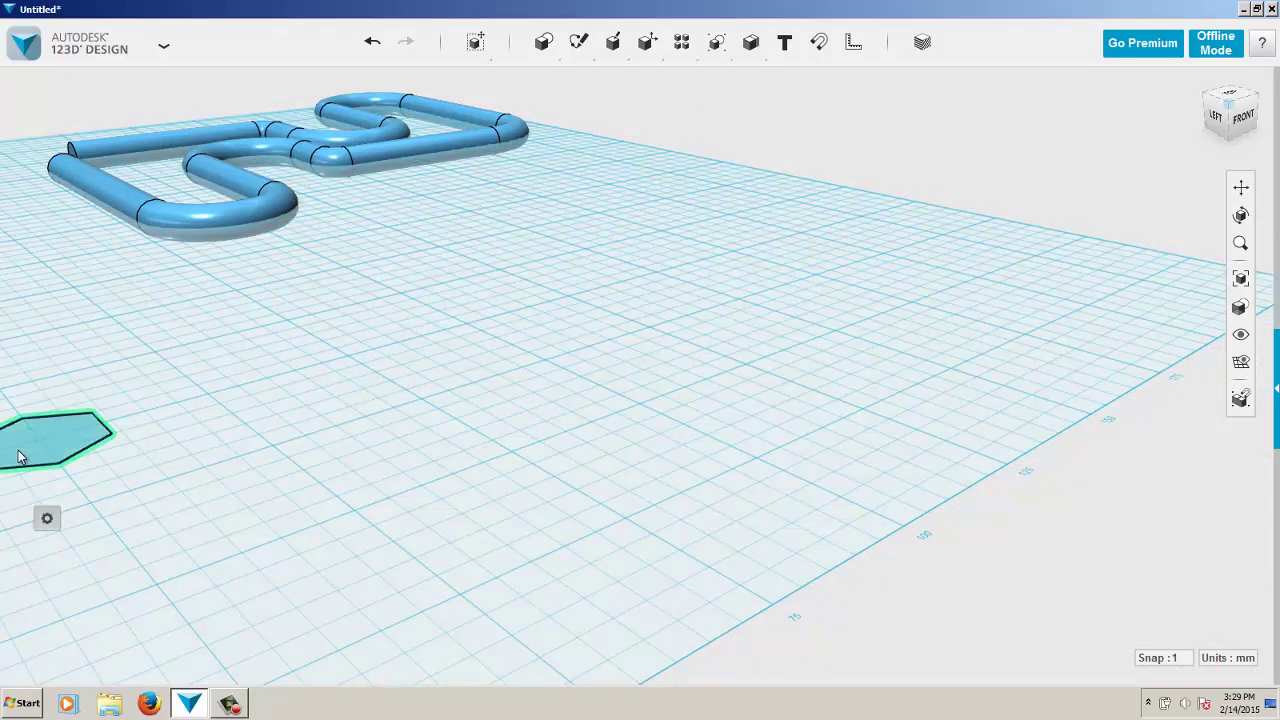
mouse_move(45, 518)
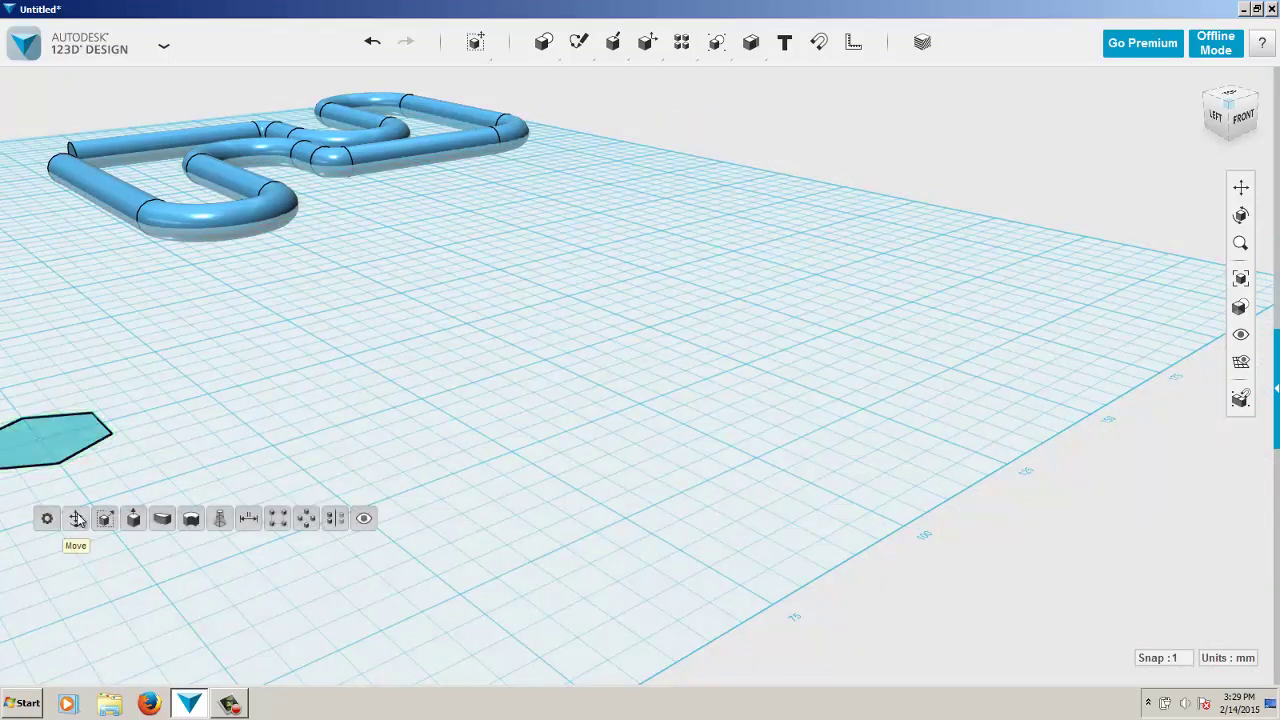
left_click(76, 518)
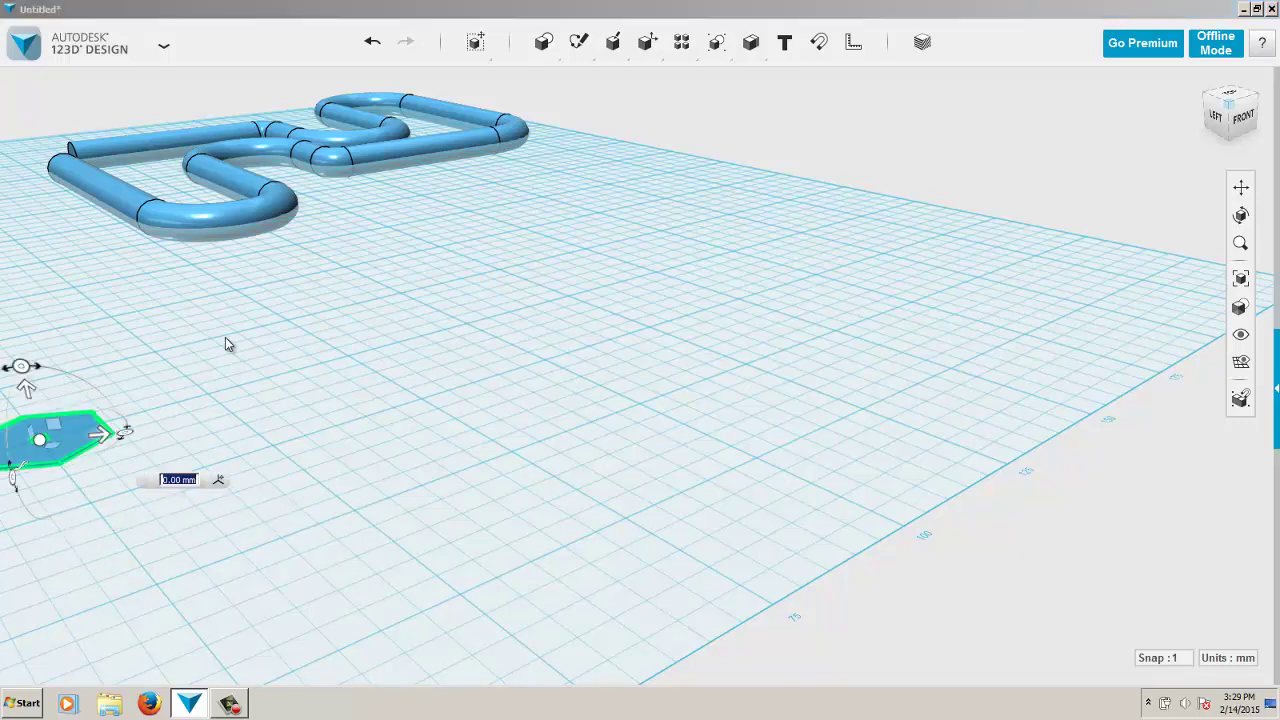
right_click_drag(225, 337, 195, 347)
left_click(114, 274)
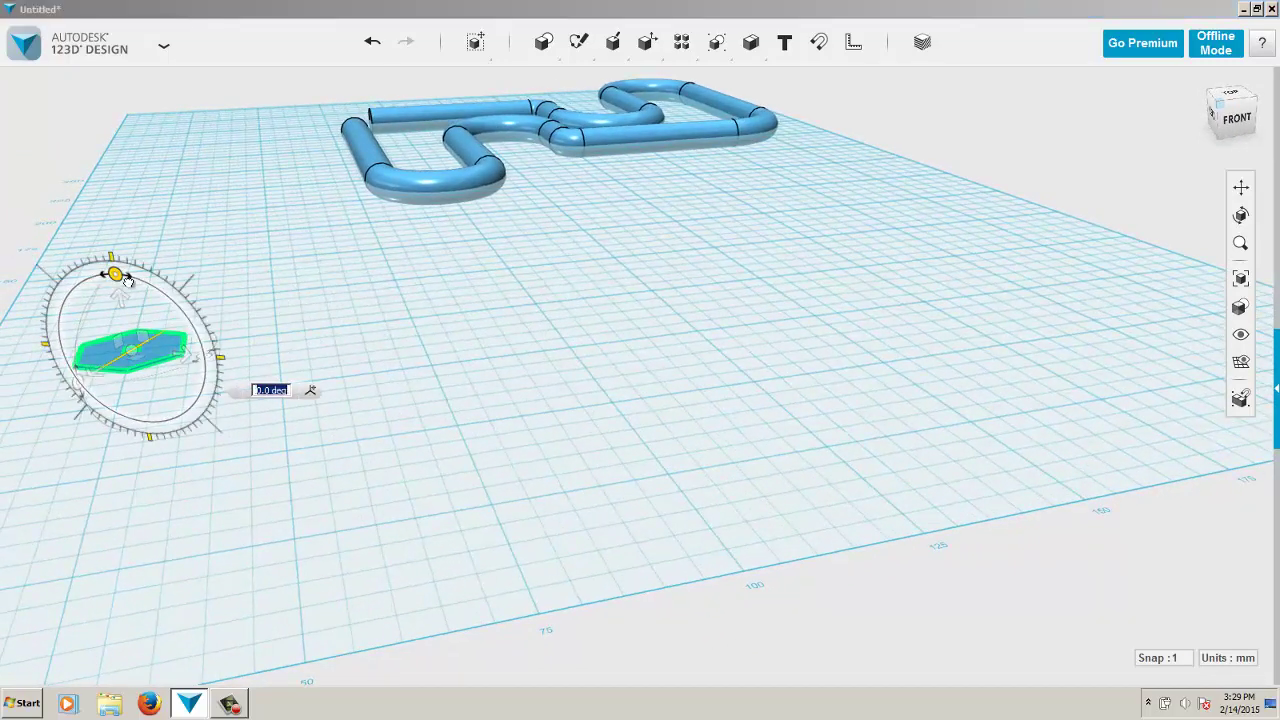
left_click_drag(173, 290, 233, 359)
left_click(283, 322)
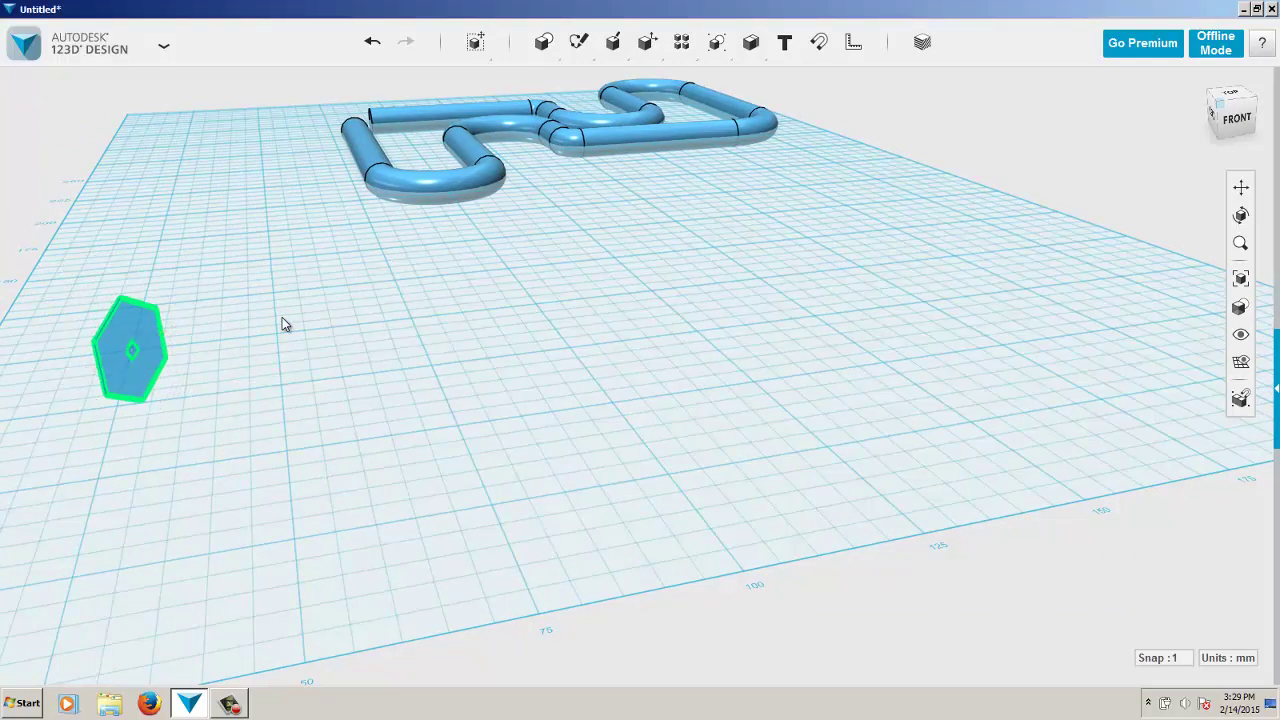
- Draw an open wavy spline through five points on the grid, starting beside the upright hexagon and running away from it
right_click_drag(289, 317, 270, 385)
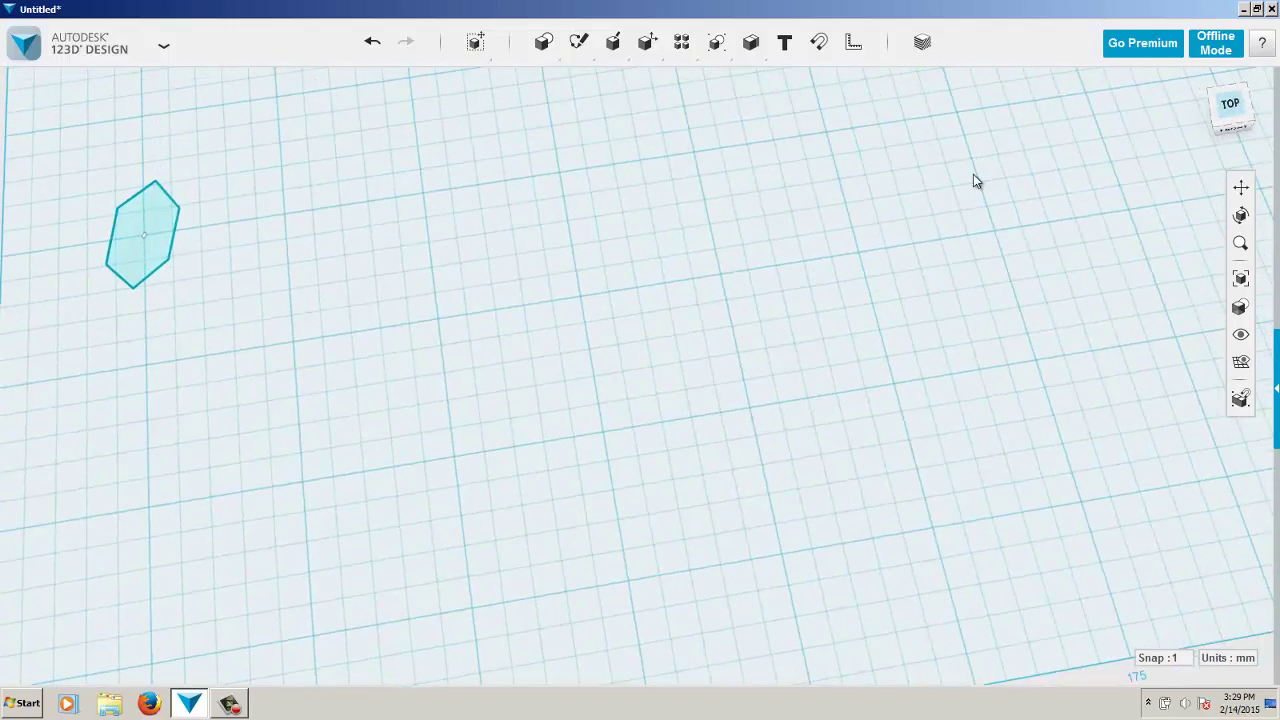
left_click(1230, 108)
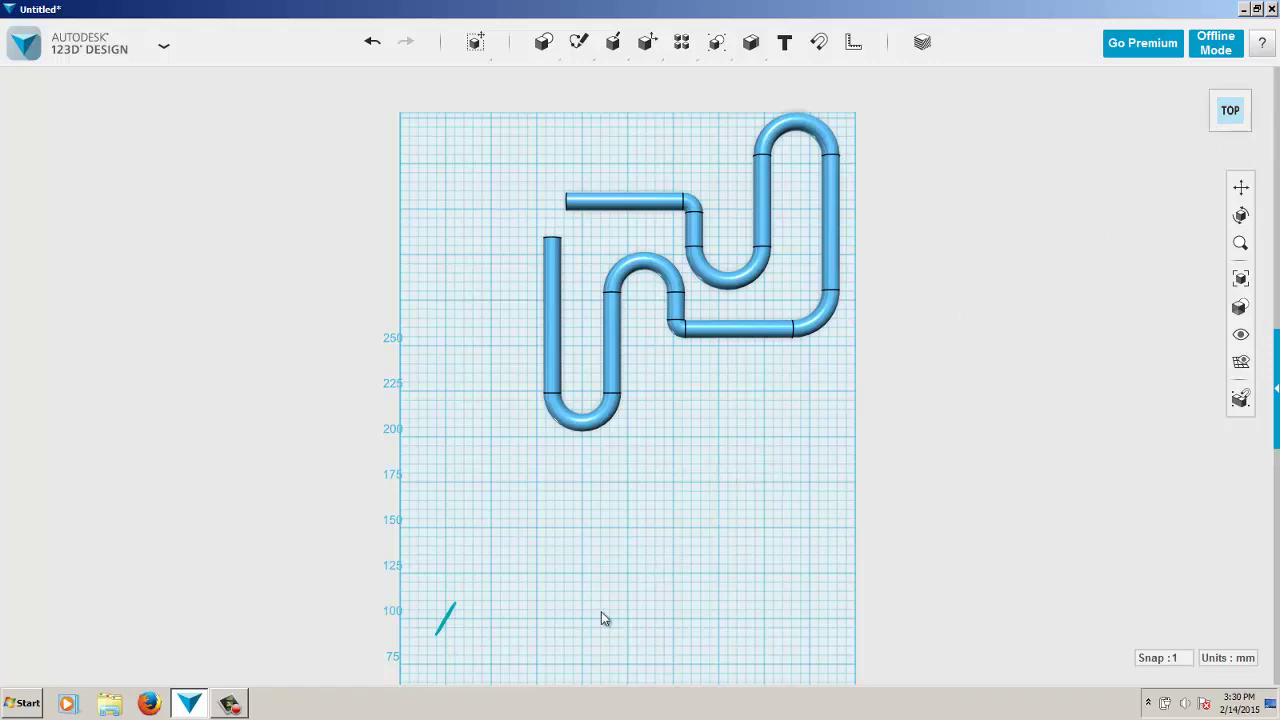
left_click(1239, 245)
left_click_drag(592, 504, 610, 597)
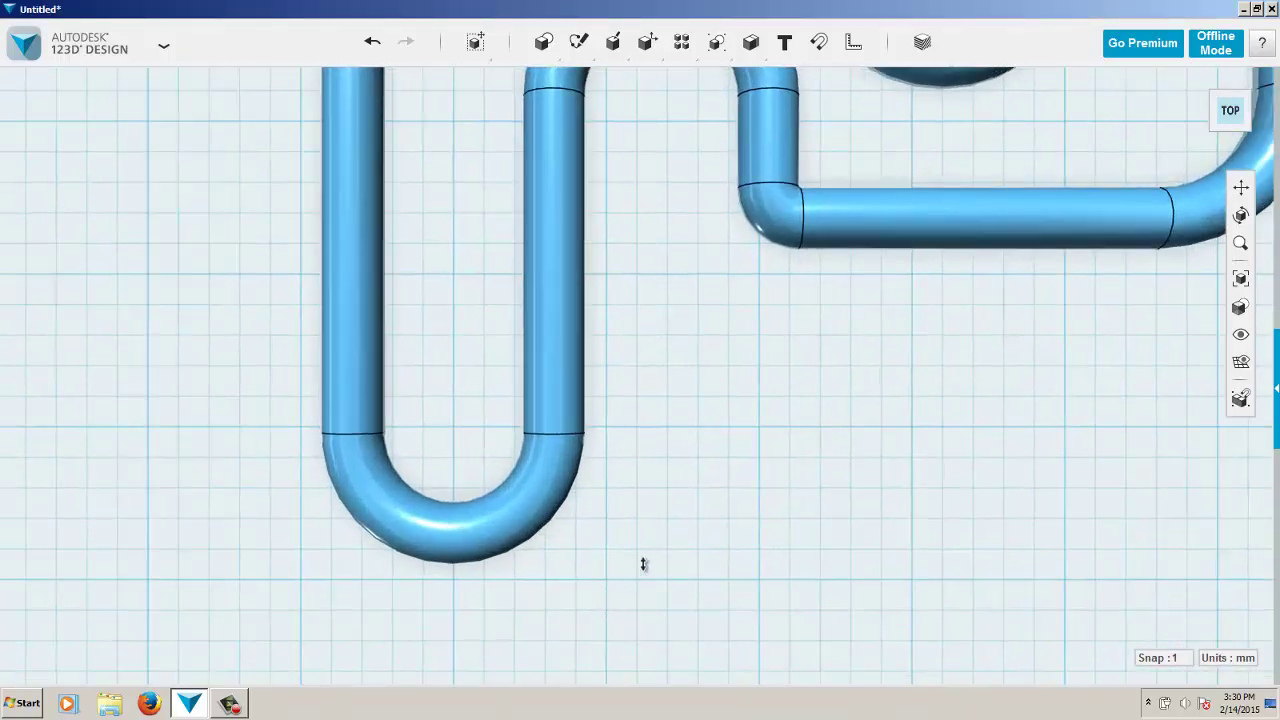
left_click(1241, 189)
left_click_drag(760, 480, 806, 5)
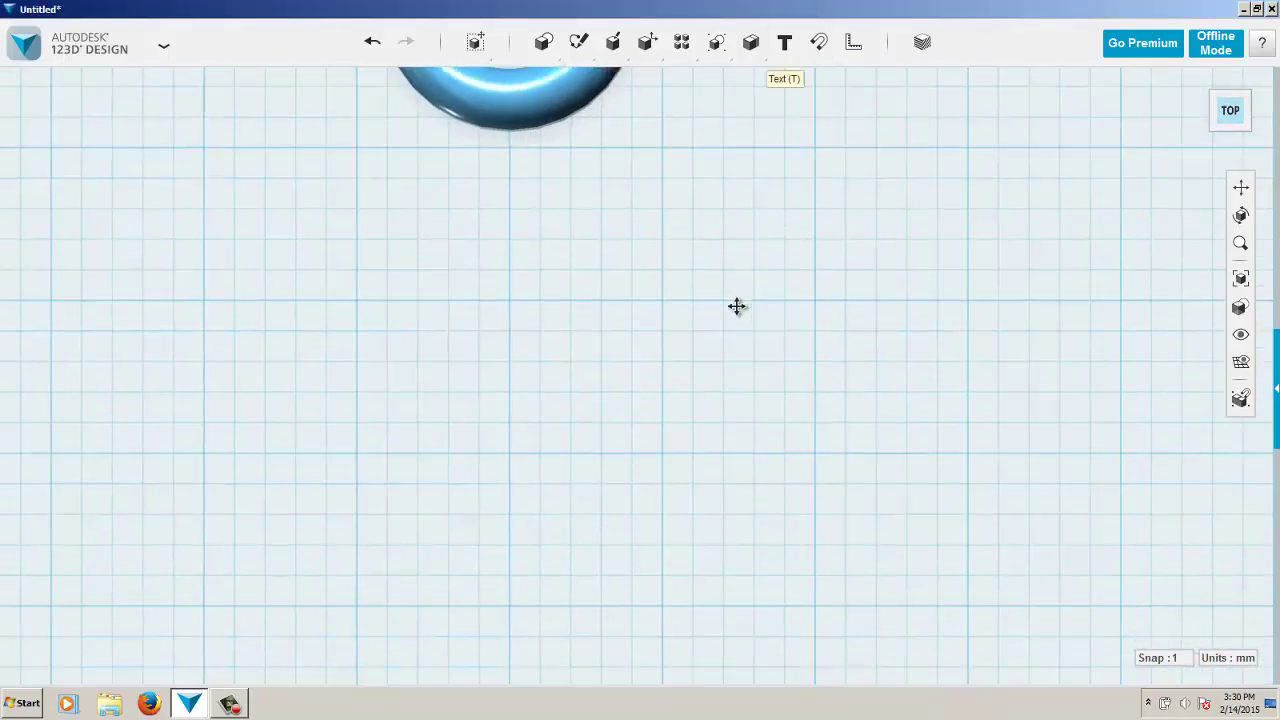
left_click_drag(736, 306, 754, 151)
left_click_drag(689, 354, 725, 221)
right_click_drag(722, 220, 763, 223)
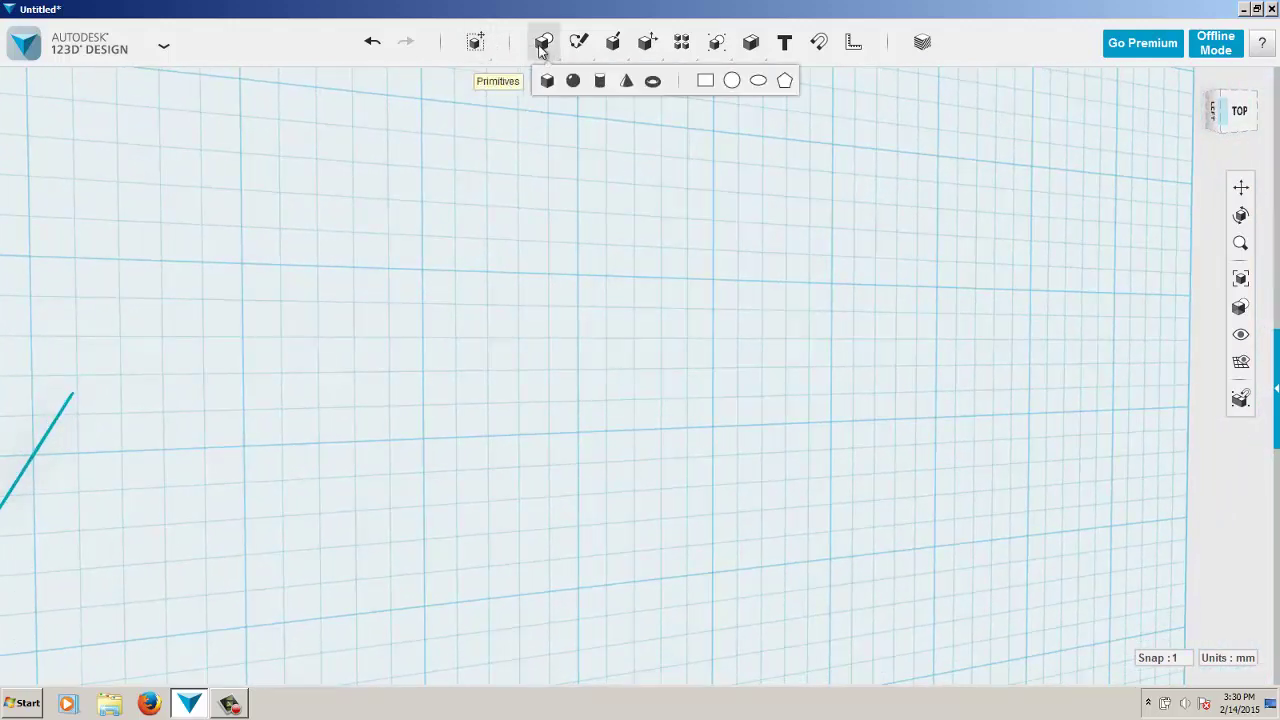
mouse_move(577, 46)
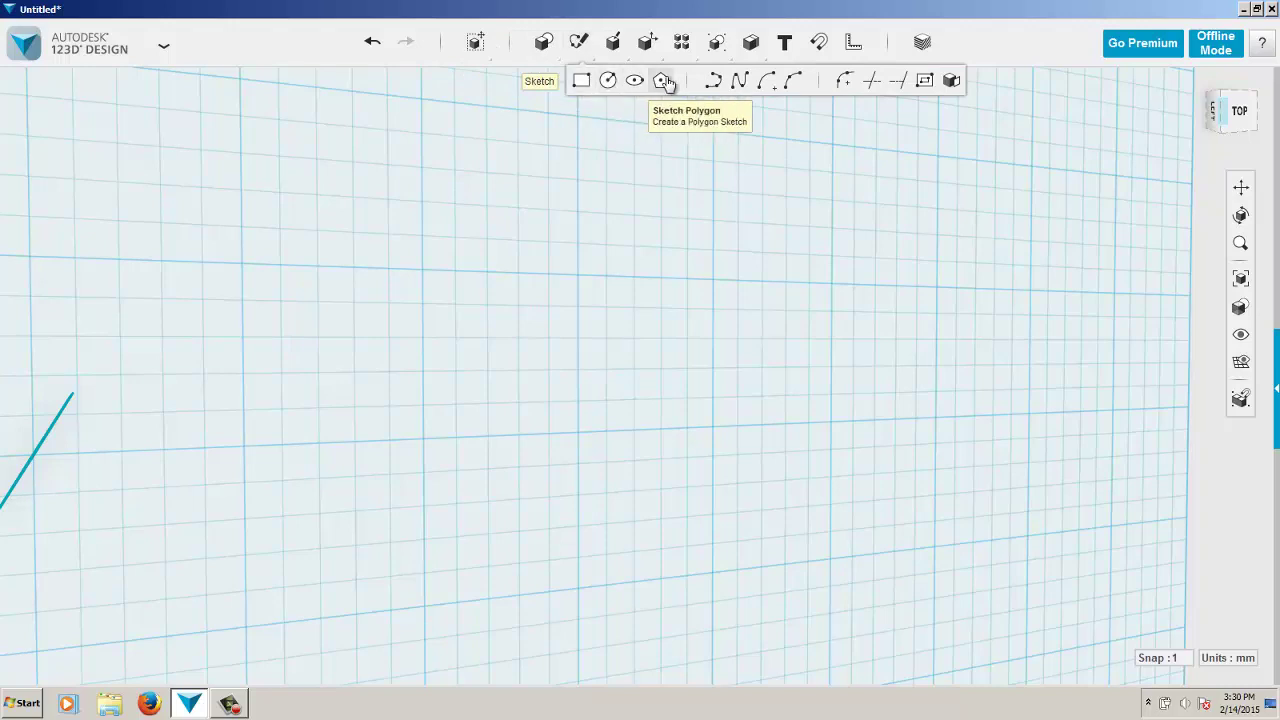
left_click(738, 81)
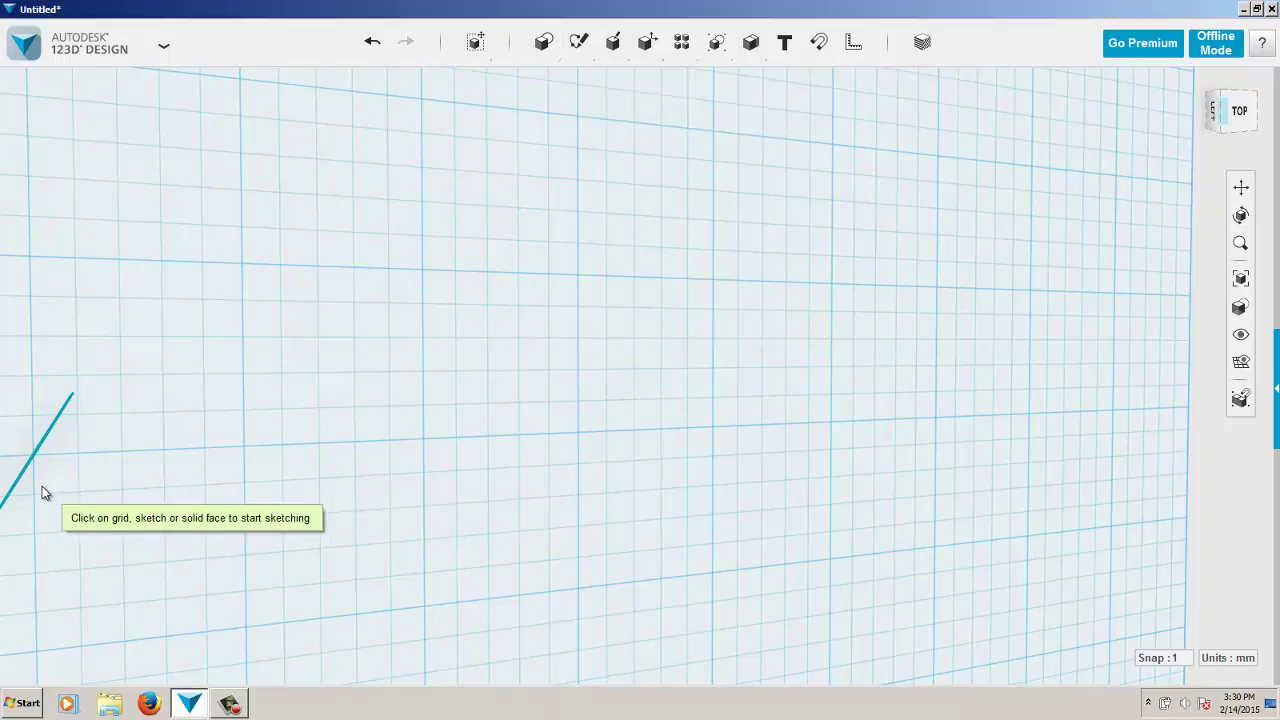
left_click(122, 390)
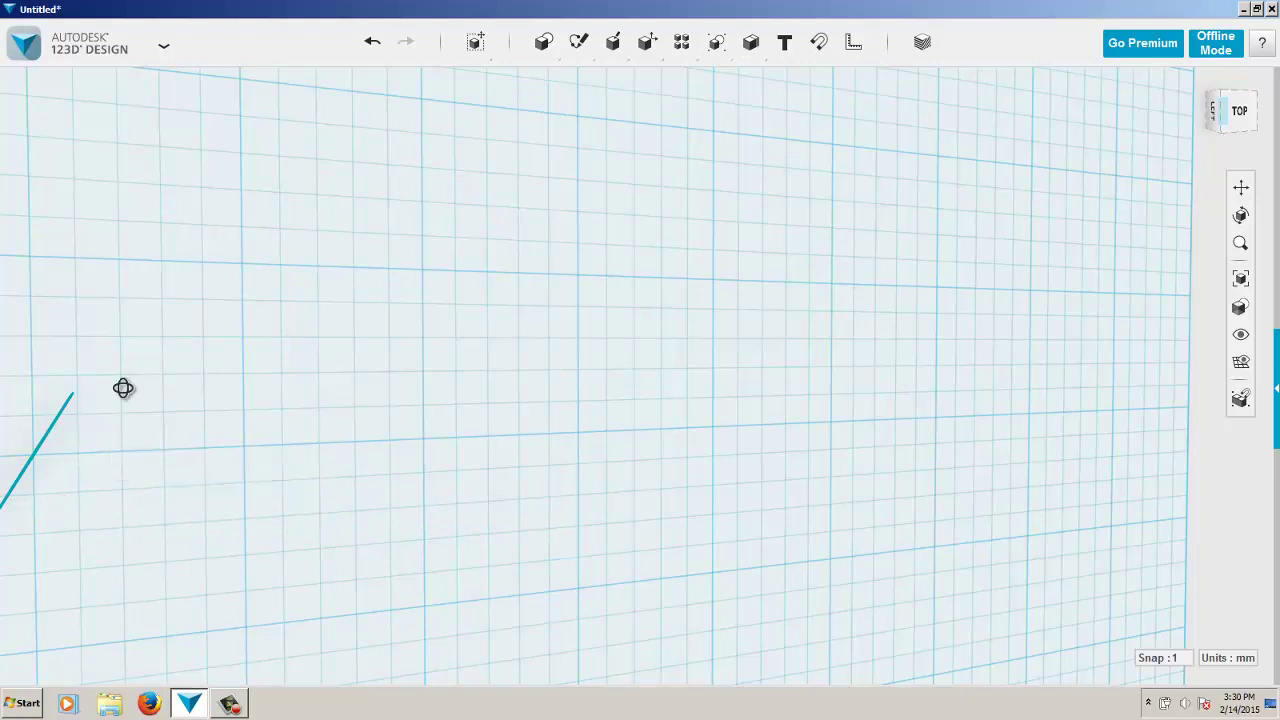
right_click_drag(123, 388, 122, 352)
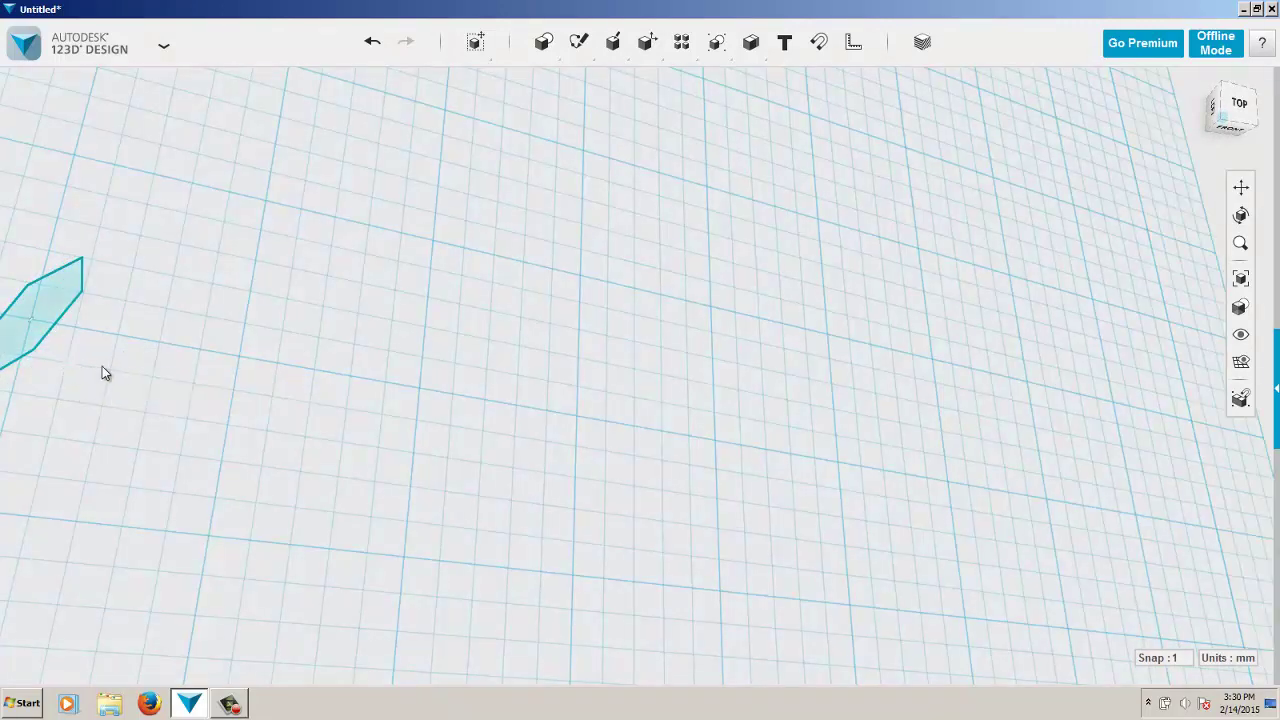
left_click(221, 391)
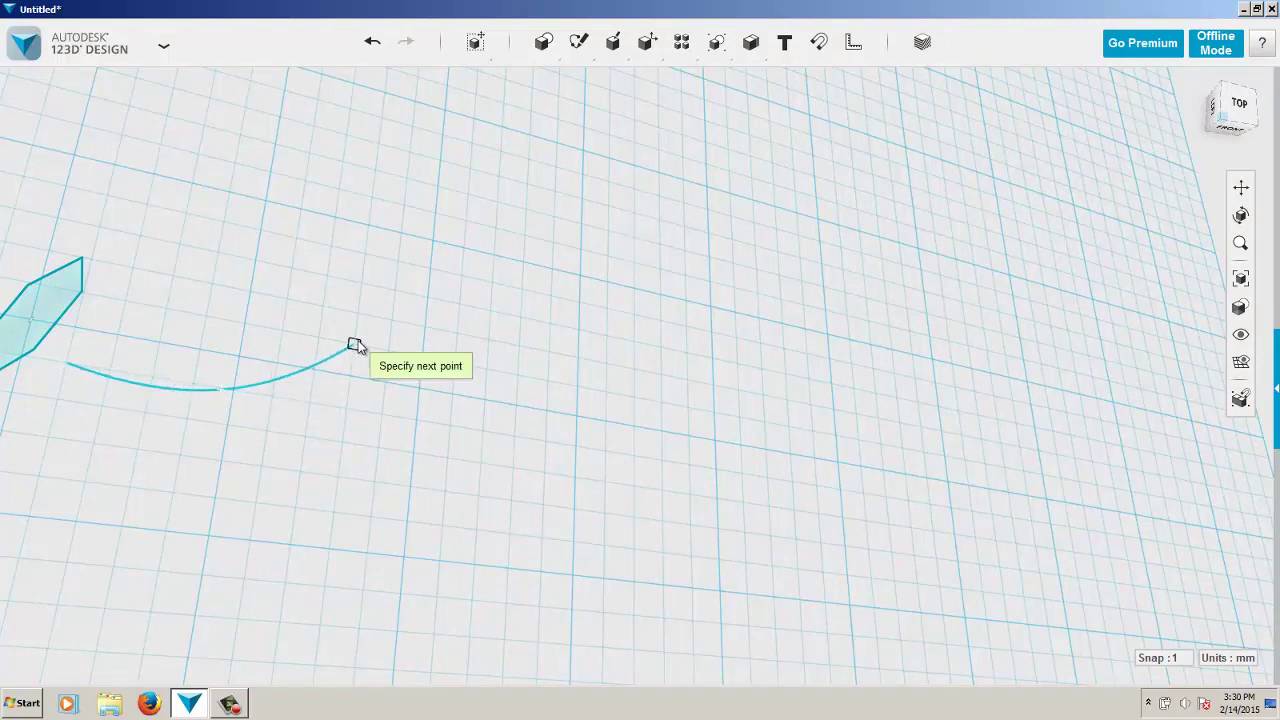
left_click(538, 237)
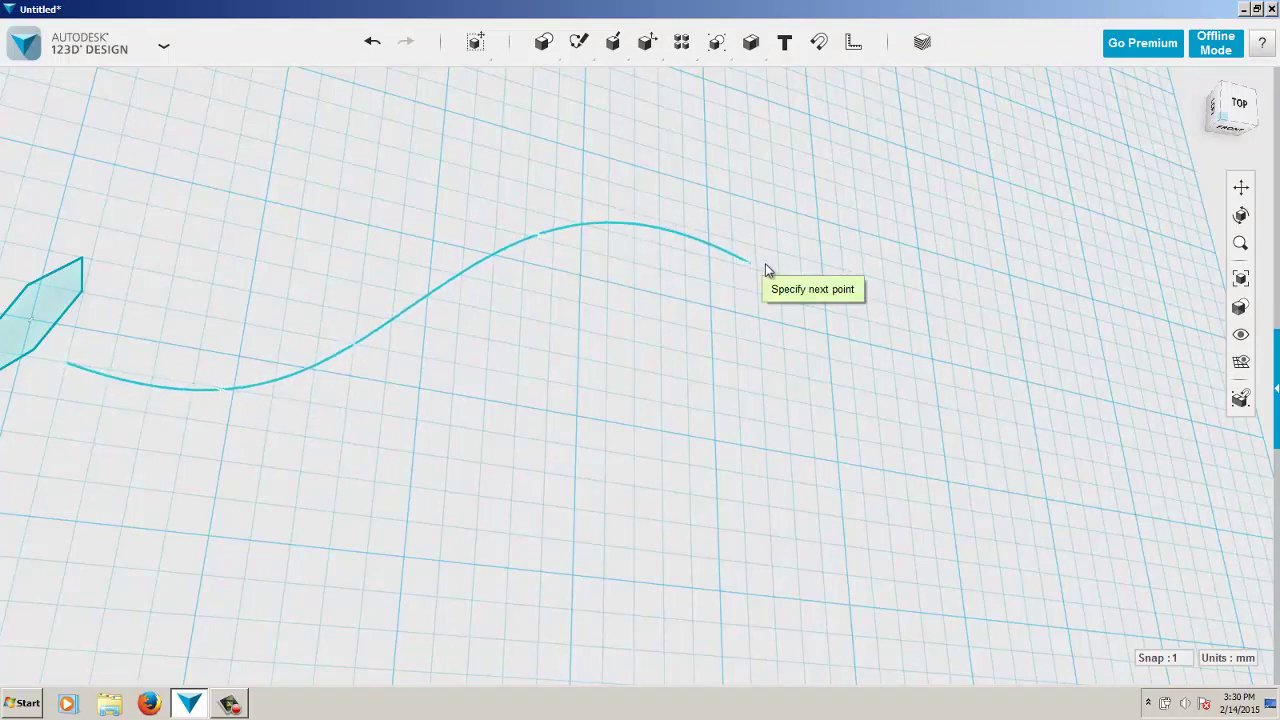
left_click(856, 323)
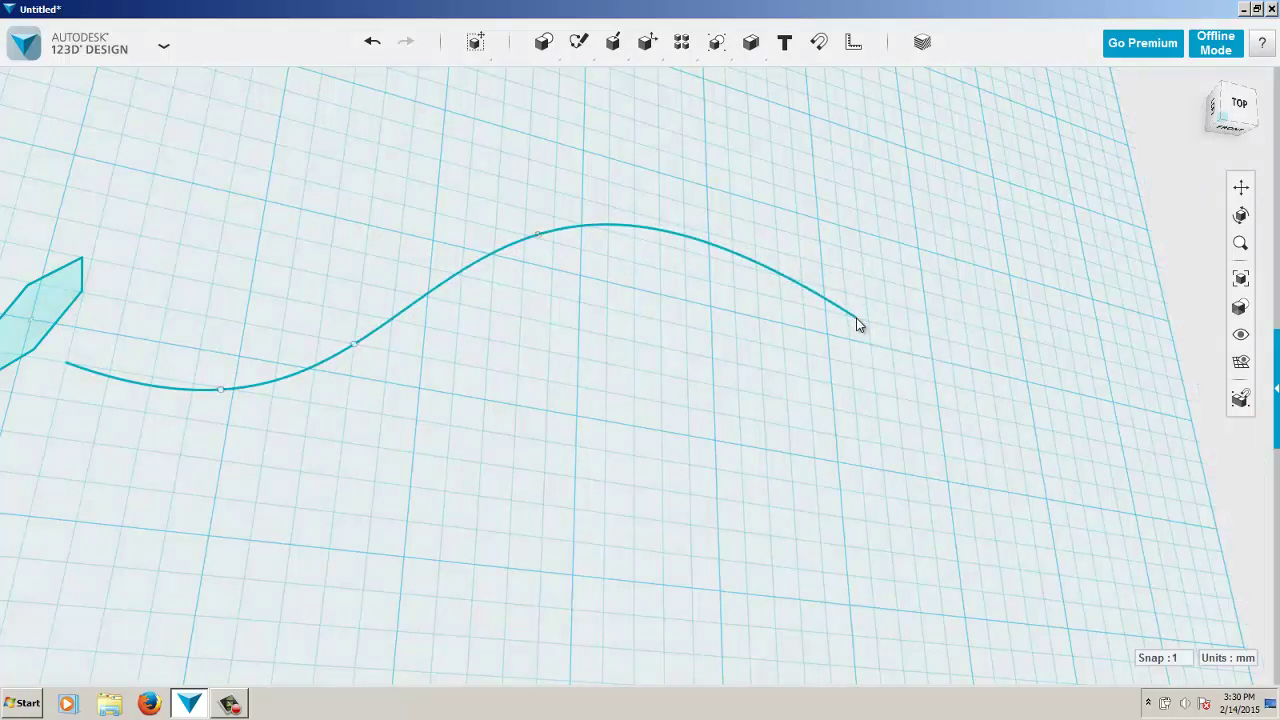
- Move the spline -5 mm along each of the two grid directions so its starting end meets the hexagon's centre
left_click(153, 389)
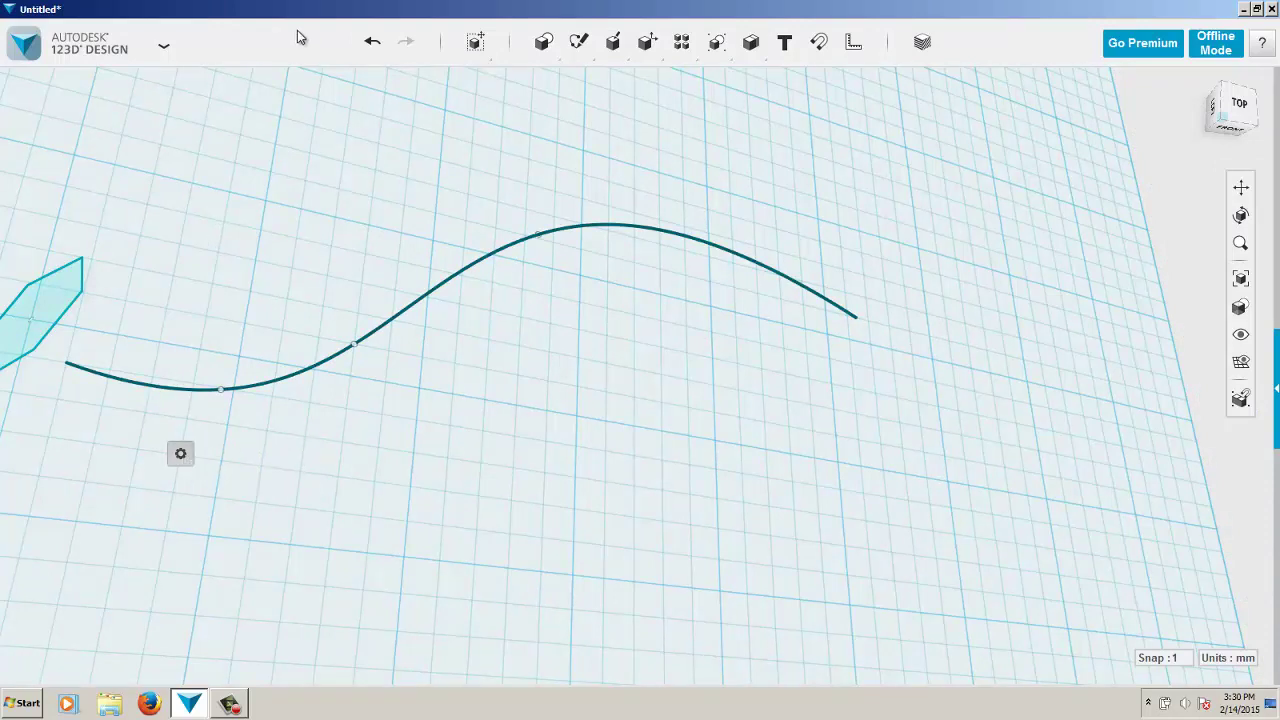
mouse_move(476, 48)
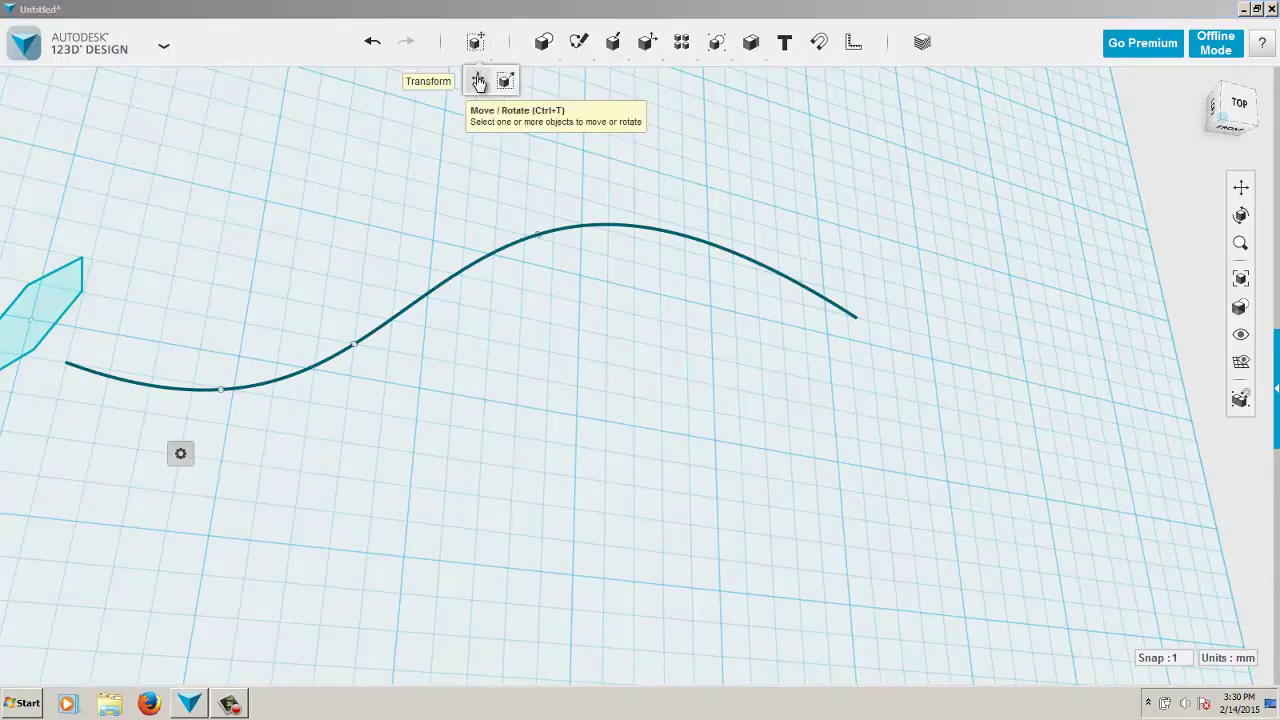
left_click(478, 81)
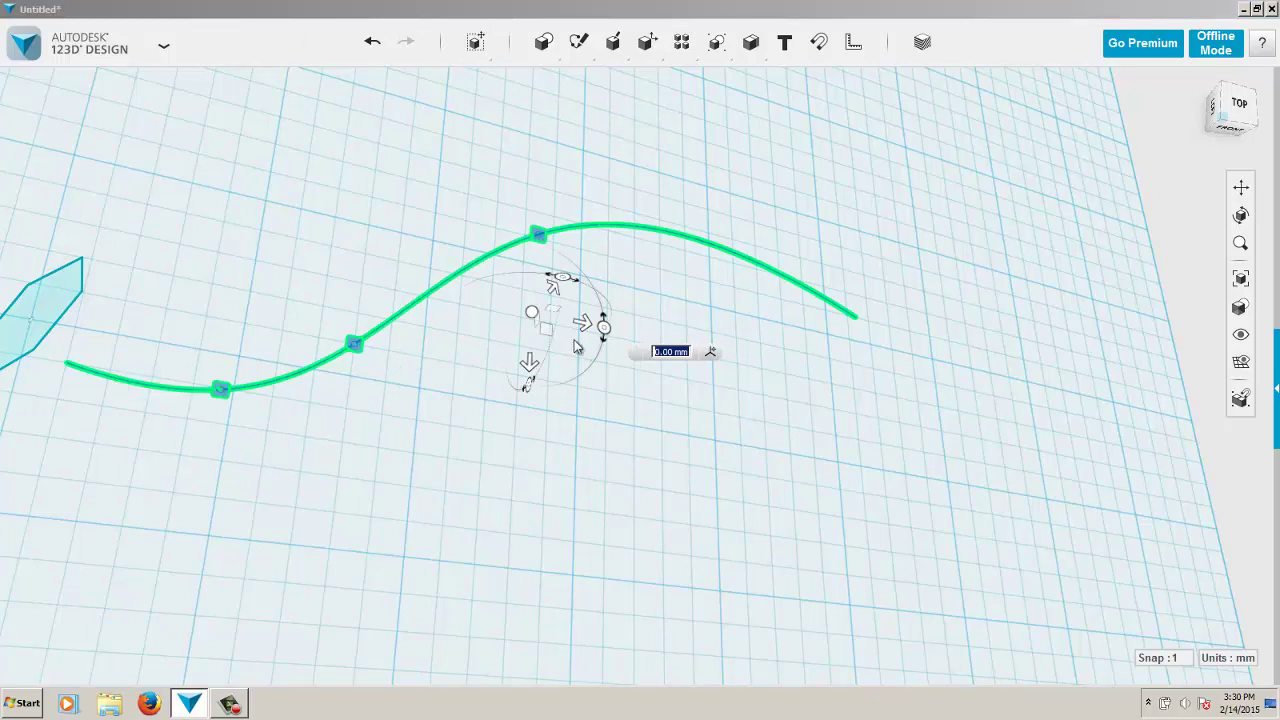
left_click_drag(580, 320, 552, 317)
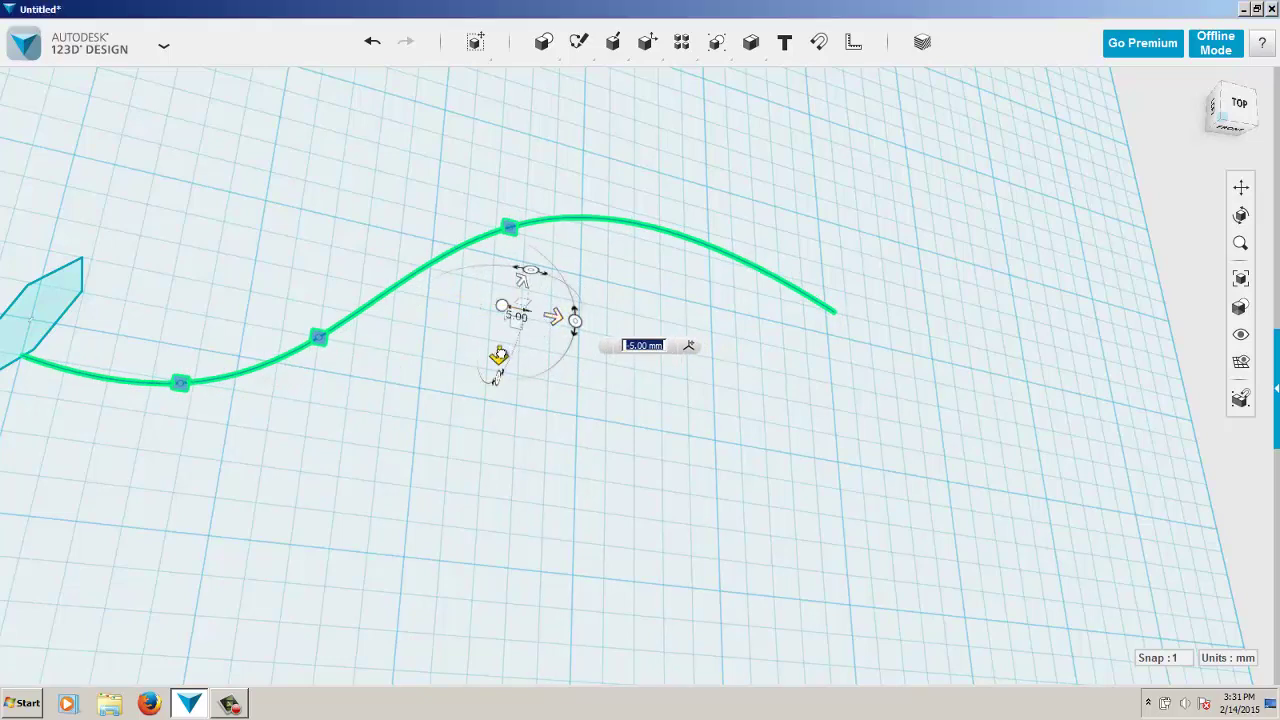
left_click_drag(498, 356, 503, 326)
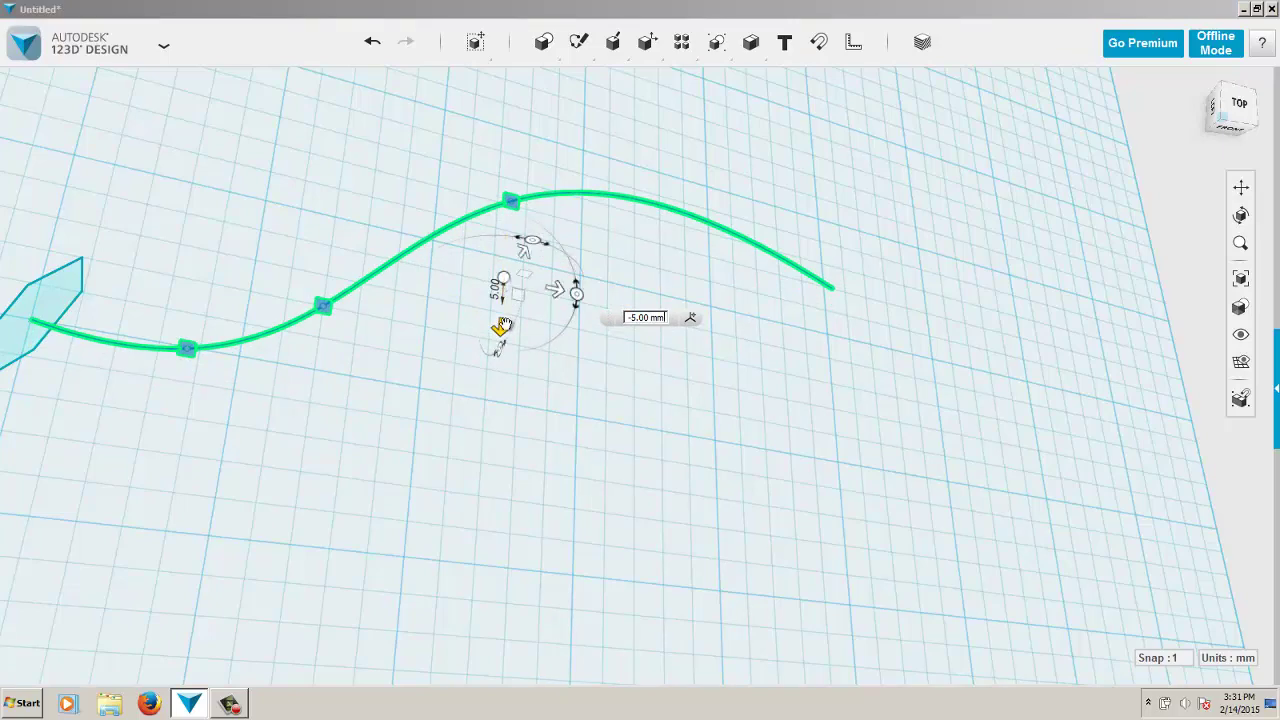
left_click(522, 441)
right_click_drag(522, 441, 536, 416)
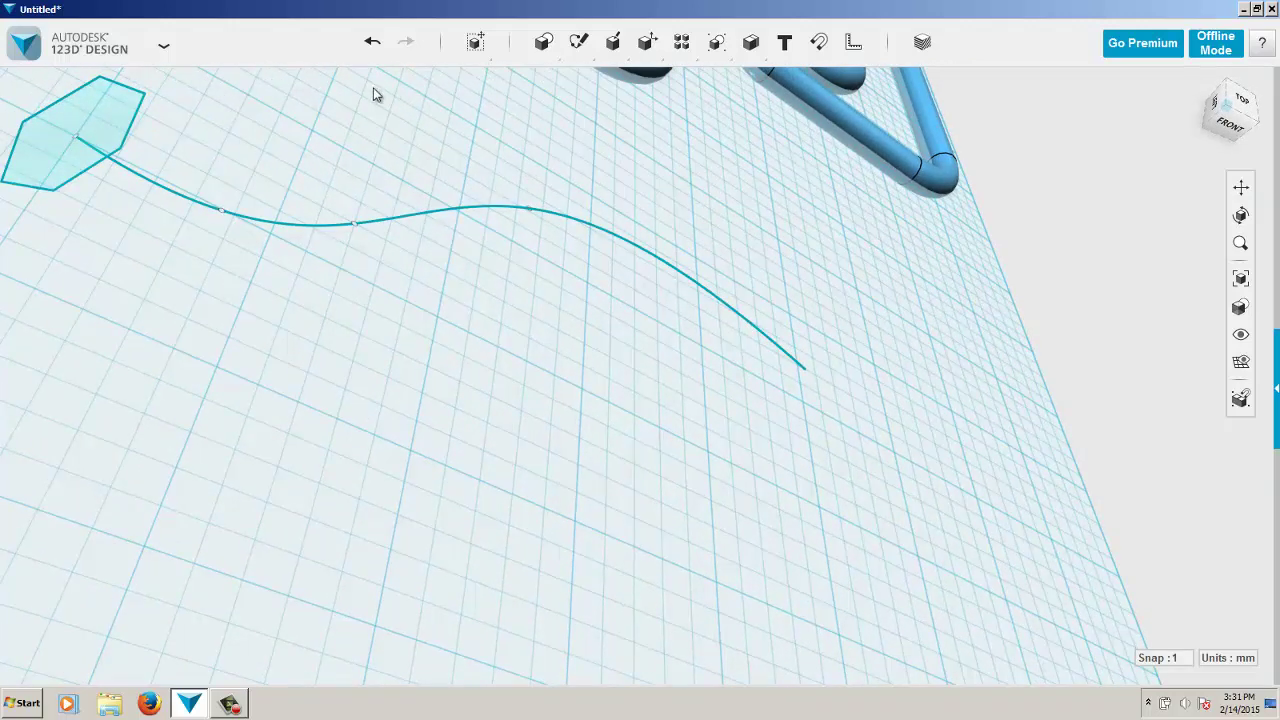
- Sweep the upright hexagonal profile along the whole wavy spline into a solid bar
left_click(113, 117)
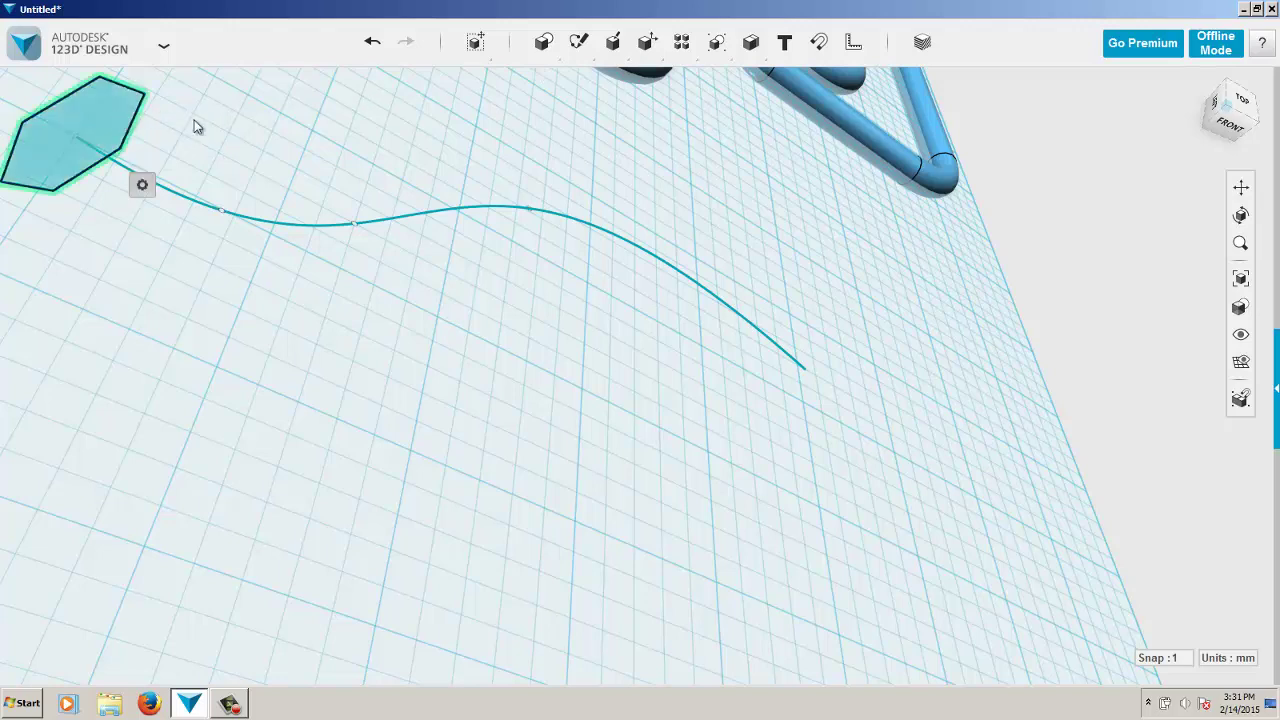
mouse_move(143, 186)
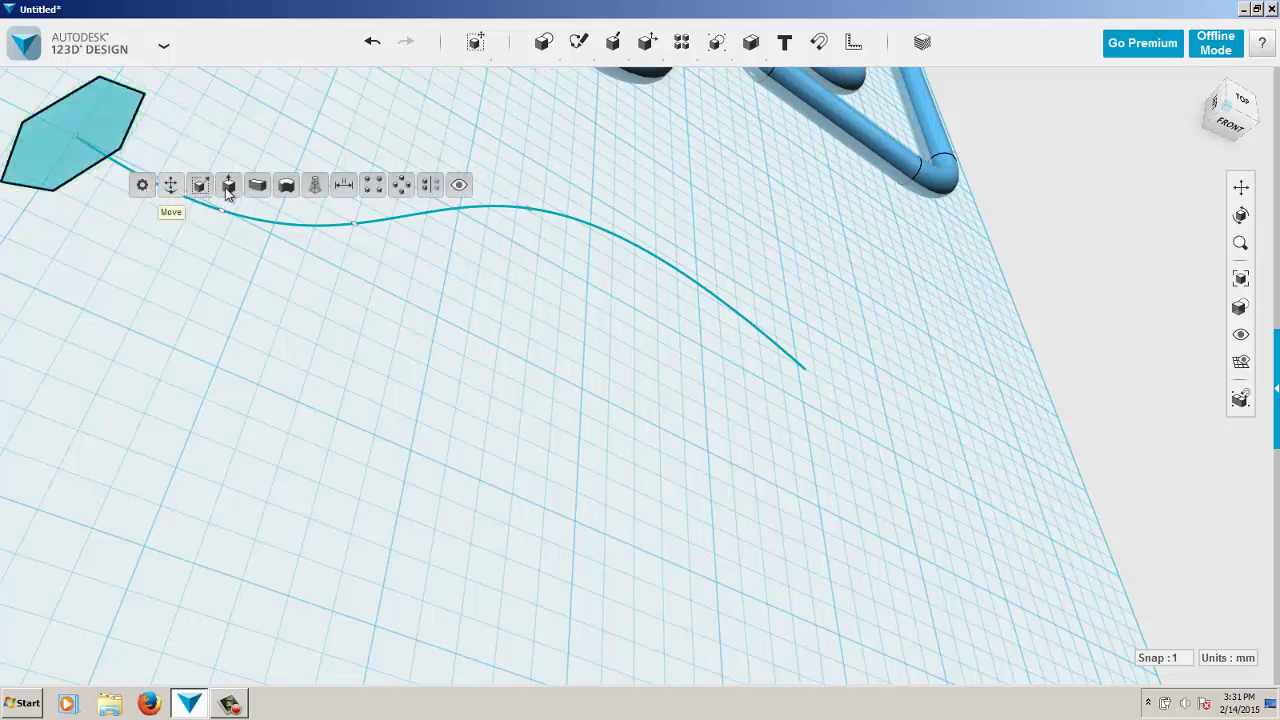
left_click(257, 186)
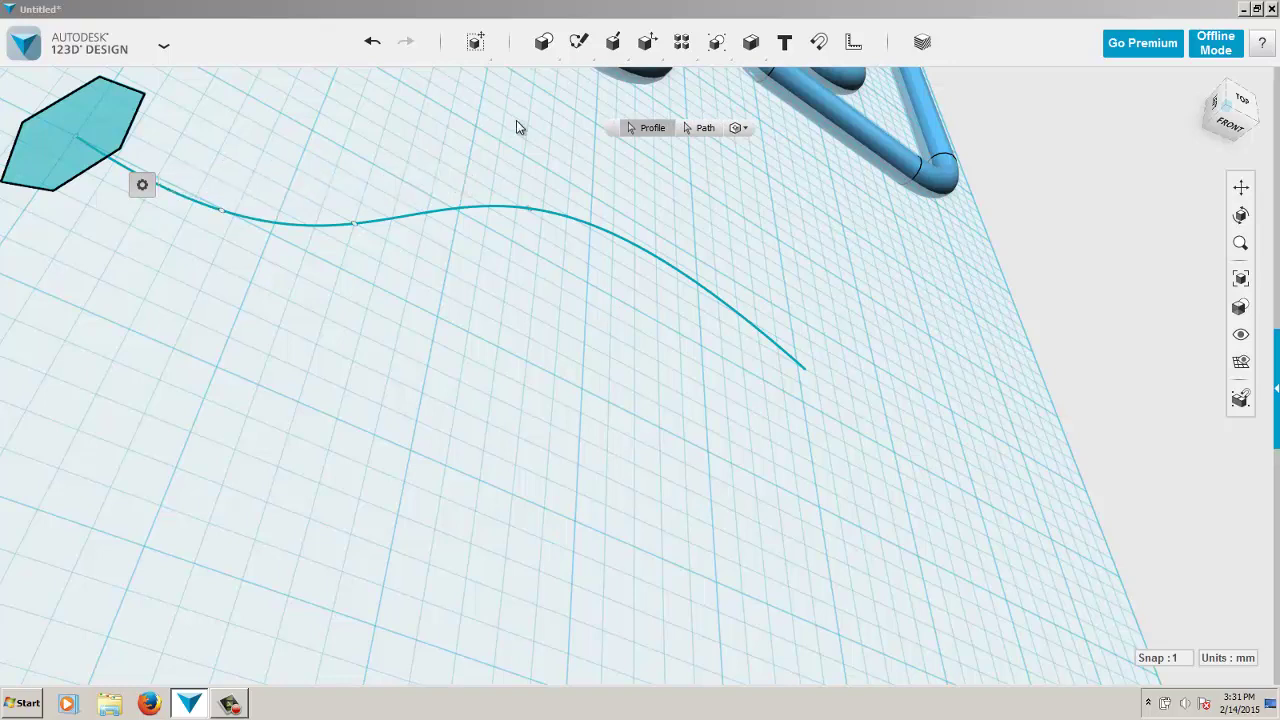
left_click(700, 128)
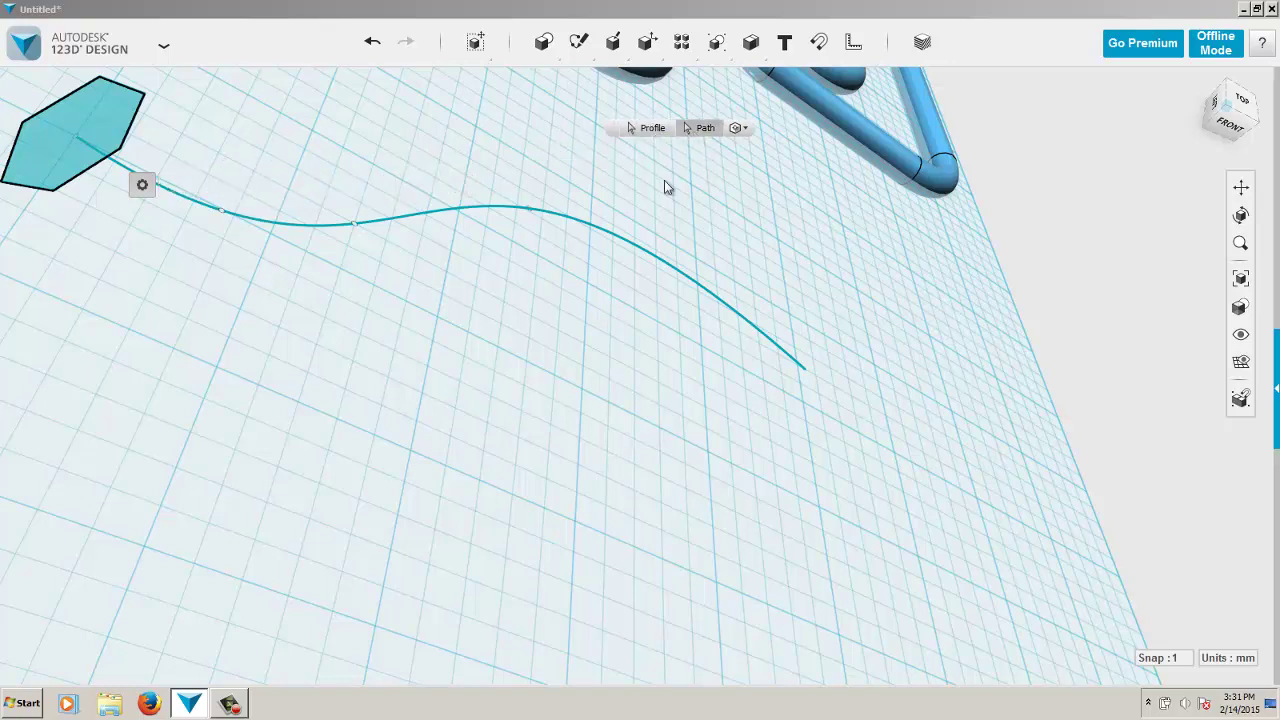
left_click(630, 246)
mouse_move(564, 376)
right_mouse_down()
mouse_move(634, 437)
mouse_move(571, 426)
mouse_move(537, 366)
mouse_move(517, 257)
mouse_move(394, 331)
mouse_move(363, 409)
mouse_move(386, 404)
mouse_move(446, 452)
mouse_move(526, 477)
mouse_move(645, 391)
mouse_move(674, 349)
mouse_move(589, 317)
mouse_move(551, 351)
mouse_move(574, 329)
mouse_move(563, 372)
right_mouse_up()
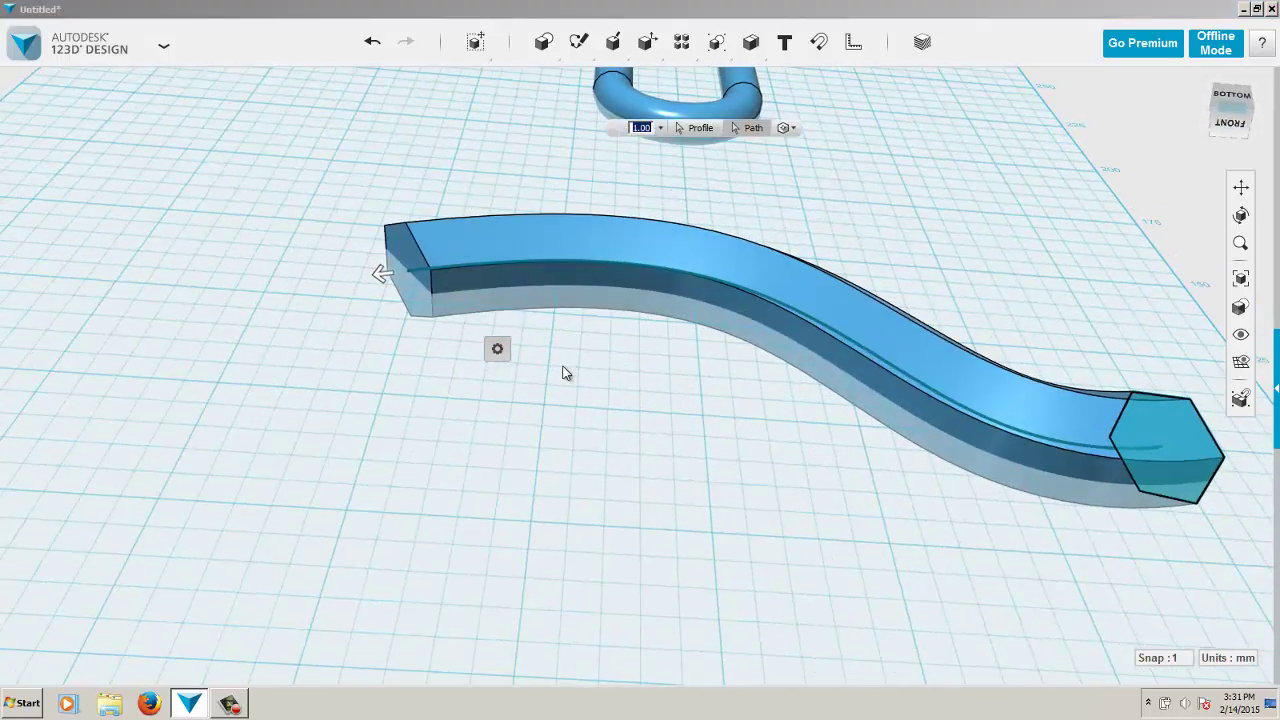
- Move the swept hexagonal bar clear of its spline and hexagon sketches, and look at it from its end
left_click(729, 261)
left_click_drag(729, 262, 139, 88)
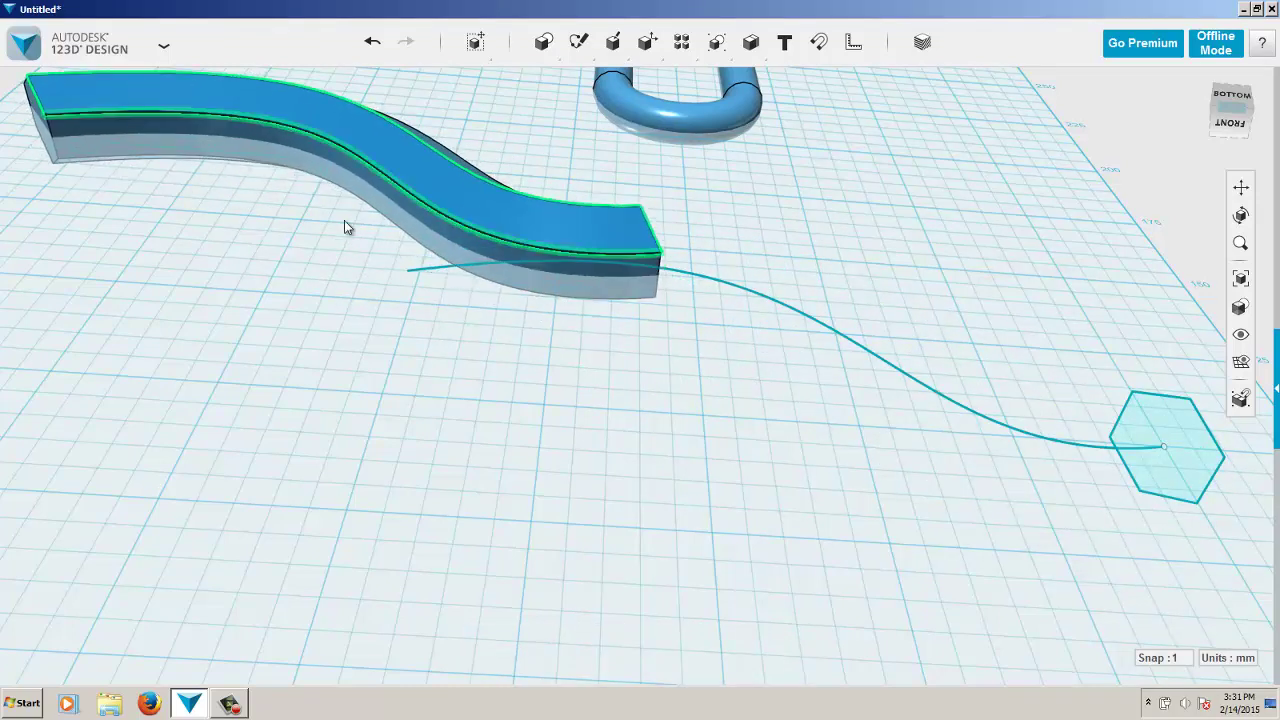
right_click_drag(429, 294, 341, 265)
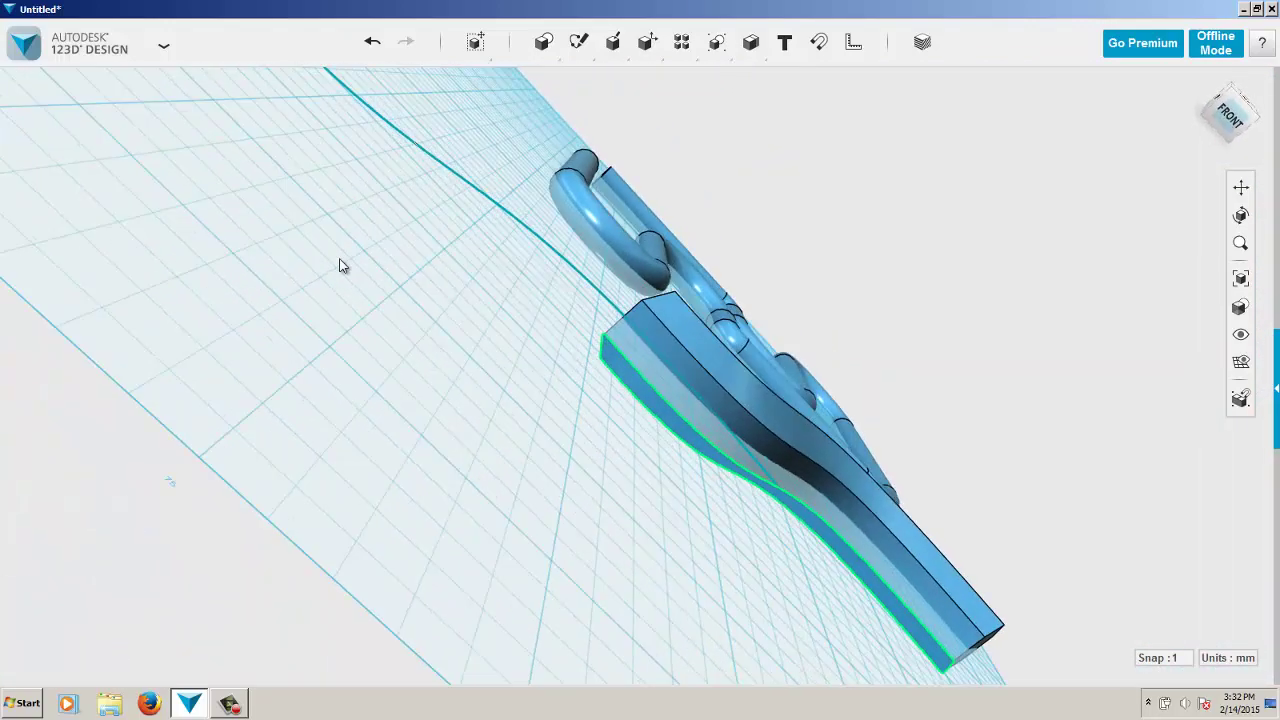